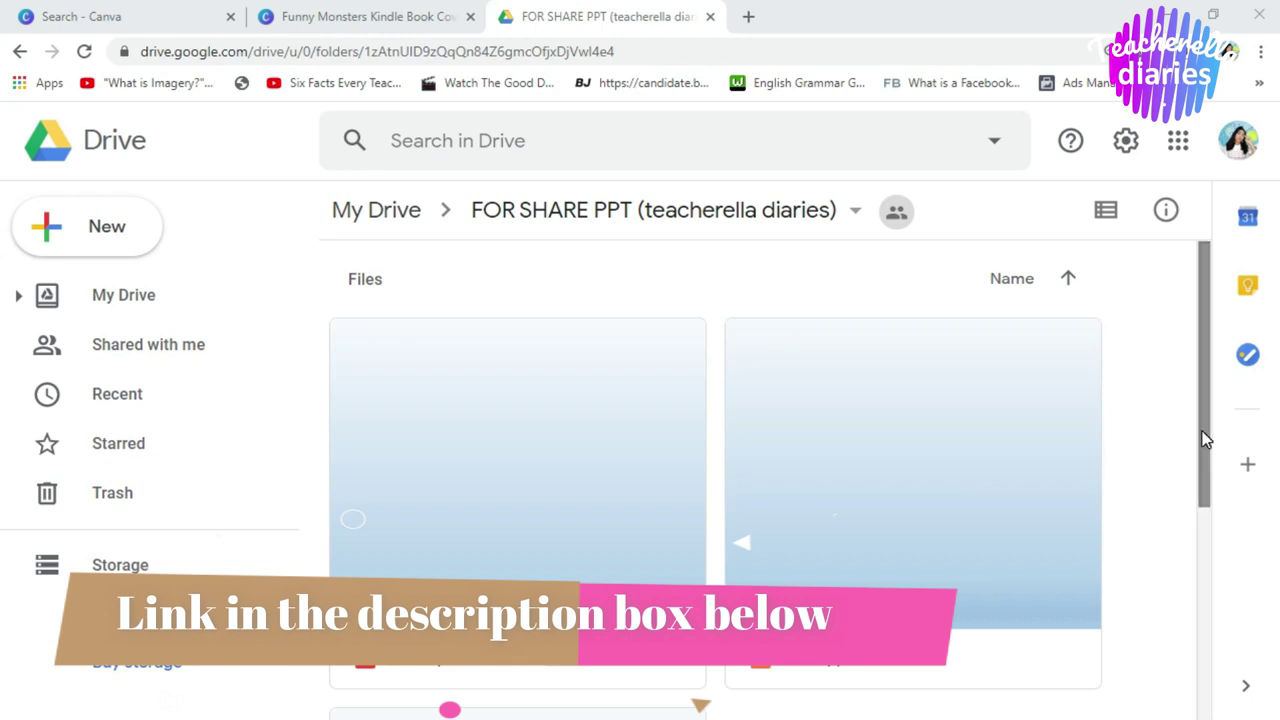
Step: Scroll the shared Drive folder to view ABC.pdf, abc.ppsx and ABC.pptx, then return to Canva
{"action": "left_click_drag", "start_coordinate": [1203, 437], "coordinate": [1195, 675]}
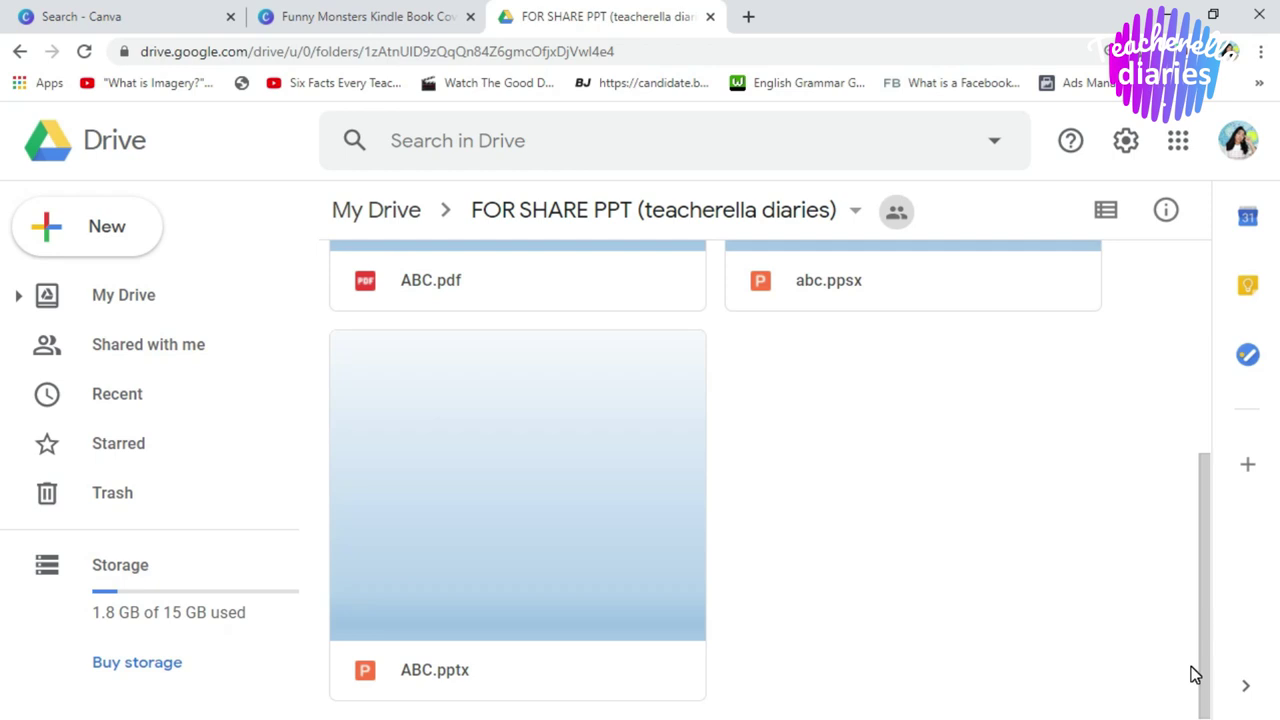
{"action": "key", "text": "ctrl+shift+Tab"}
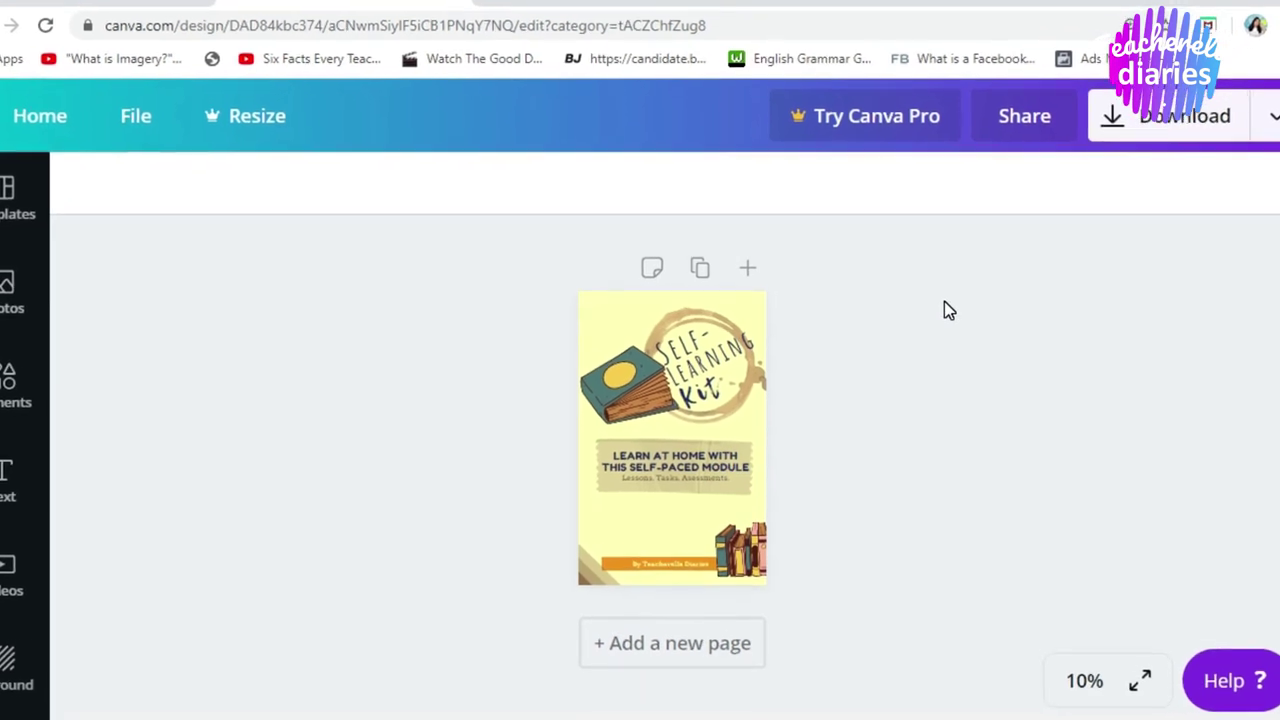
Step: Show the single-page 'Self-Learning Kit' cover in full-screen presentation mode
{"action": "left_click", "coordinate": [897, 423]}
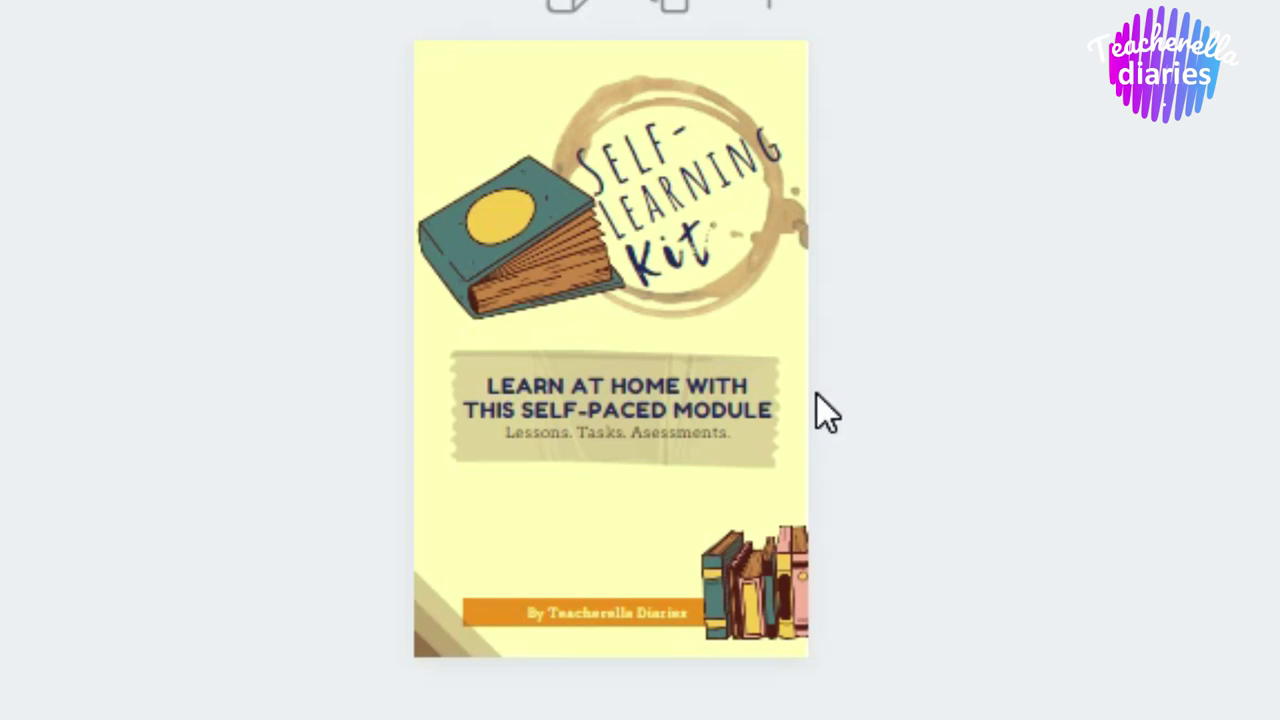
Step: Page through the saved covers: Subject-Verb Agreement, Grade 6 Mathematics, Unang Hakbang sa Pagbasa, Distance Learning Essentials, and more
{"action": "left_click", "coordinate": [1114, 678]}
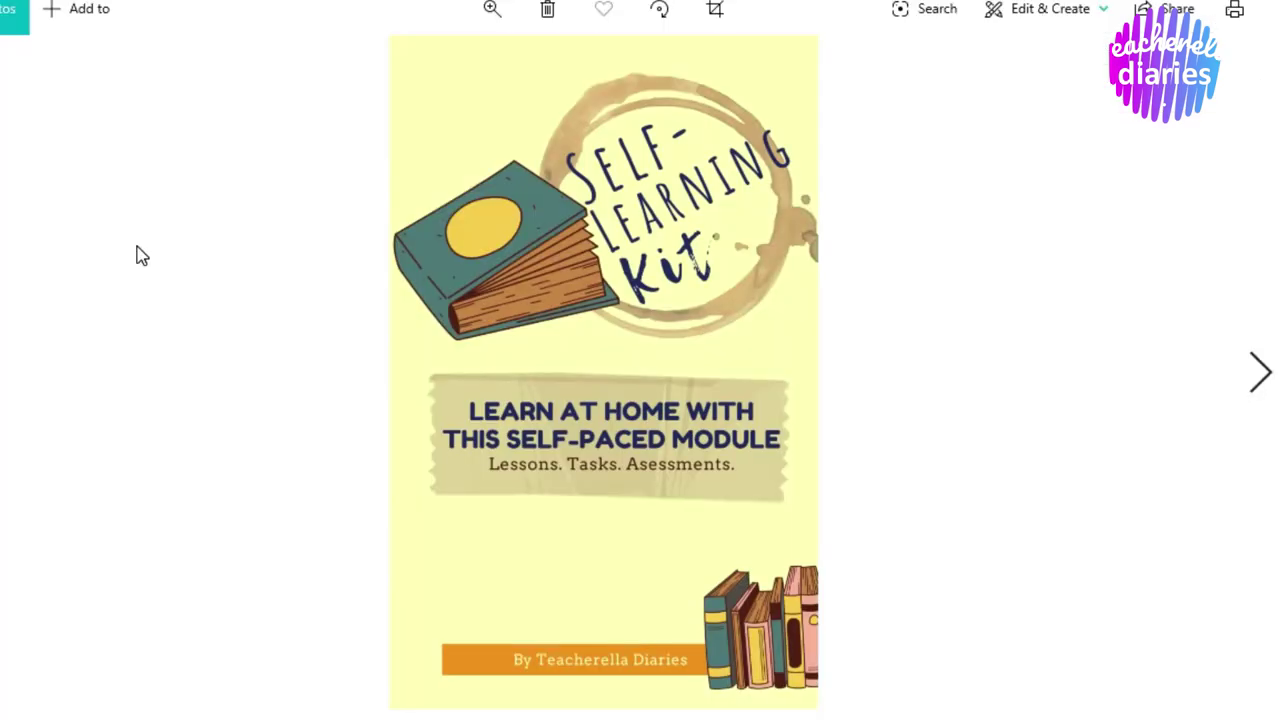
{"action": "key", "text": "Right"}
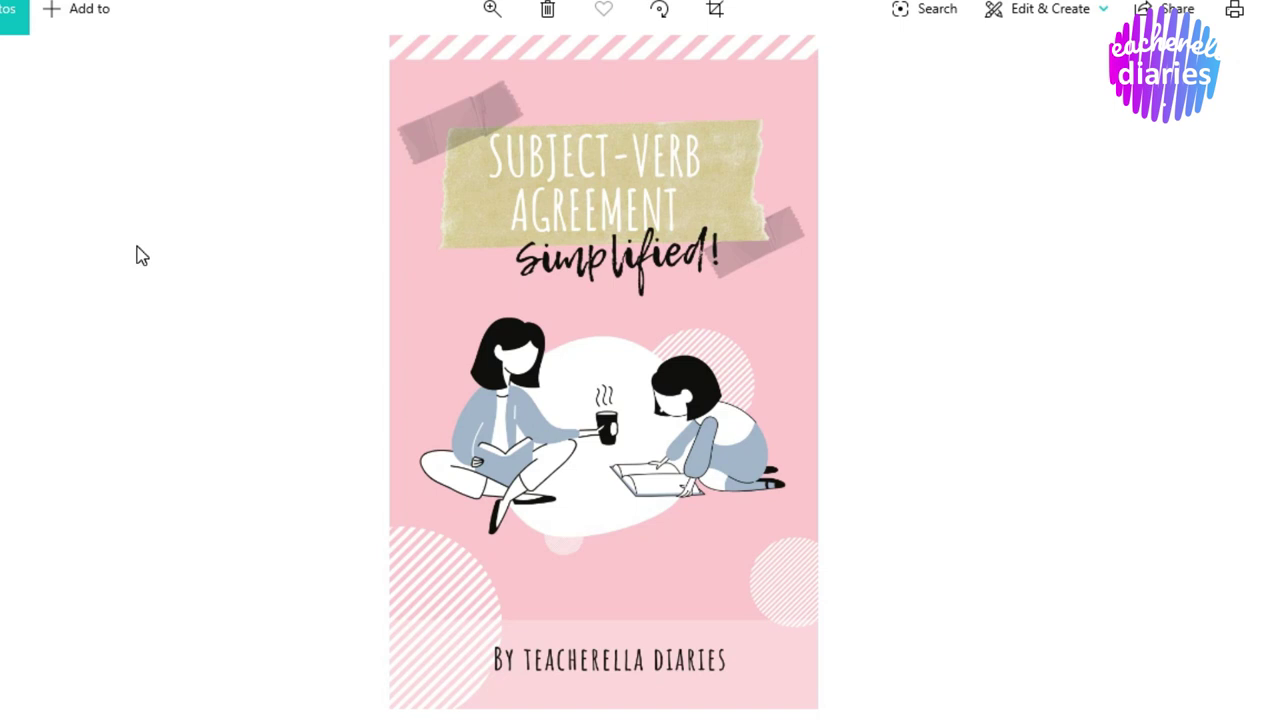
{"action": "key", "text": "Right"}
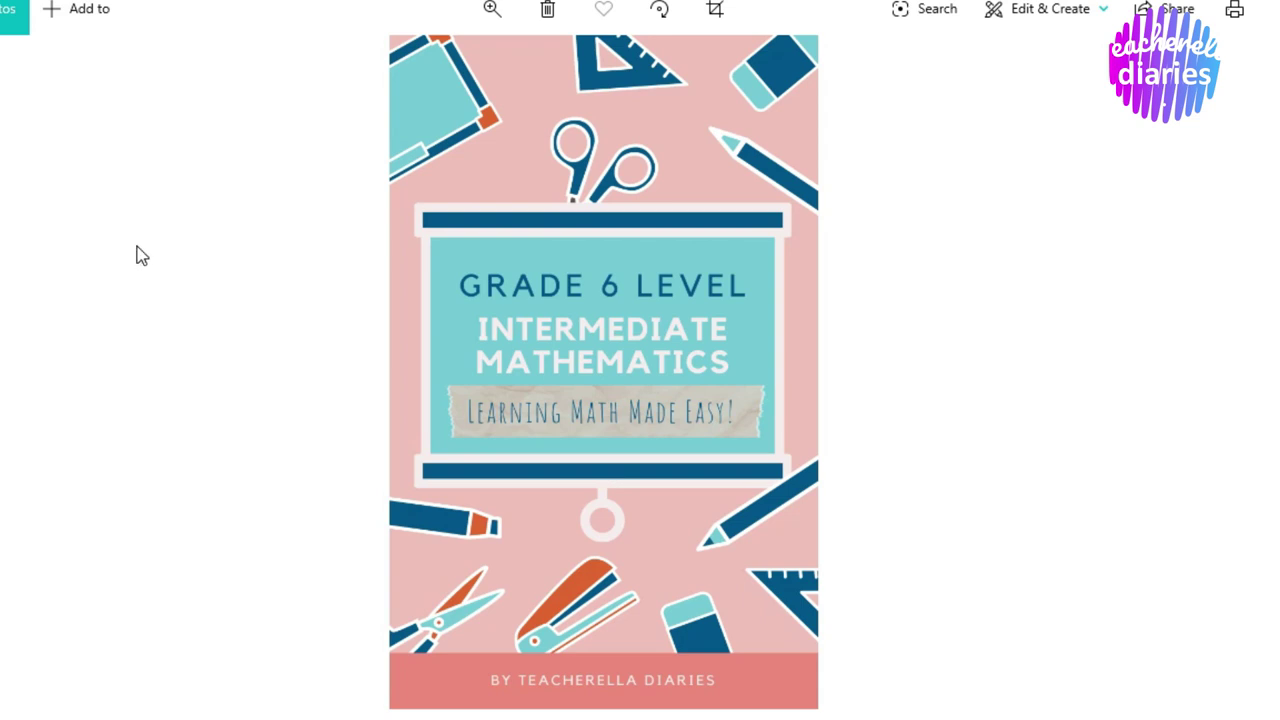
{"action": "key", "text": "Right"}
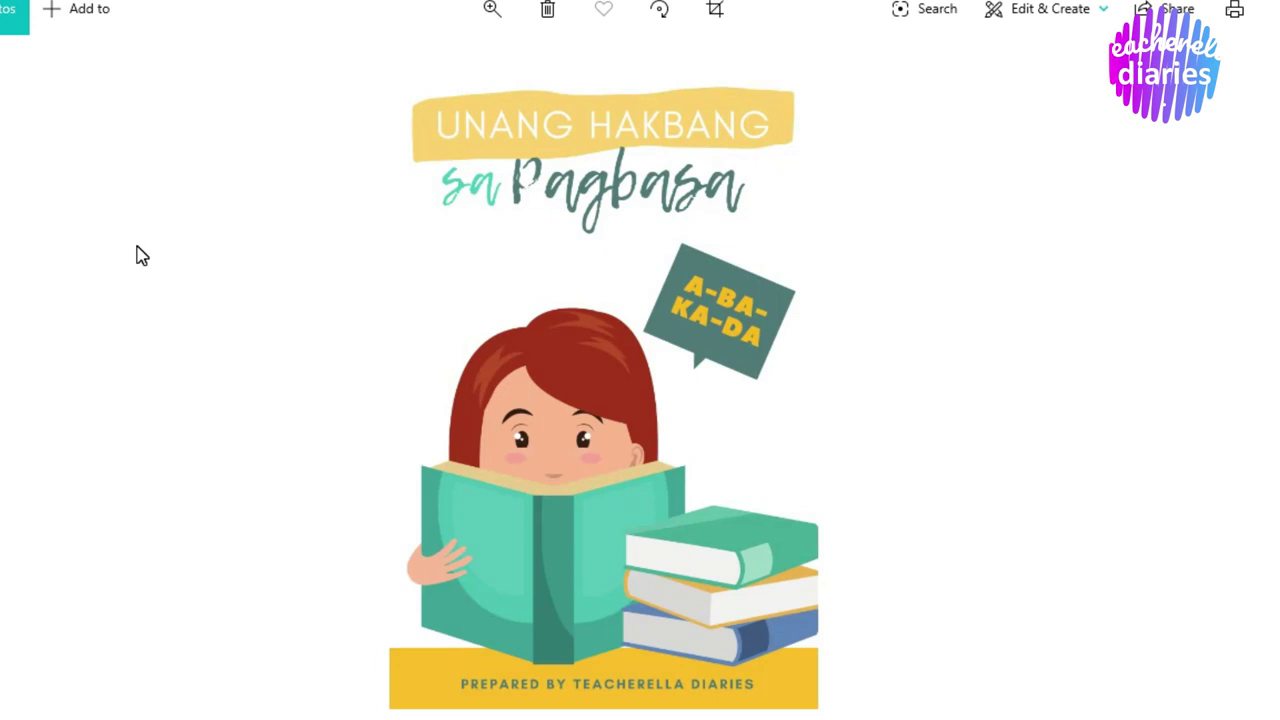
{"action": "key", "text": "Right"}
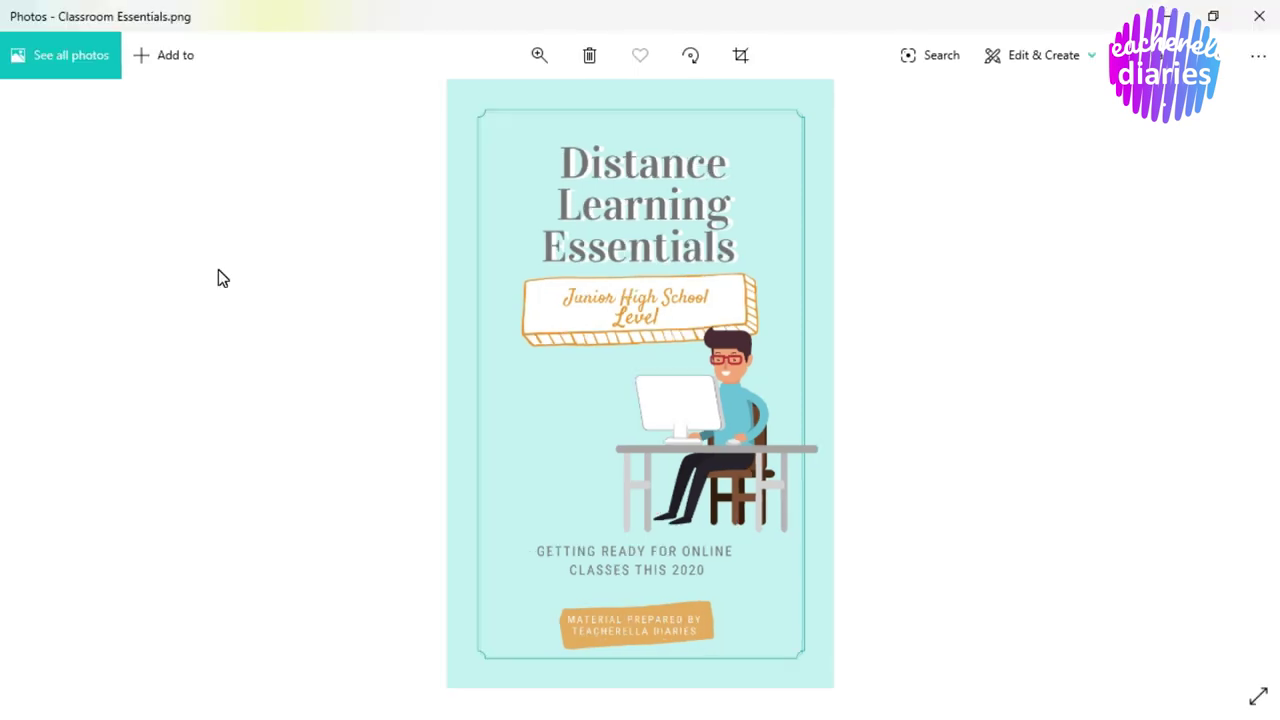
{"action": "key", "text": "Right"}
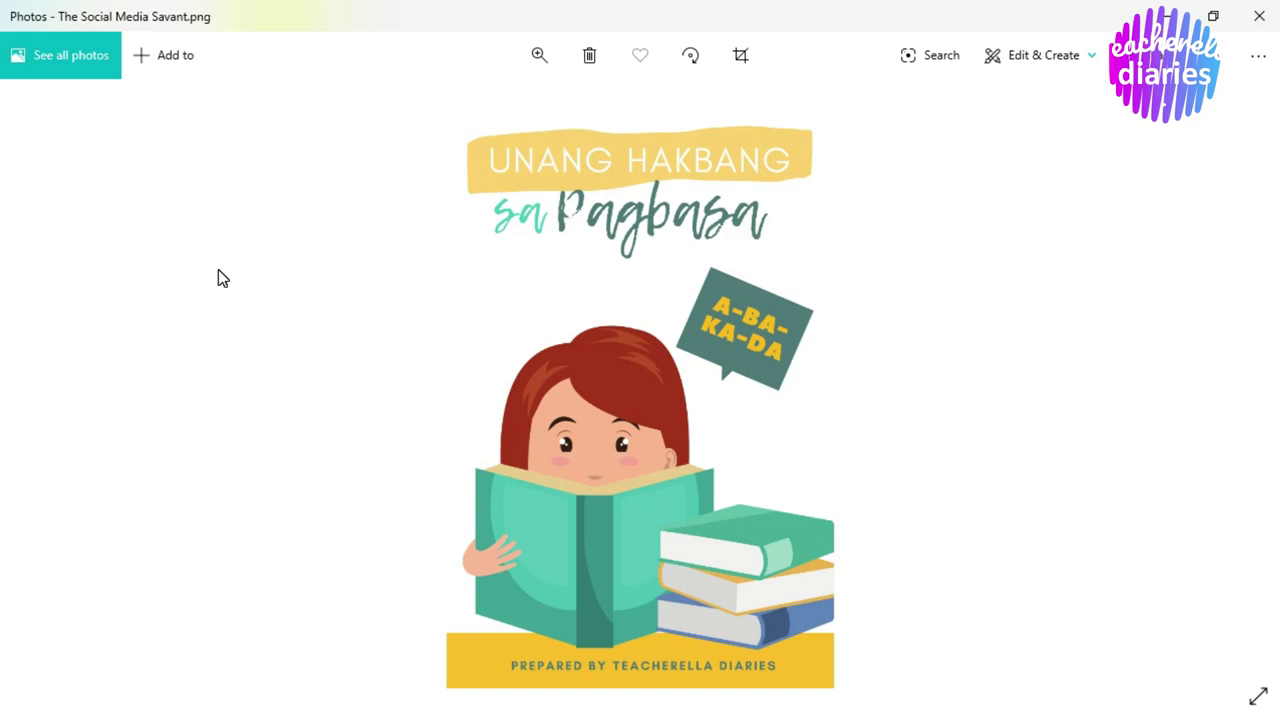
{"action": "key", "text": "Right"}
{"action": "key", "text": "Right"}
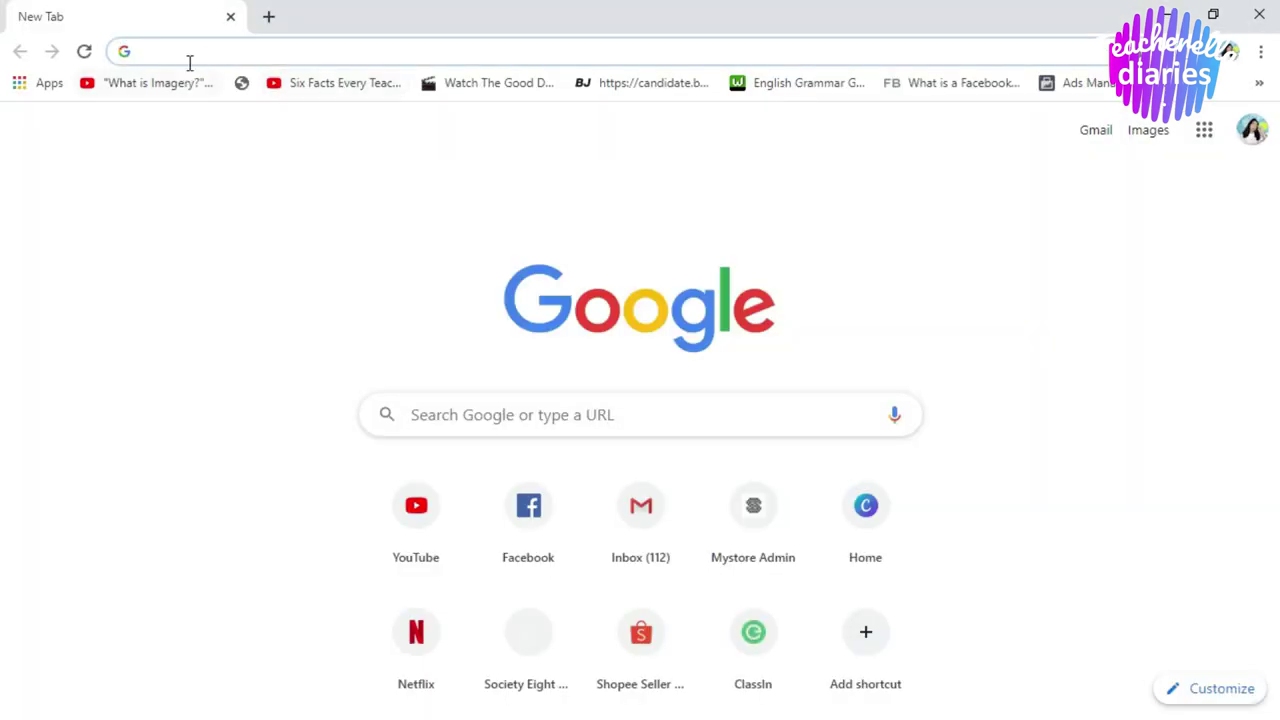
Step: Go to canva.com and sign in with a Google account
{"action": "left_click", "coordinate": [197, 57]}
{"action": "type", "text": "canva"}
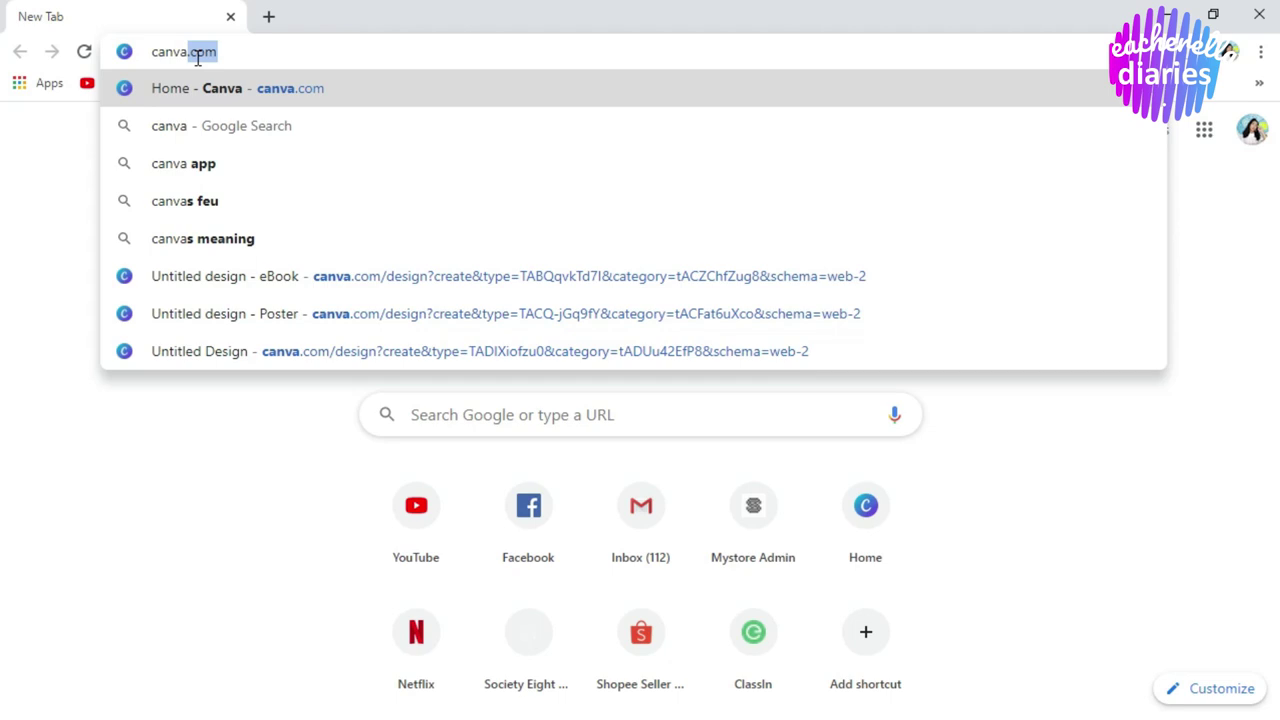
{"action": "type", "text": ".com"}
{"action": "key", "text": "Return"}
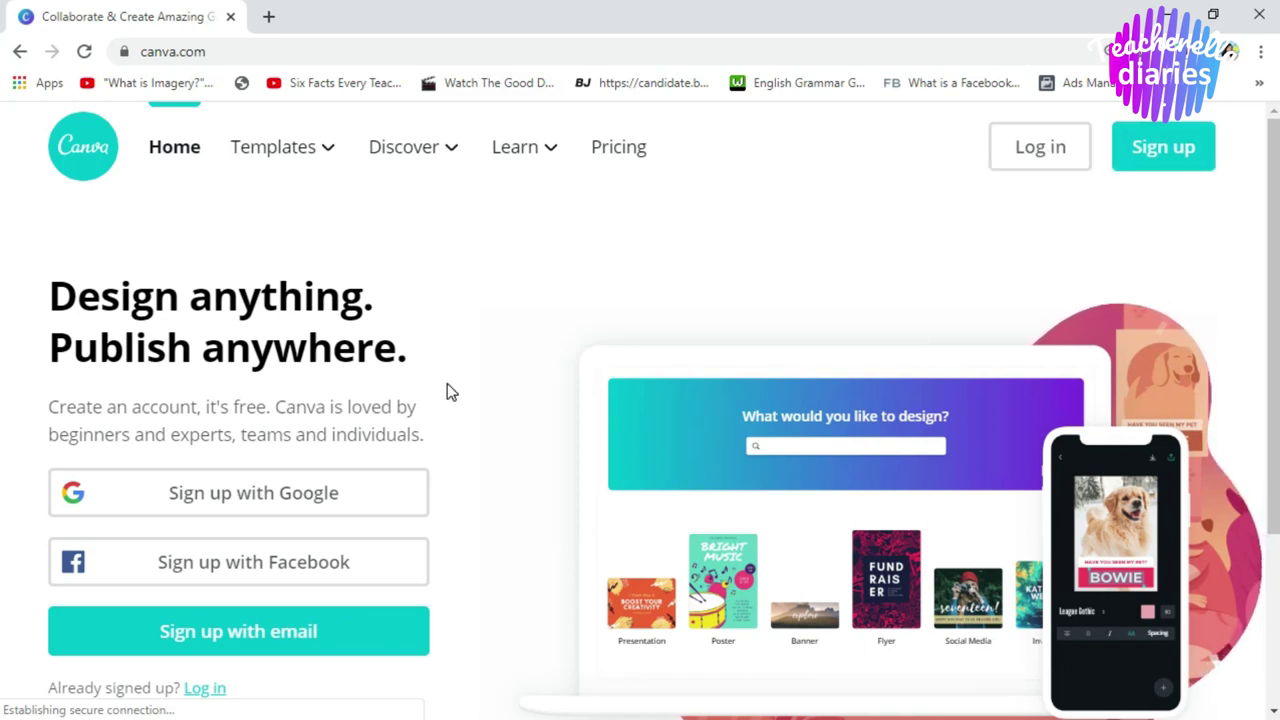
{"action": "left_click", "coordinate": [250, 510]}
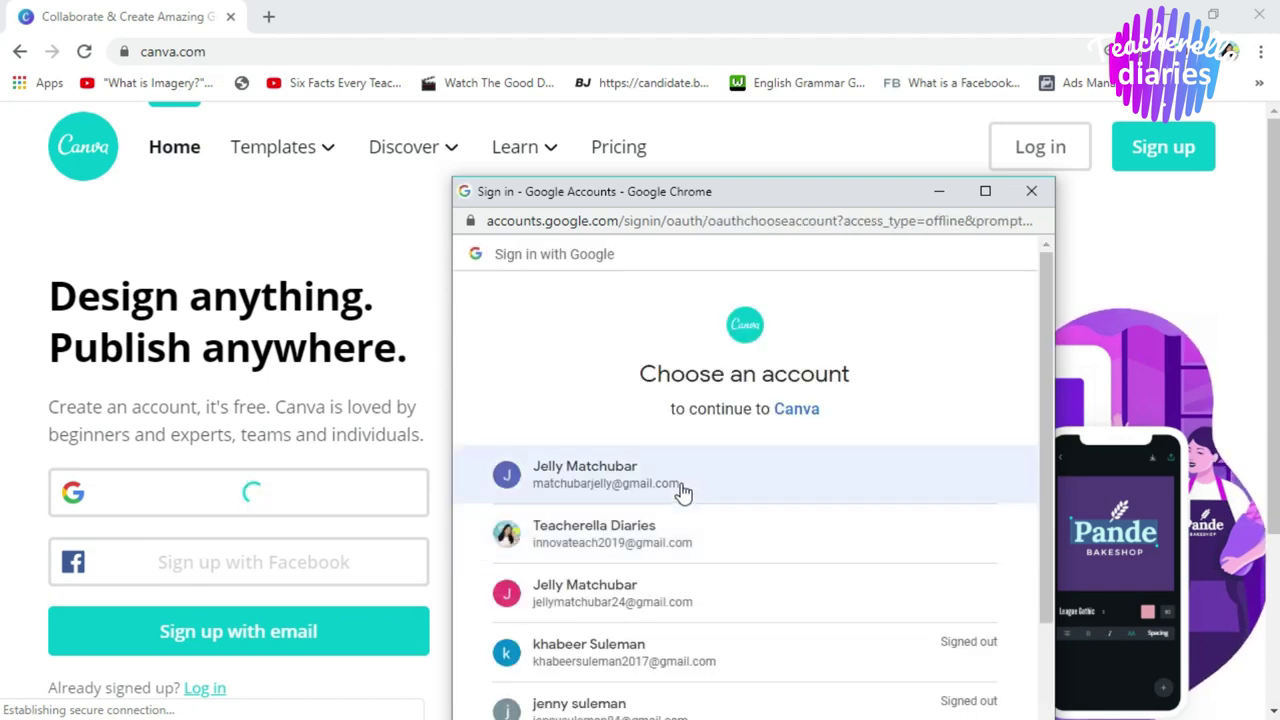
{"action": "left_click", "coordinate": [675, 487]}
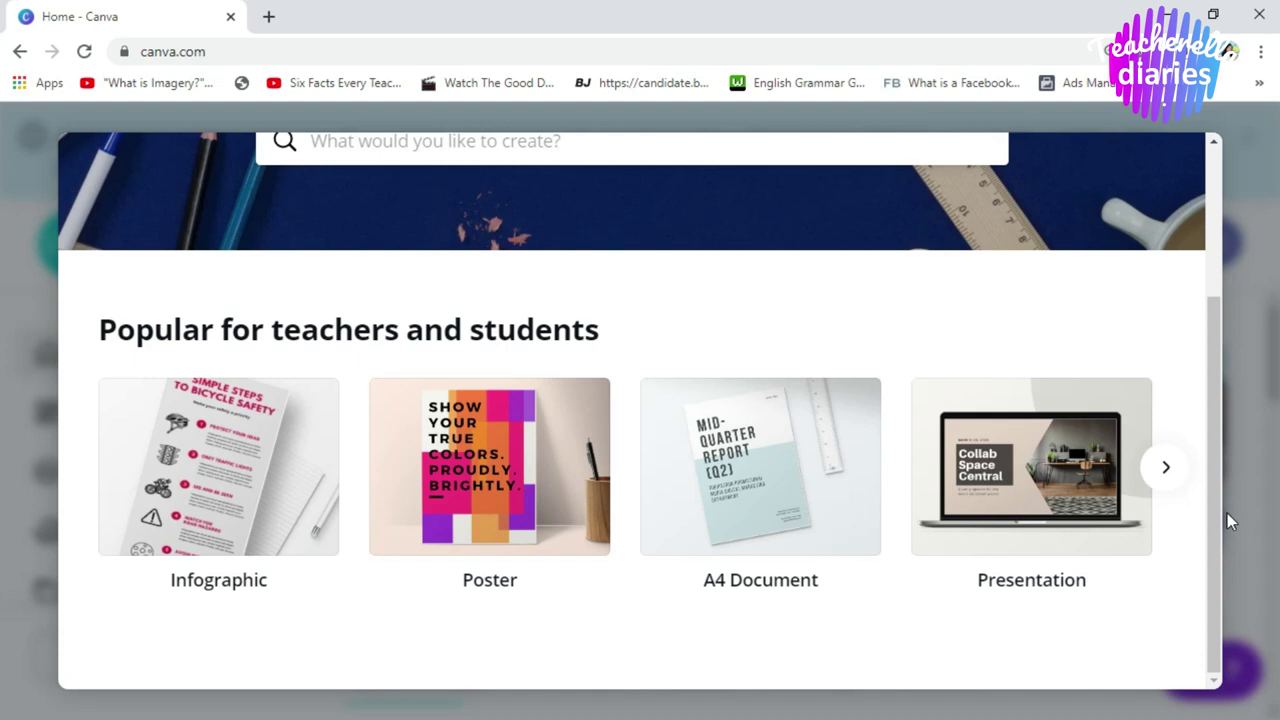
Step: Search for 'book cover' and create a new blank Book Cover design
{"action": "scroll", "coordinate": [634, 344], "scroll_direction": "up", "scroll_amount": 2}
{"action": "left_click", "coordinate": [634, 344]}
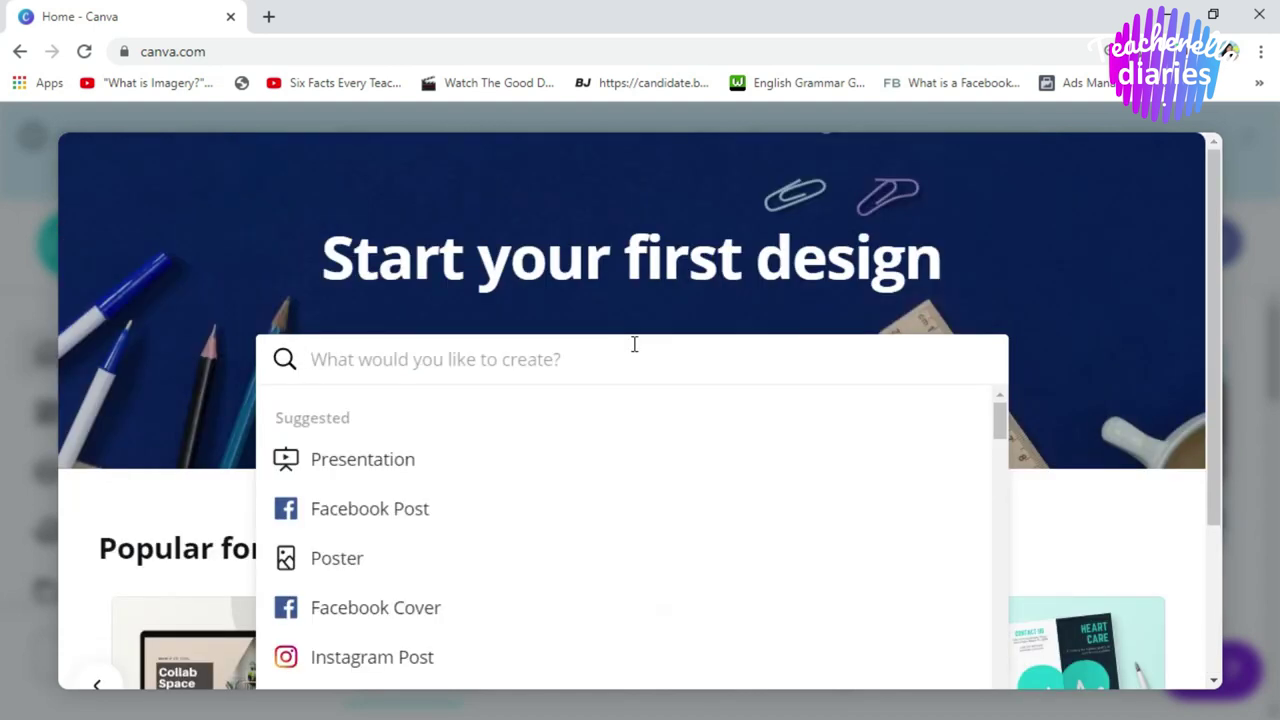
{"action": "type", "text": "book cov"}
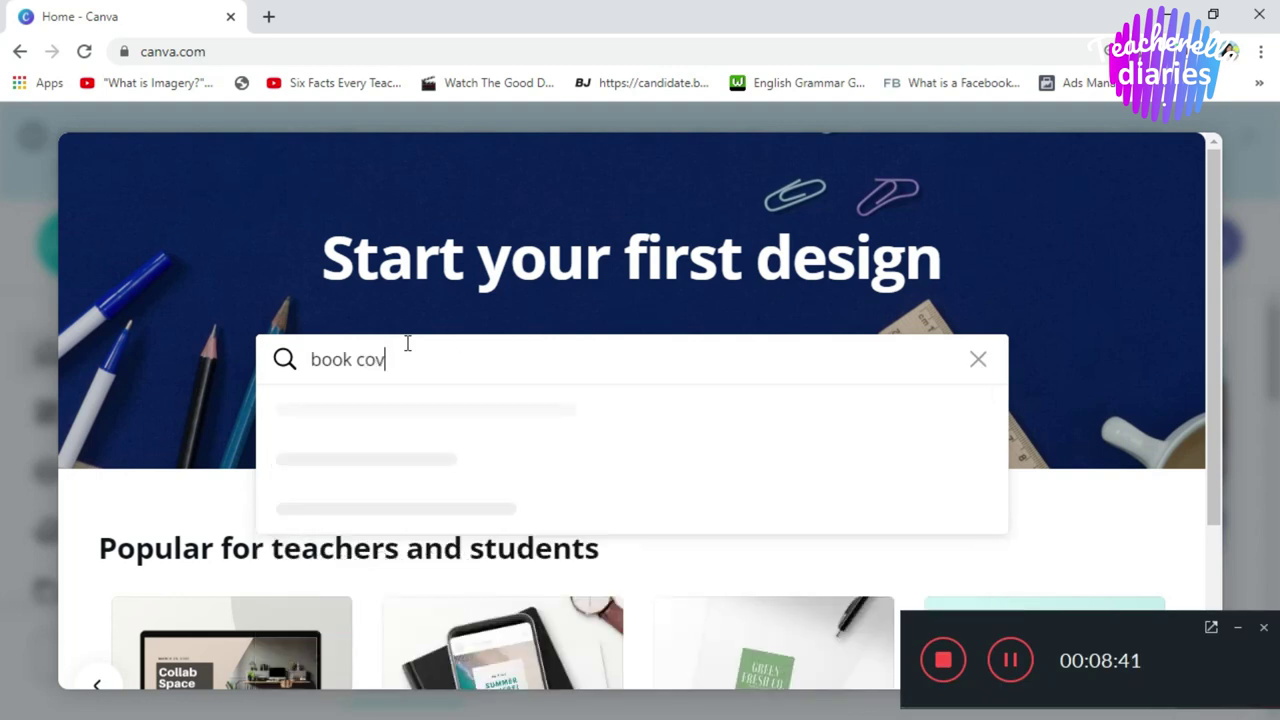
{"action": "type", "text": "er"}
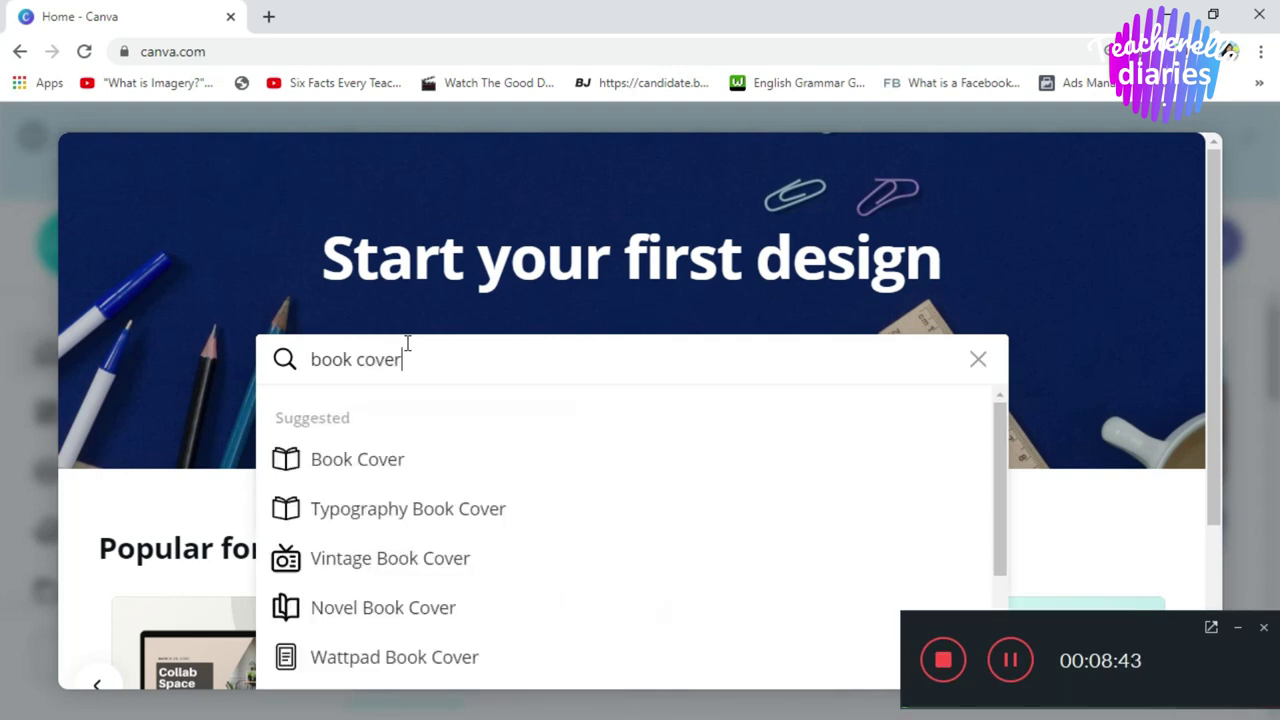
{"action": "left_click", "coordinate": [367, 476]}
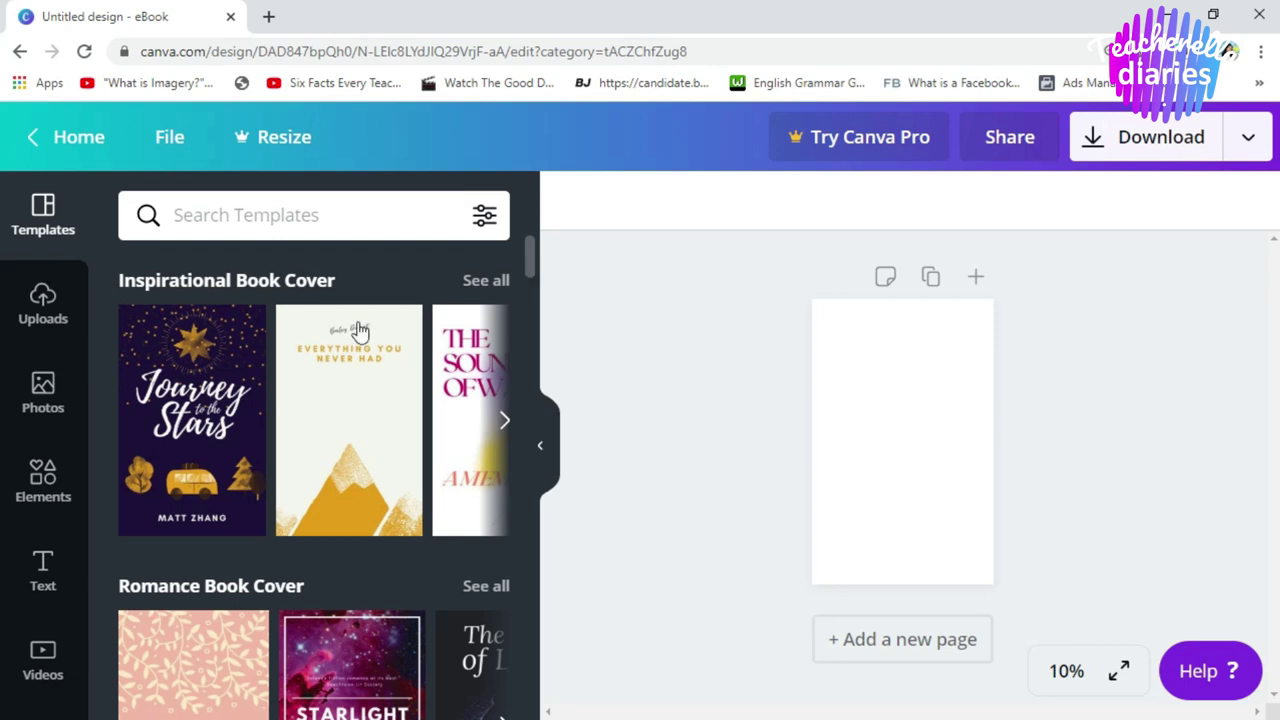
Step: Browse the Inspirational Book Cover templates and apply the Futurama template
{"action": "left_click", "coordinate": [55, 299]}
{"action": "left_click", "coordinate": [55, 248]}
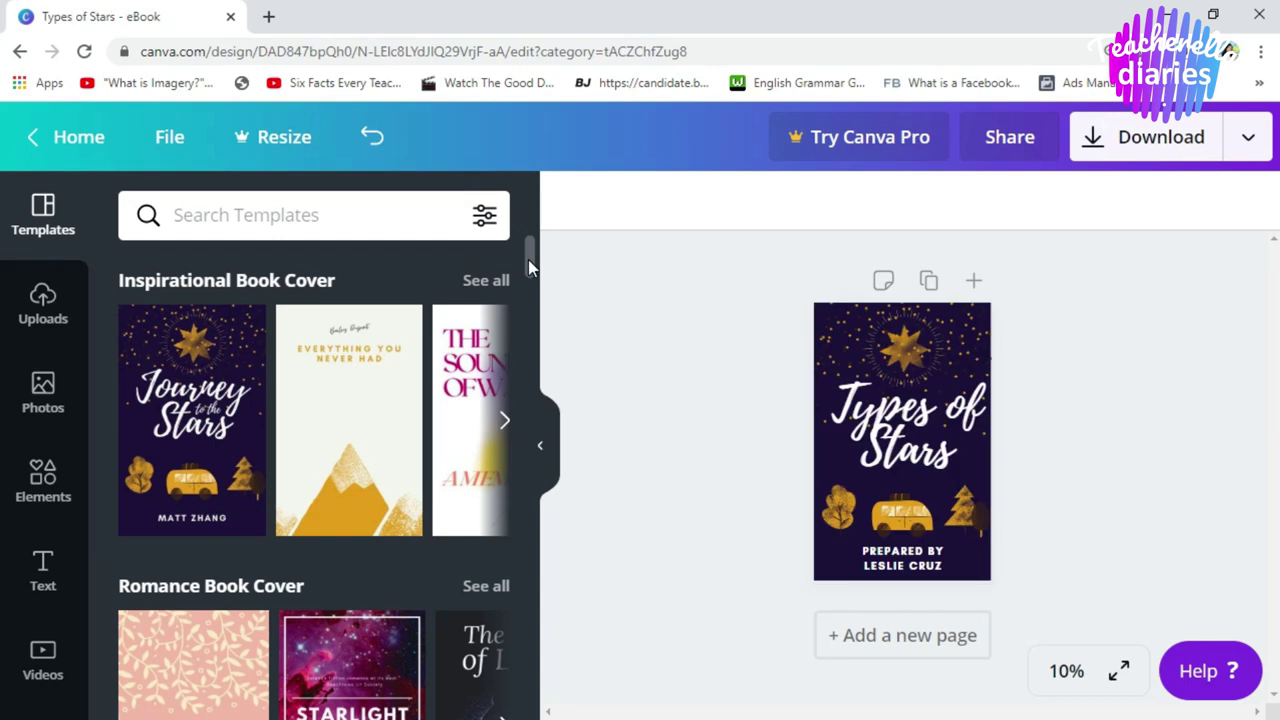
{"action": "mouse_move", "coordinate": [528, 259]}
{"action": "left_mouse_down"}
{"action": "mouse_move", "coordinate": [530, 270]}
{"action": "mouse_move", "coordinate": [525, 249]}
{"action": "left_mouse_up"}
{"action": "left_click", "coordinate": [499, 420]}
{"action": "left_click", "coordinate": [497, 423]}
Step: Apply the Creative 'How to Be You' template, deselect it, and zoom to 34%
{"action": "left_click_drag", "start_coordinate": [532, 260], "coordinate": [537, 346]}
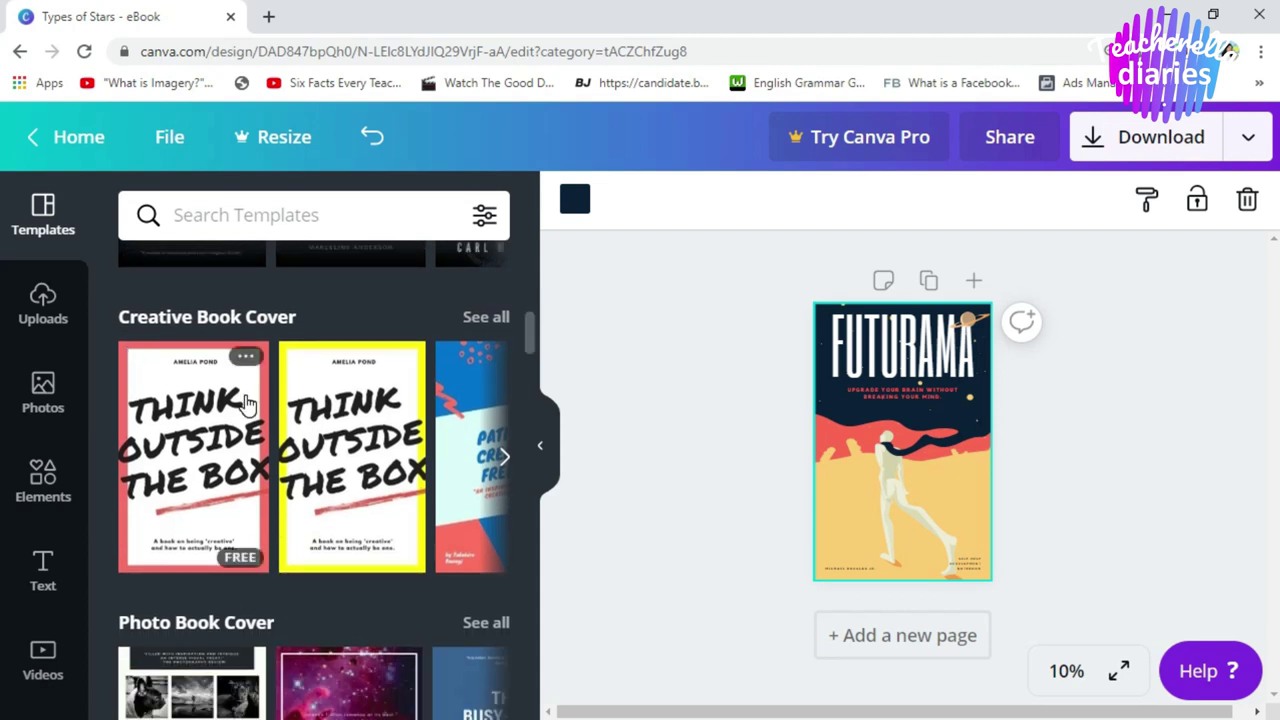
{"action": "left_click", "coordinate": [505, 457]}
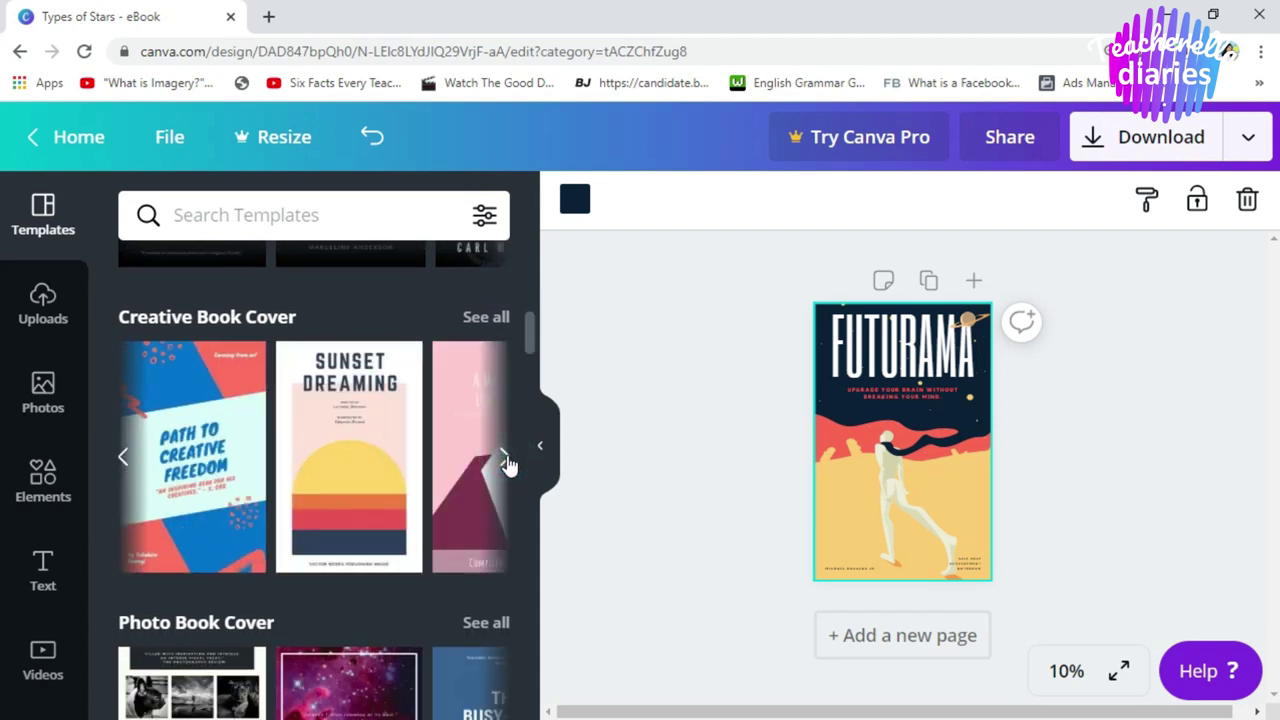
{"action": "left_click", "coordinate": [505, 458]}
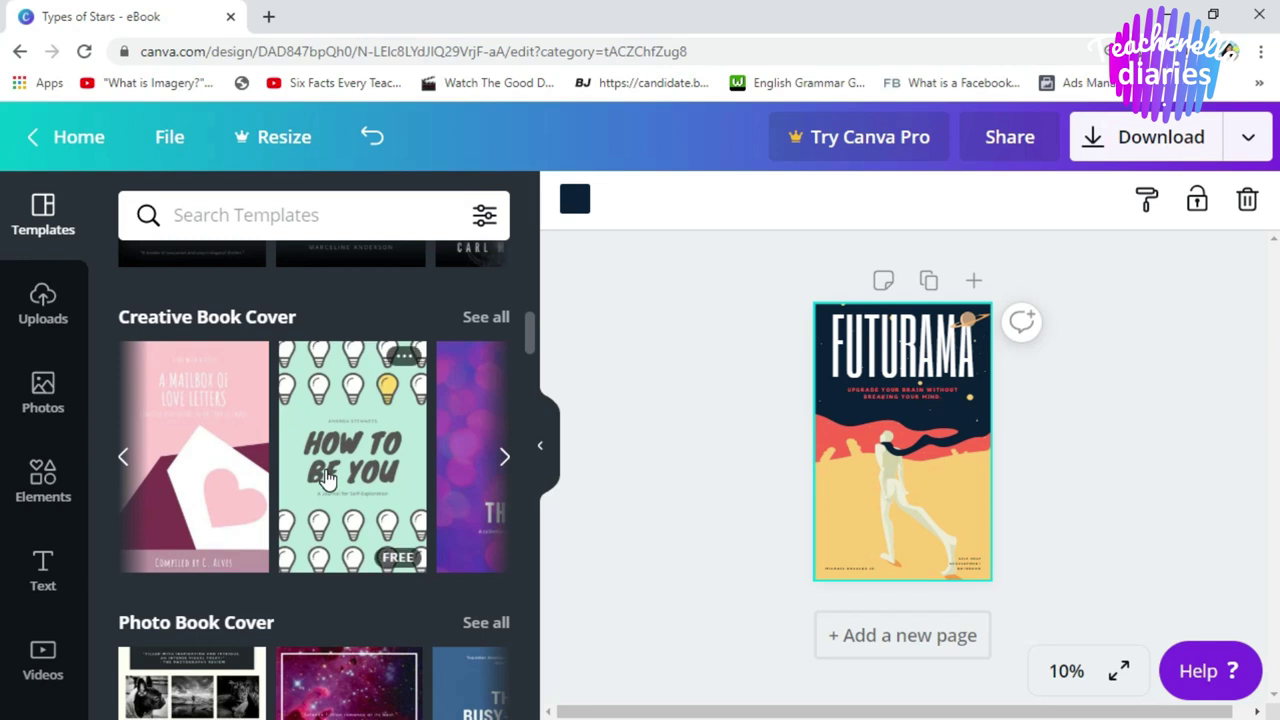
{"action": "left_click", "coordinate": [352, 460]}
{"action": "left_click", "coordinate": [648, 453]}
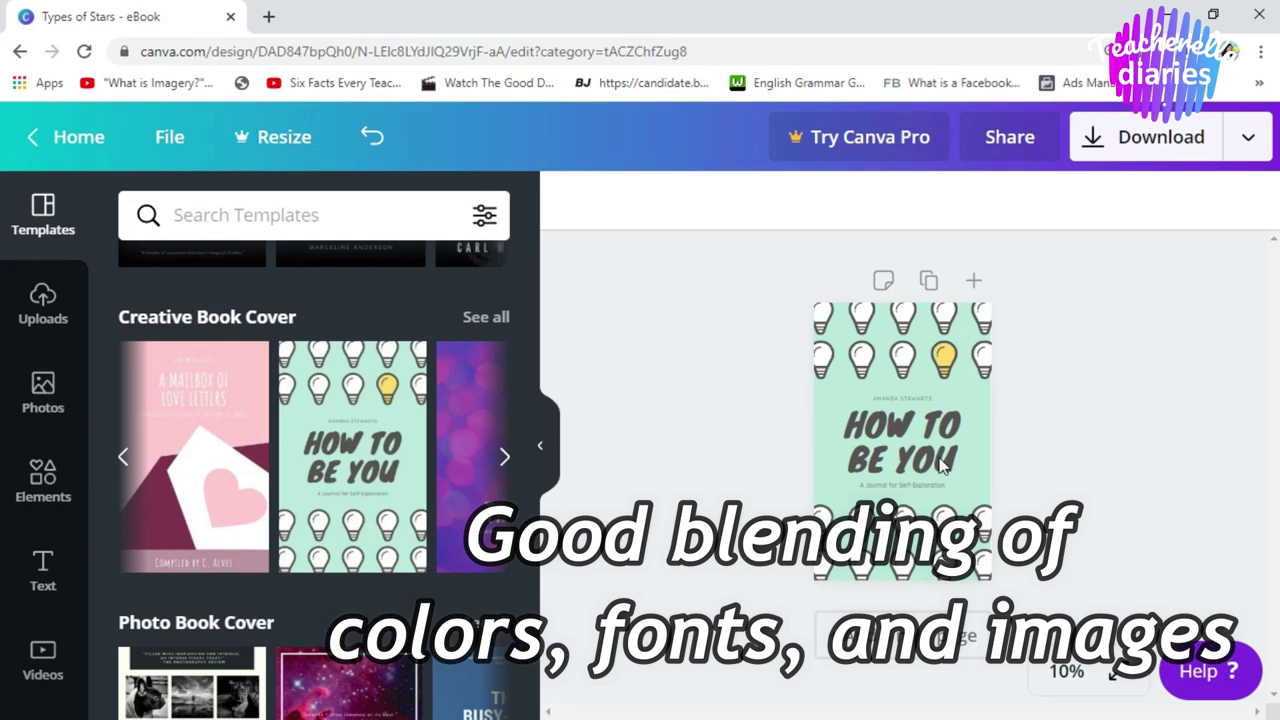
{"action": "left_click", "coordinate": [1067, 672]}
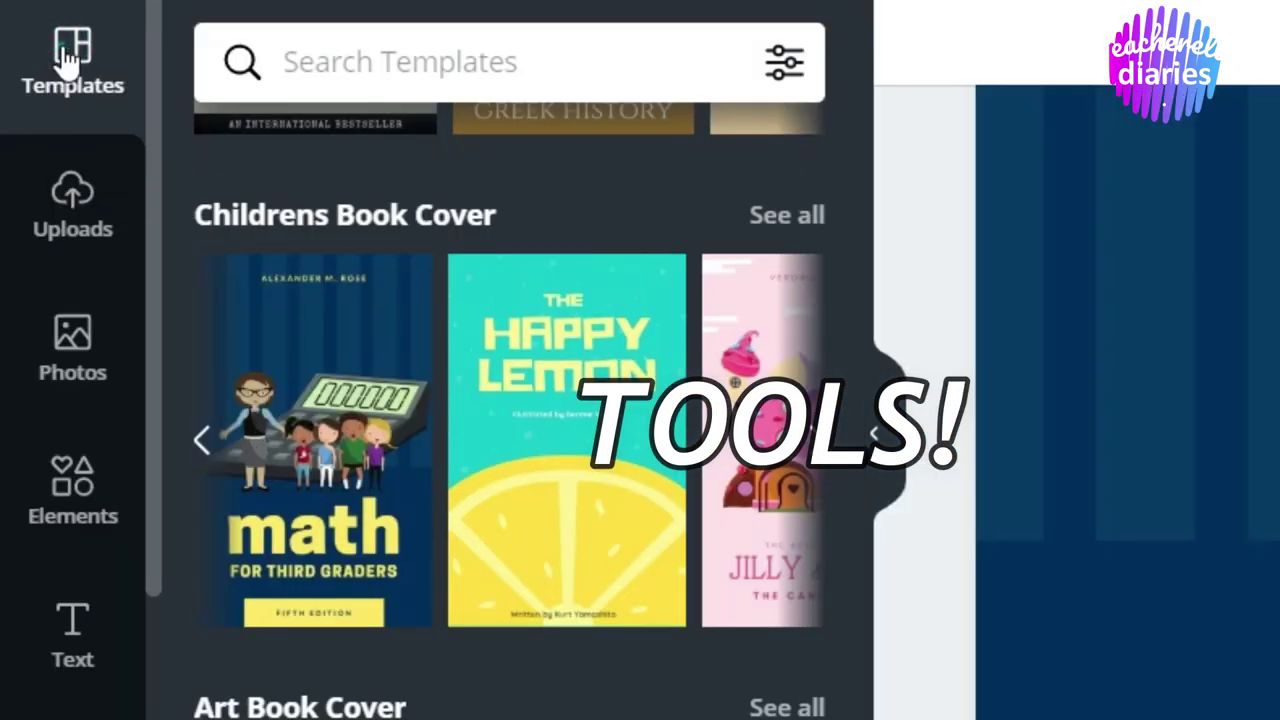
Step: Upload the strawberry drawing file to Canva's Uploads
{"action": "left_click", "coordinate": [39, 213]}
{"action": "left_click", "coordinate": [73, 200]}
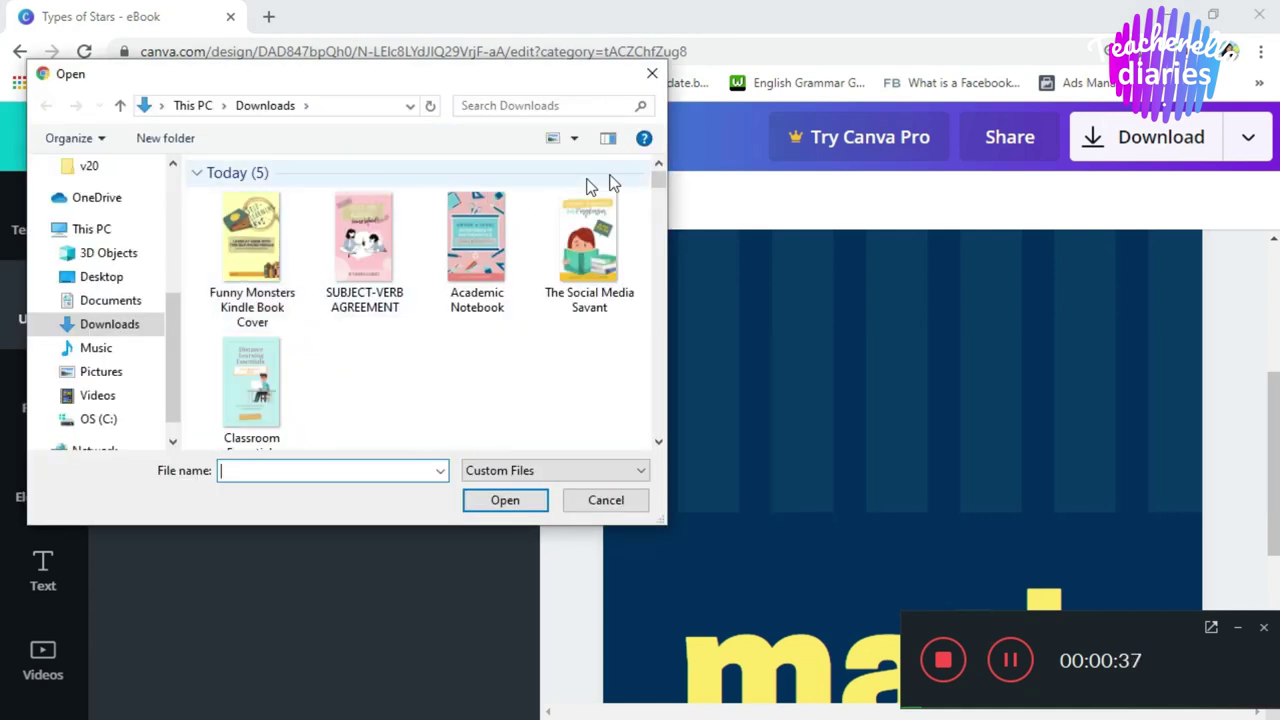
{"action": "left_click_drag", "start_coordinate": [663, 188], "coordinate": [659, 199]}
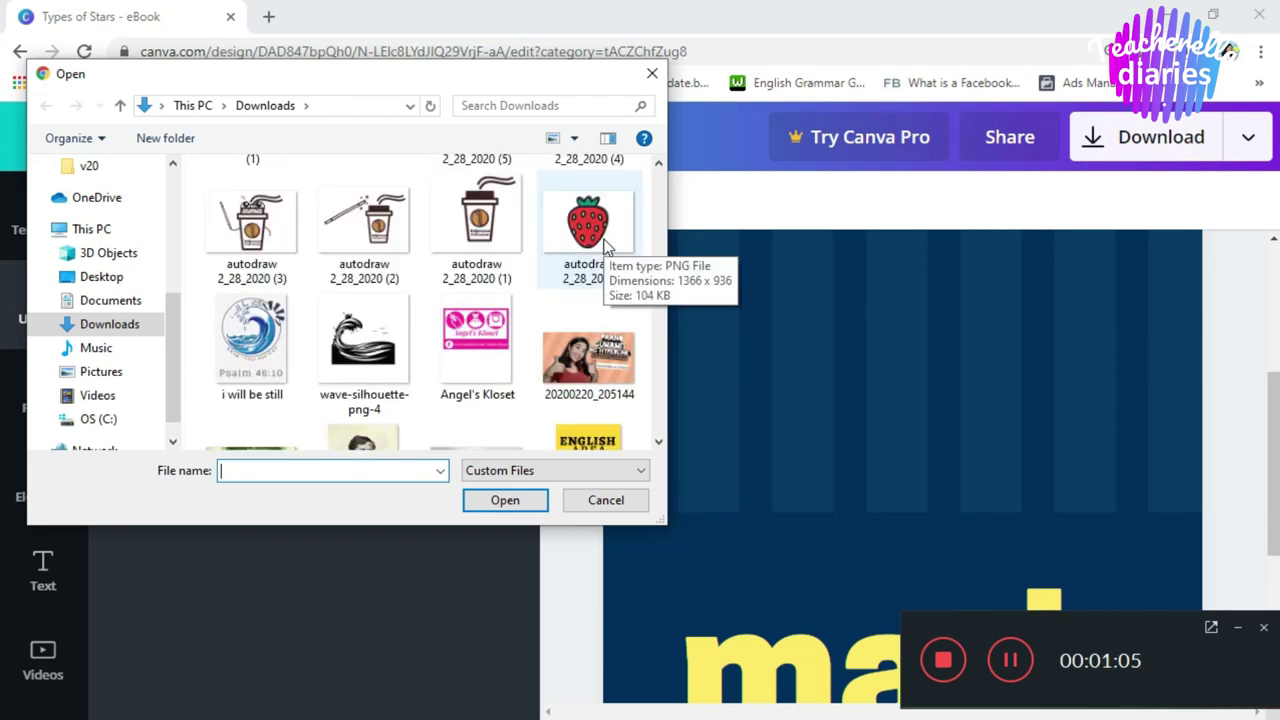
{"action": "left_click", "coordinate": [603, 245]}
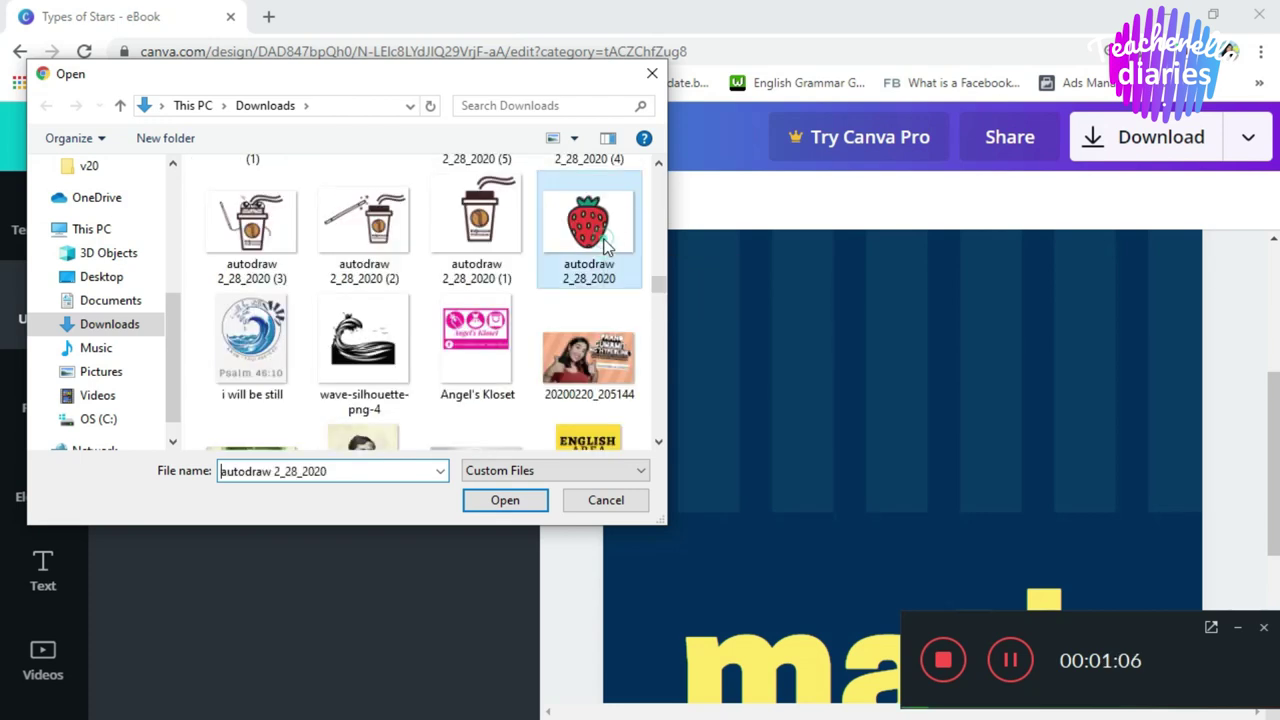
{"action": "left_click", "coordinate": [505, 500]}
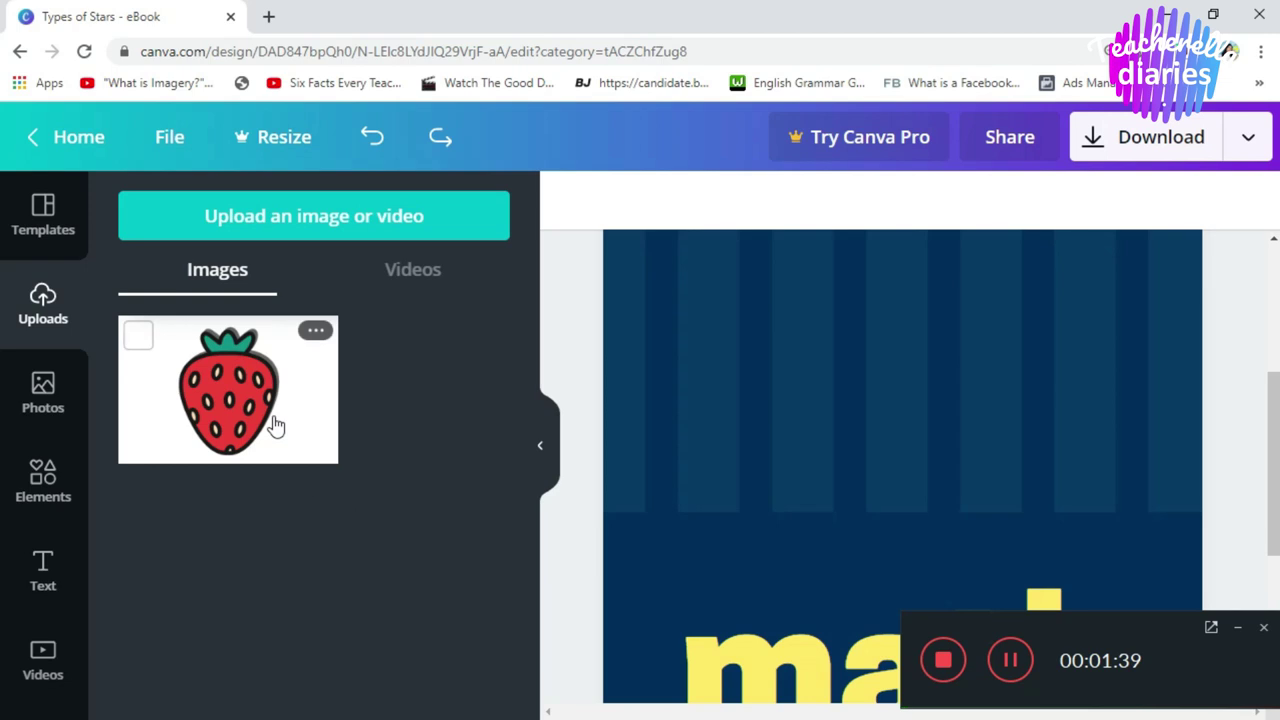
Step: Place the strawberry image on the cover, deselect it, and bring up stock Photos
{"action": "left_click", "coordinate": [280, 421]}
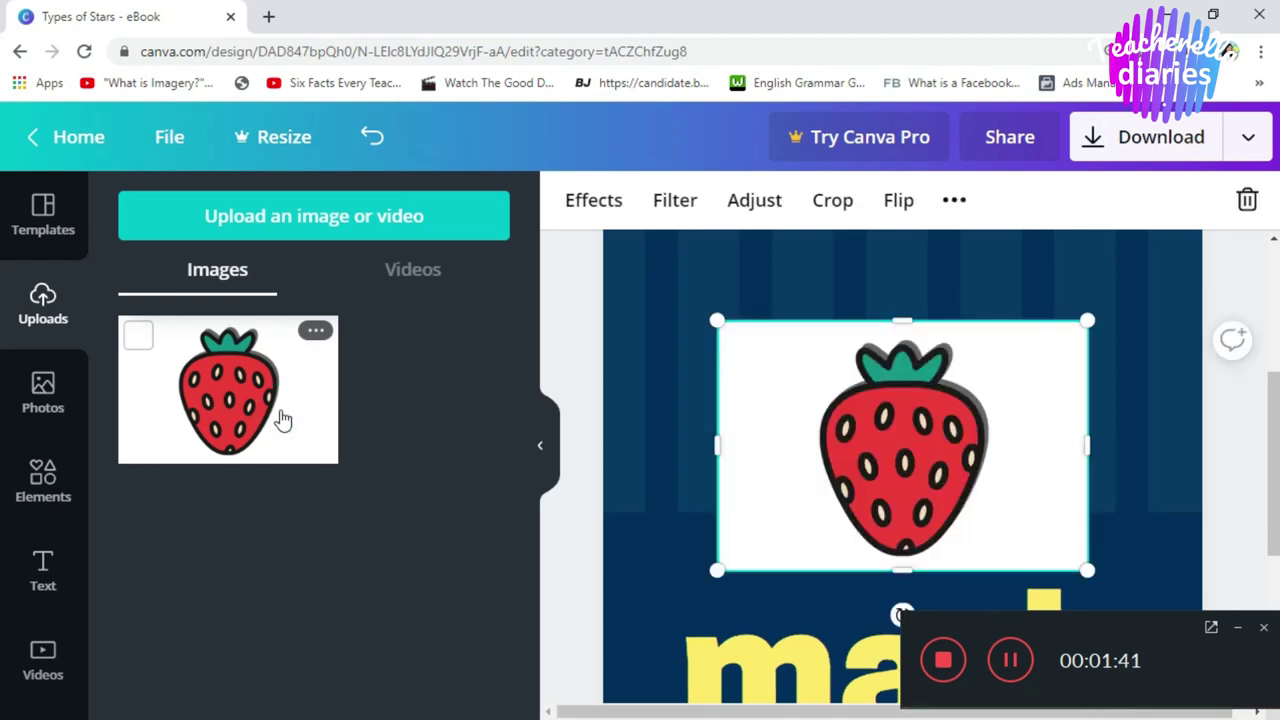
{"action": "left_click", "coordinate": [1157, 557]}
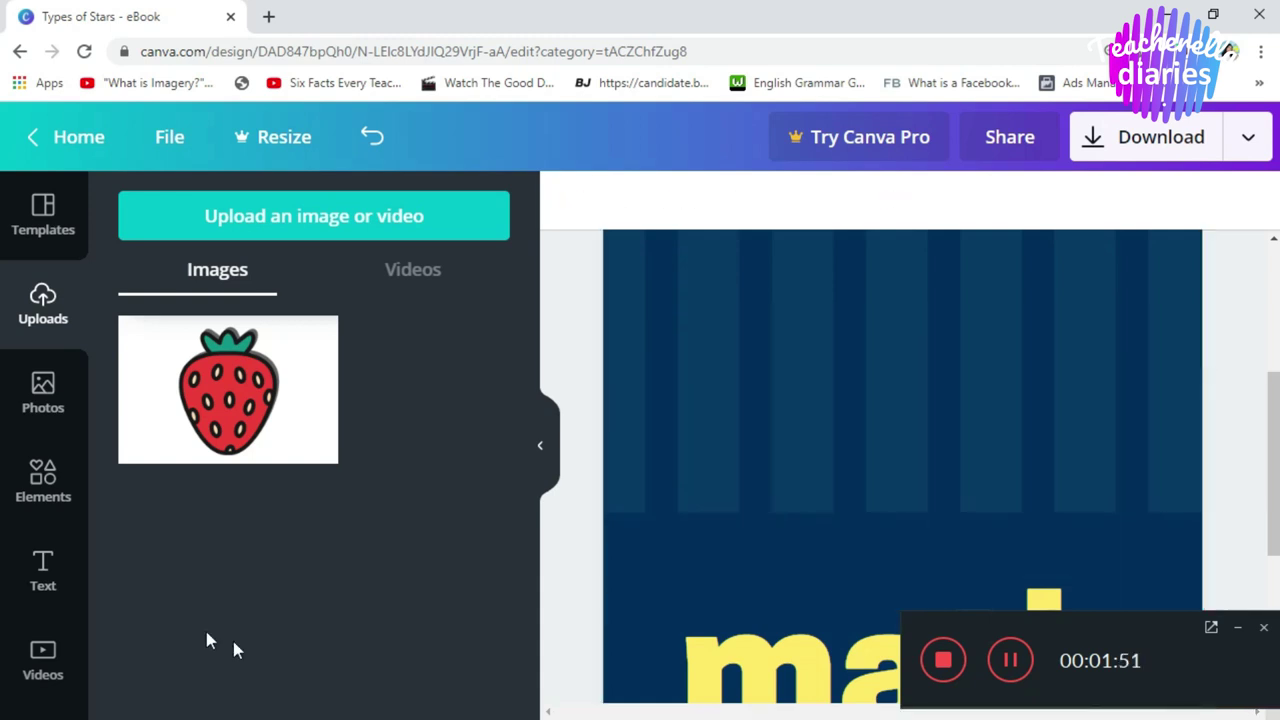
{"action": "left_click", "coordinate": [43, 410]}
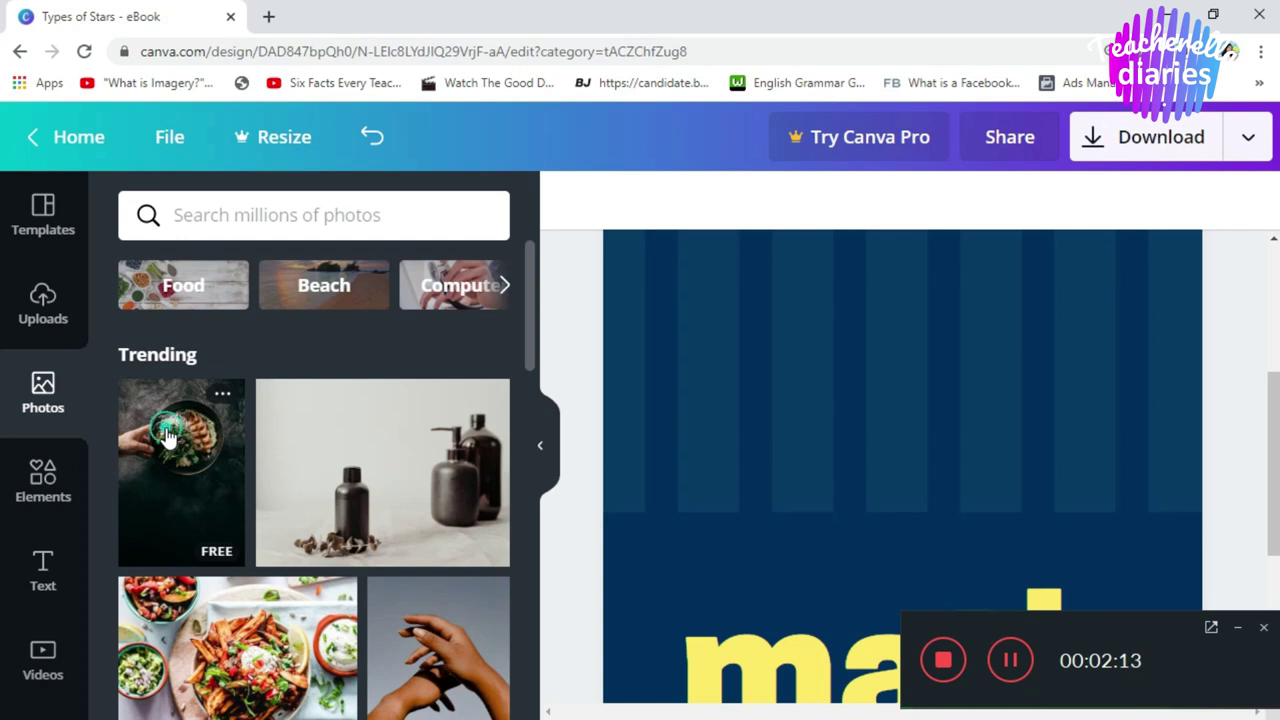
Step: Add the trending salad-bowl photo, shift it left within its frame, and browse photo categories
{"action": "left_click", "coordinate": [168, 440]}
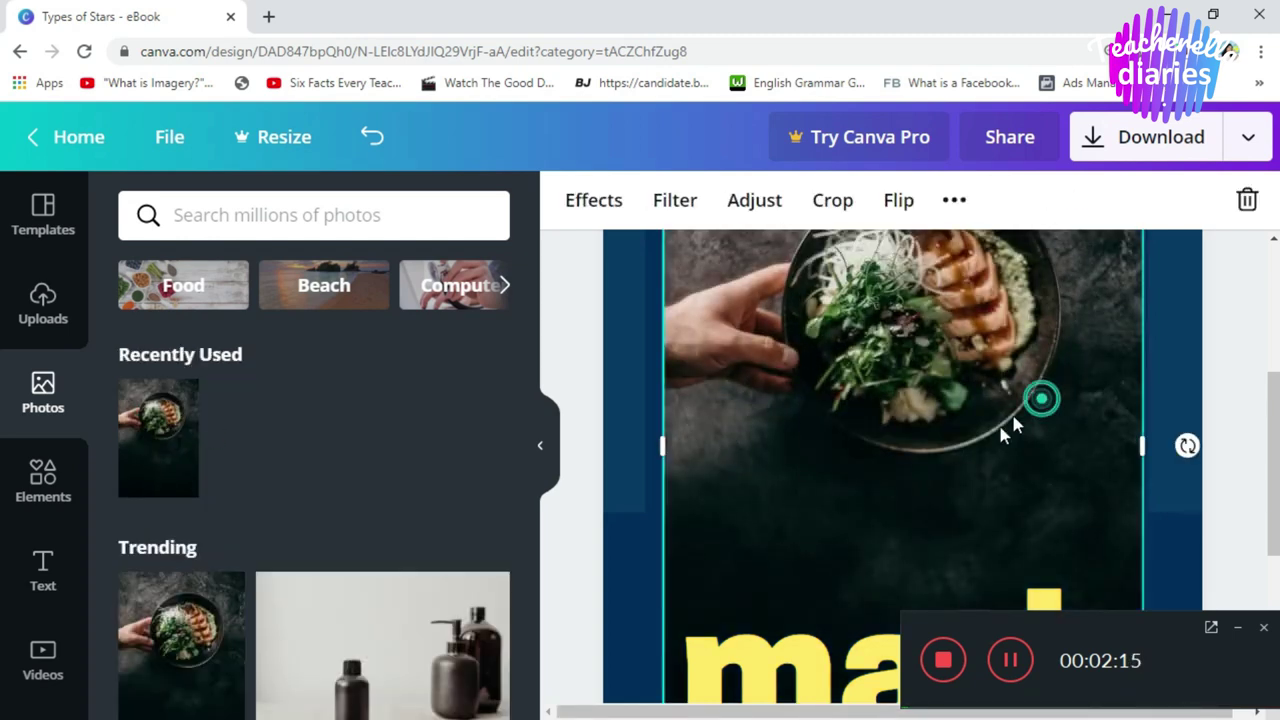
{"action": "left_click_drag", "start_coordinate": [1040, 400], "coordinate": [986, 466]}
{"action": "left_click_drag", "start_coordinate": [528, 330], "coordinate": [520, 288]}
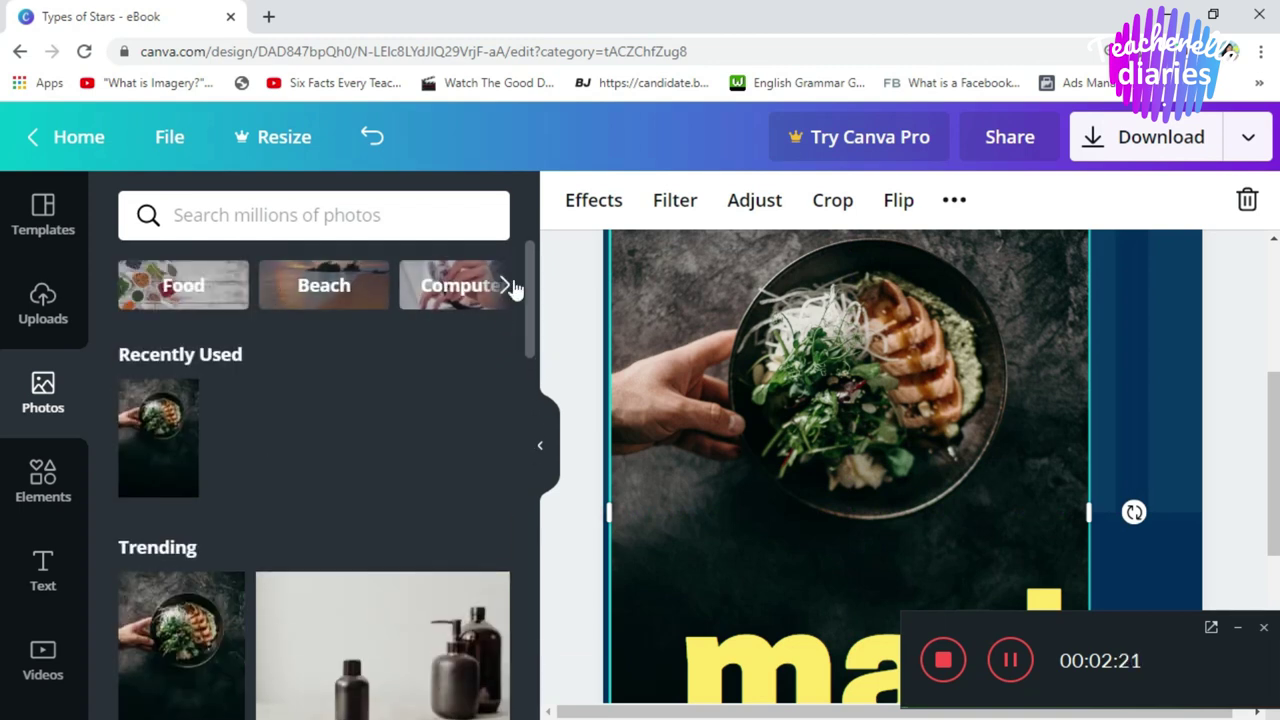
{"action": "left_click", "coordinate": [506, 287]}
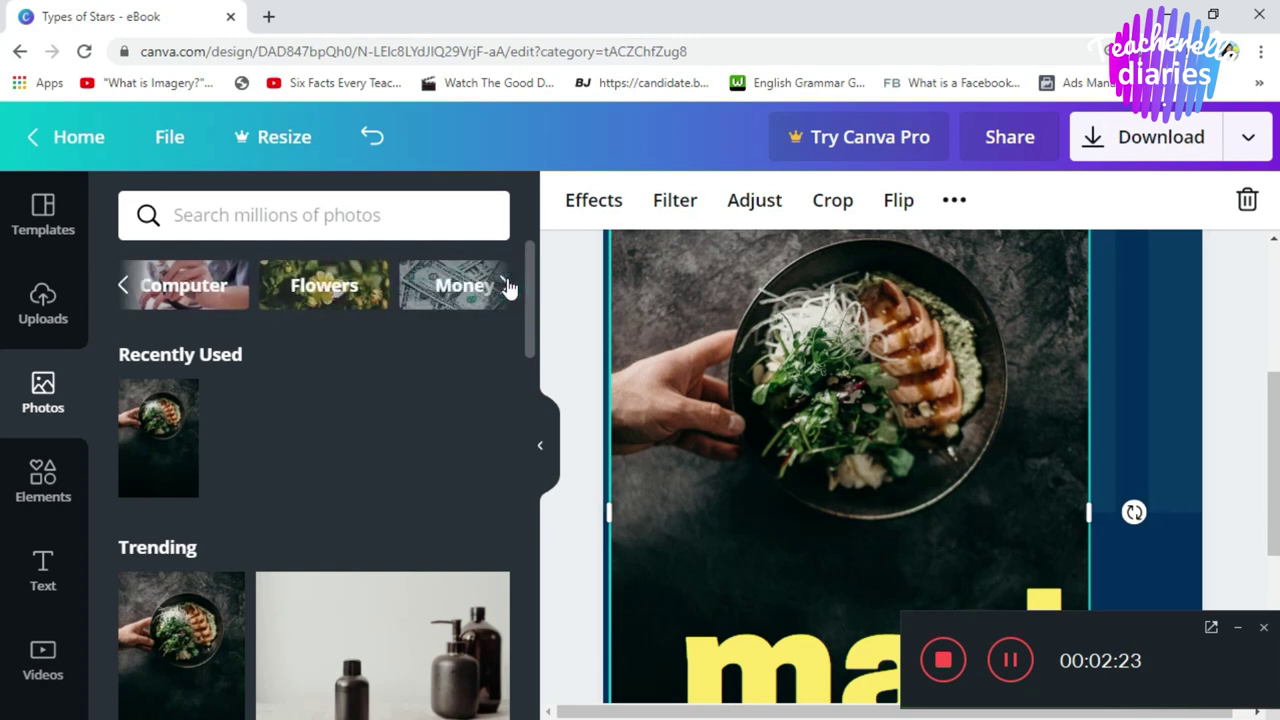
{"action": "left_click", "coordinate": [506, 287]}
{"action": "left_click", "coordinate": [506, 287]}
{"action": "left_click_drag", "start_coordinate": [530, 313], "coordinate": [522, 504]}
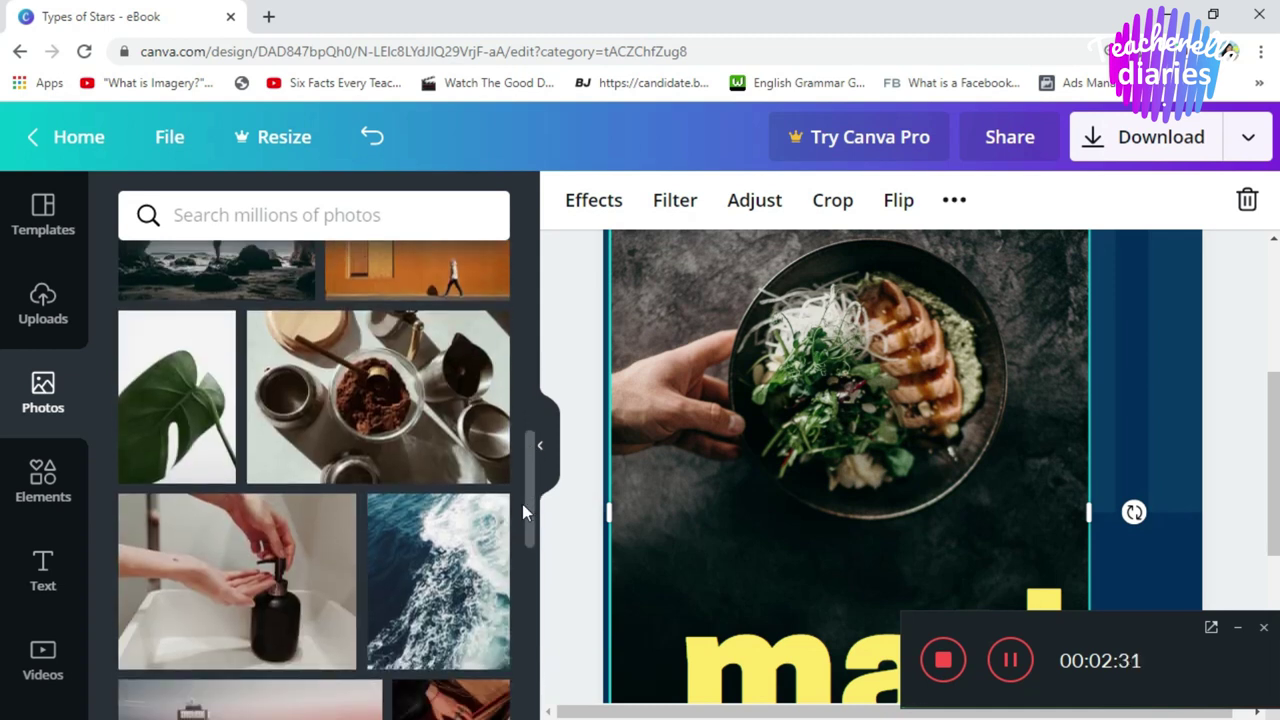
{"action": "left_click", "coordinate": [43, 490]}
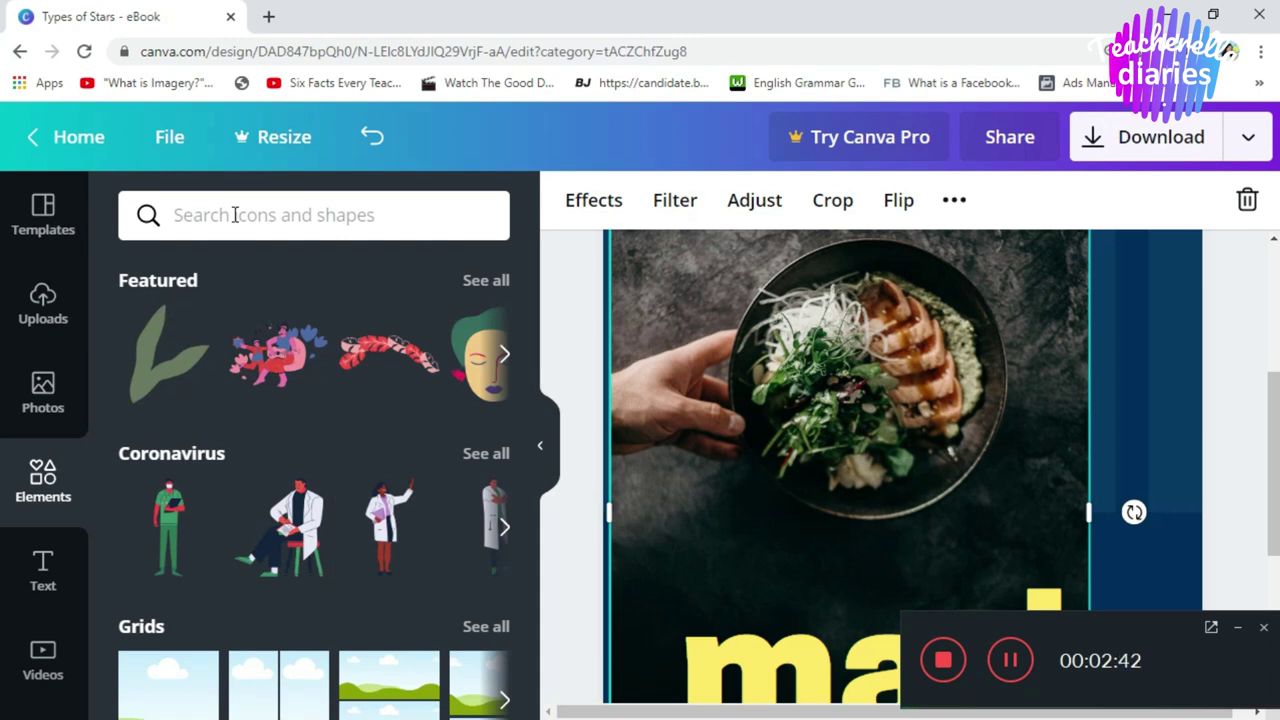
Step: Switch from stock Photos to the Elements library and scroll its panel
{"action": "left_click", "coordinate": [40, 405]}
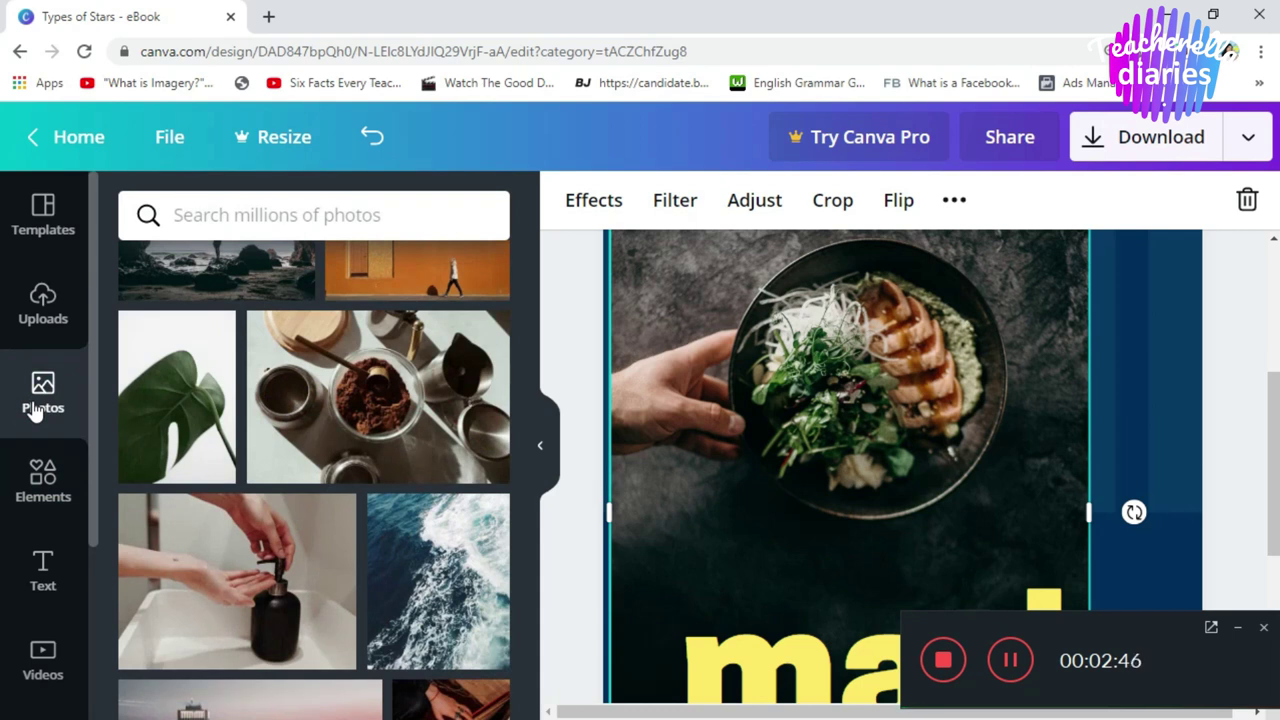
{"action": "left_click", "coordinate": [40, 478]}
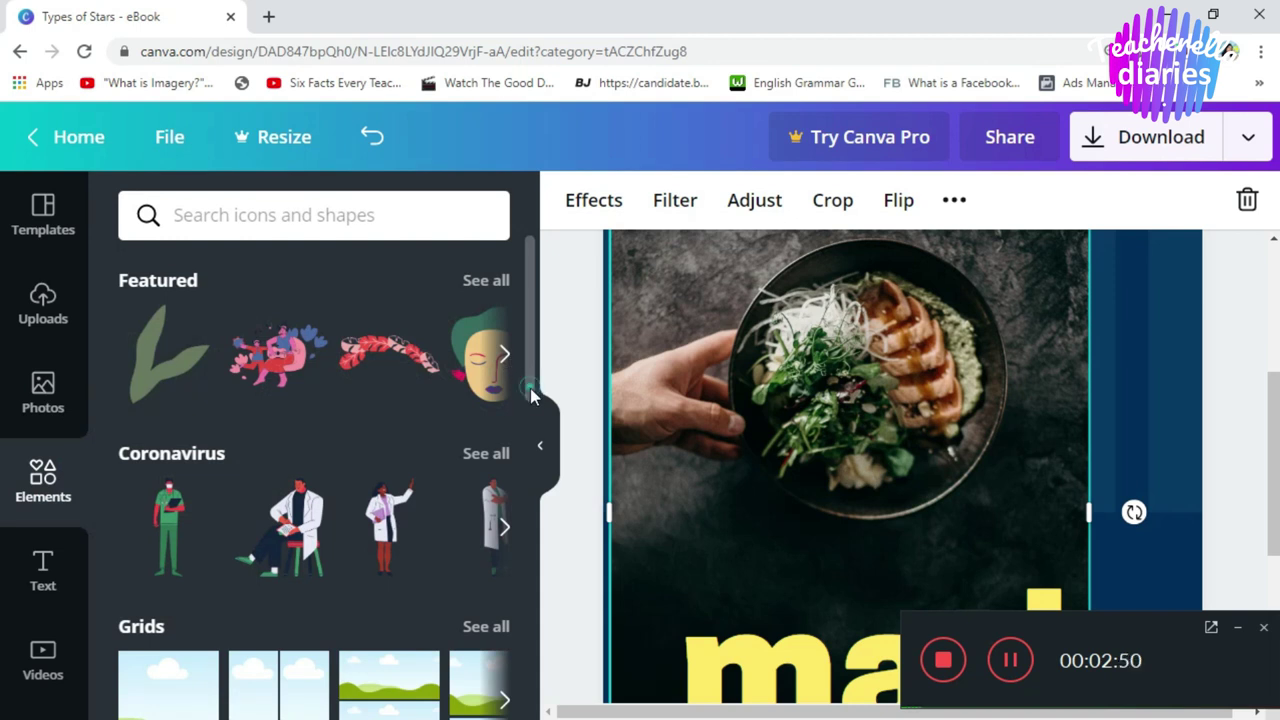
{"action": "left_click_drag", "start_coordinate": [528, 385], "coordinate": [533, 316]}
Step: Search the Elements library for 'teacher' graphics
{"action": "left_click", "coordinate": [320, 213]}
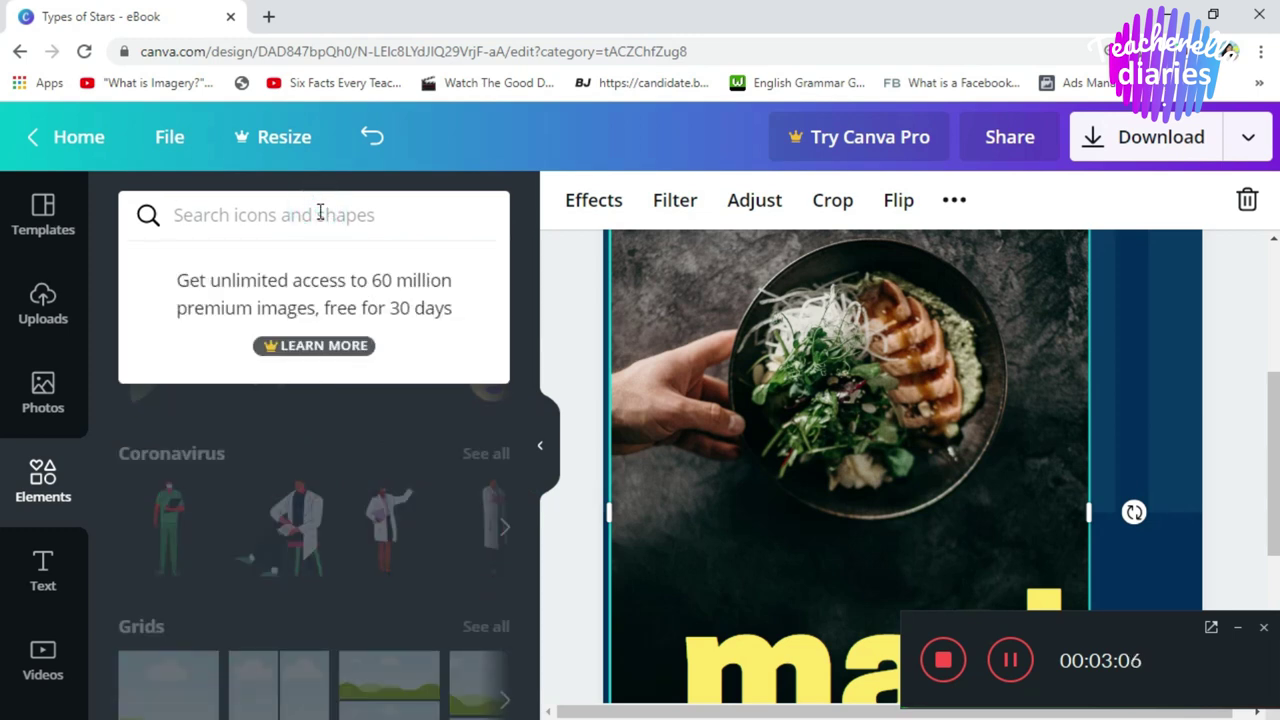
{"action": "type", "text": "teacher"}
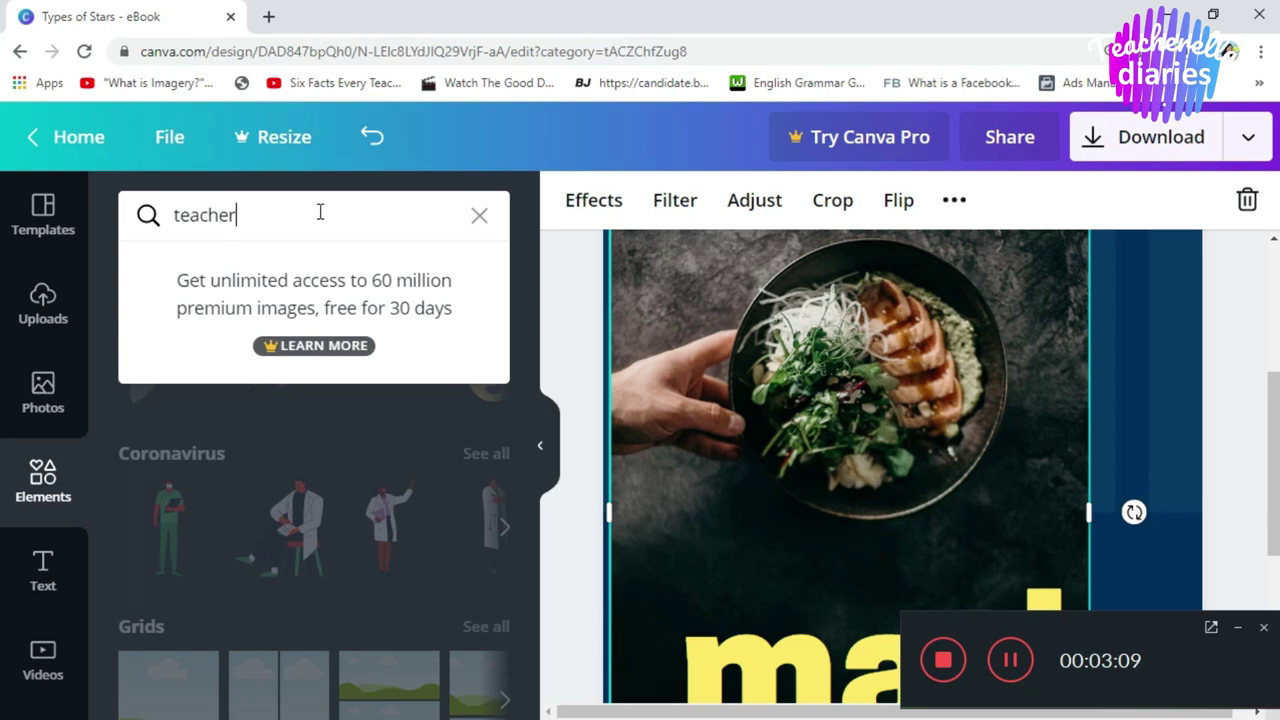
{"action": "key", "text": "Return"}
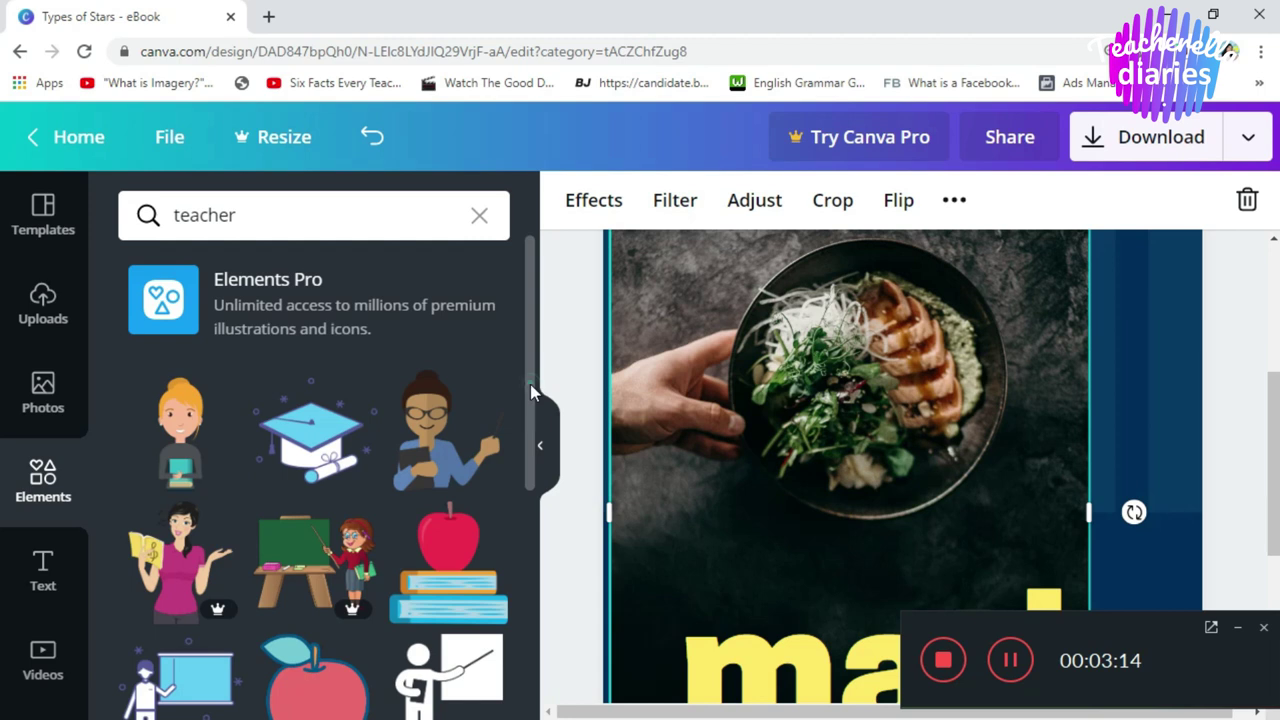
{"action": "left_click_drag", "start_coordinate": [530, 386], "coordinate": [514, 414]}
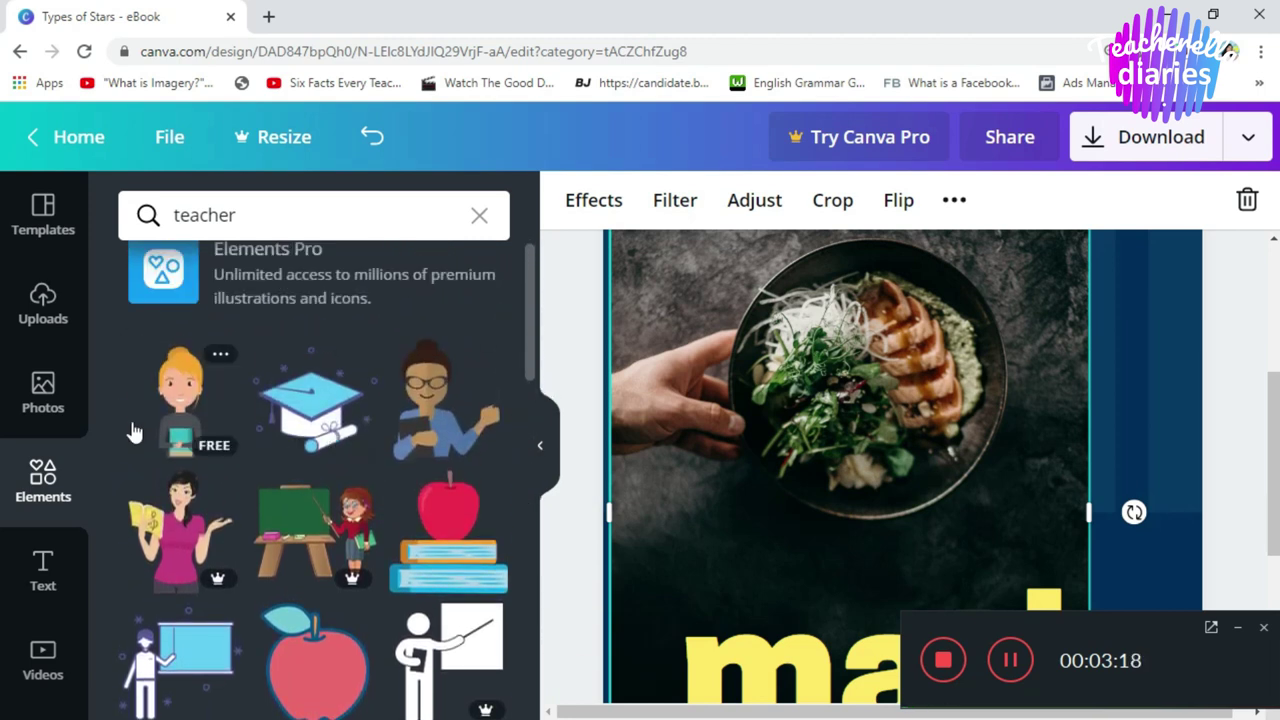
Step: Add the blonde teacher figure, move it left and down, and enlarge it
{"action": "left_click", "coordinate": [172, 433]}
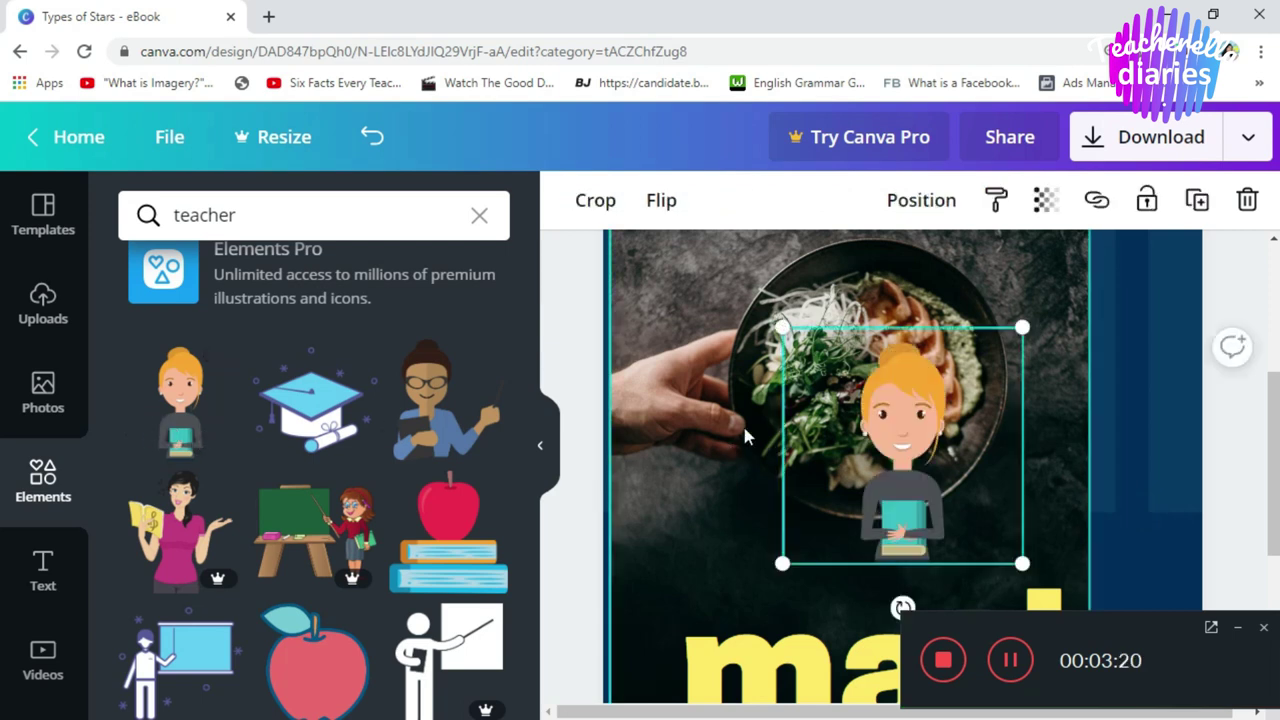
{"action": "left_click", "coordinate": [711, 410]}
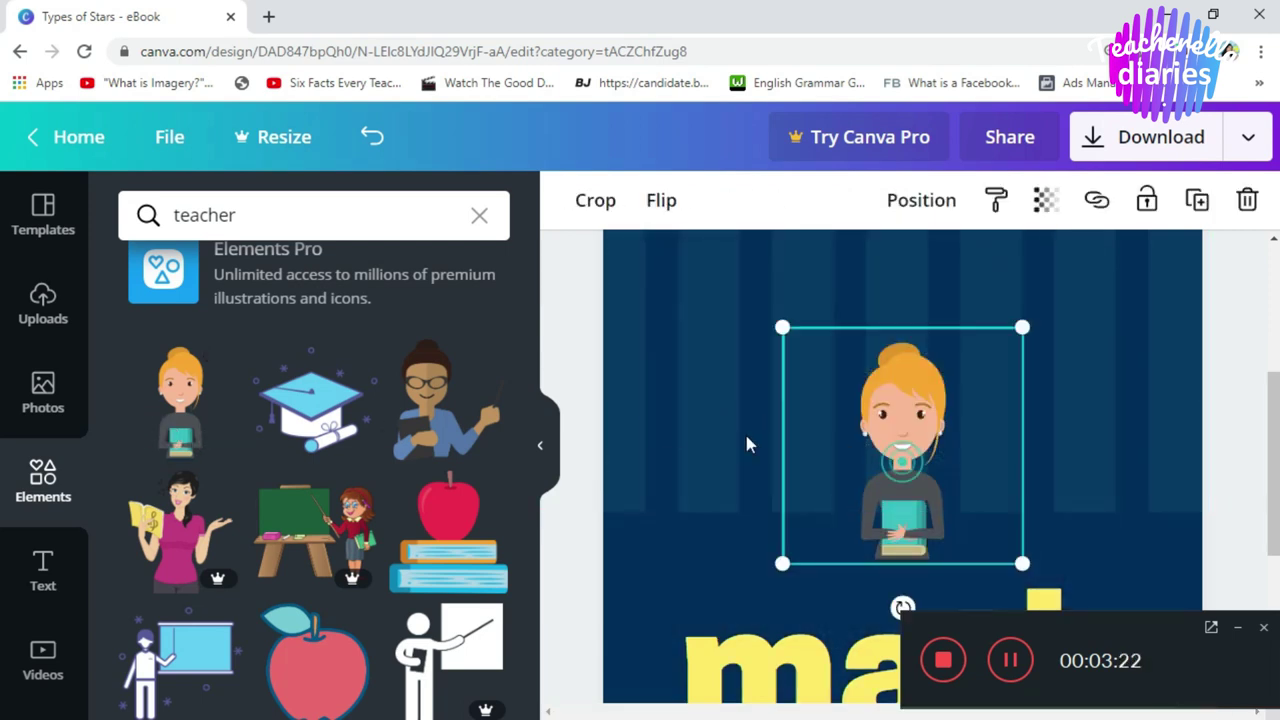
{"action": "left_click_drag", "start_coordinate": [905, 468], "coordinate": [653, 422]}
{"action": "left_click_drag", "start_coordinate": [772, 287], "coordinate": [1016, 226]}
{"action": "left_click_drag", "start_coordinate": [753, 368], "coordinate": [750, 472]}
{"action": "left_click", "coordinate": [951, 483]}
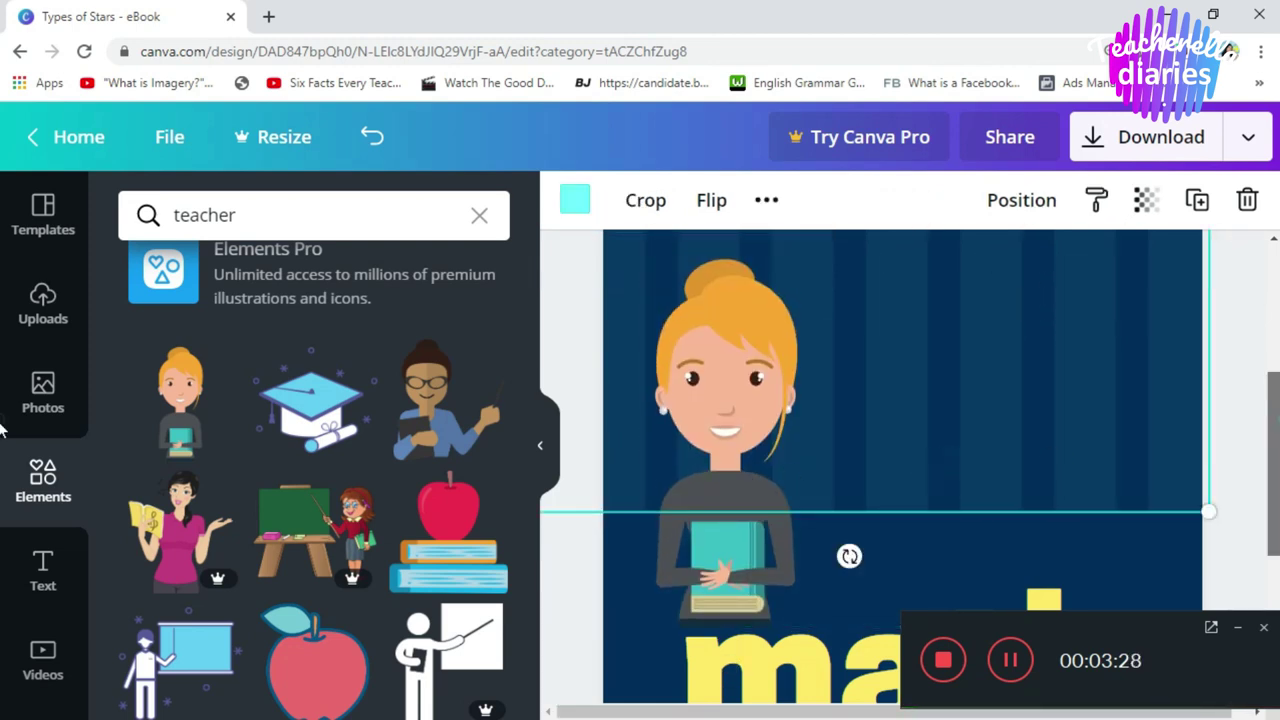
{"action": "left_click_drag", "start_coordinate": [1274, 428], "coordinate": [1277, 355]}
{"action": "left_click", "coordinate": [665, 566]}
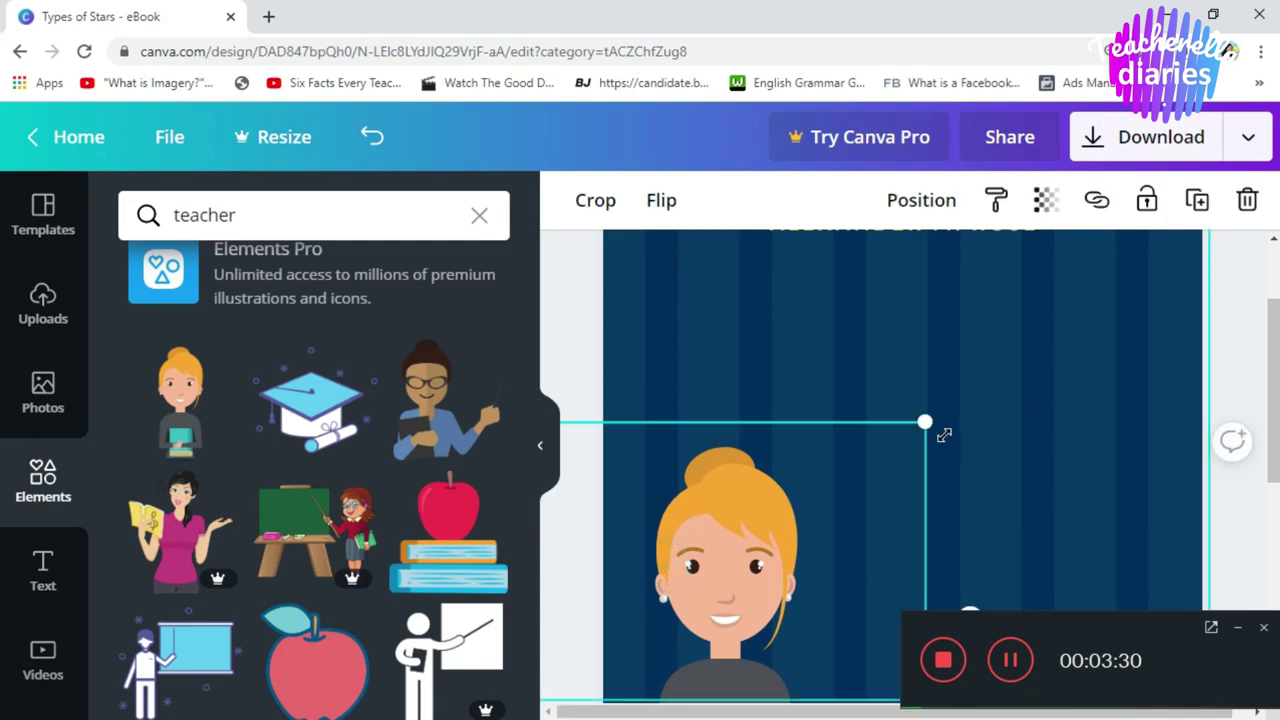
{"action": "left_click_drag", "start_coordinate": [924, 421], "coordinate": [1025, 330]}
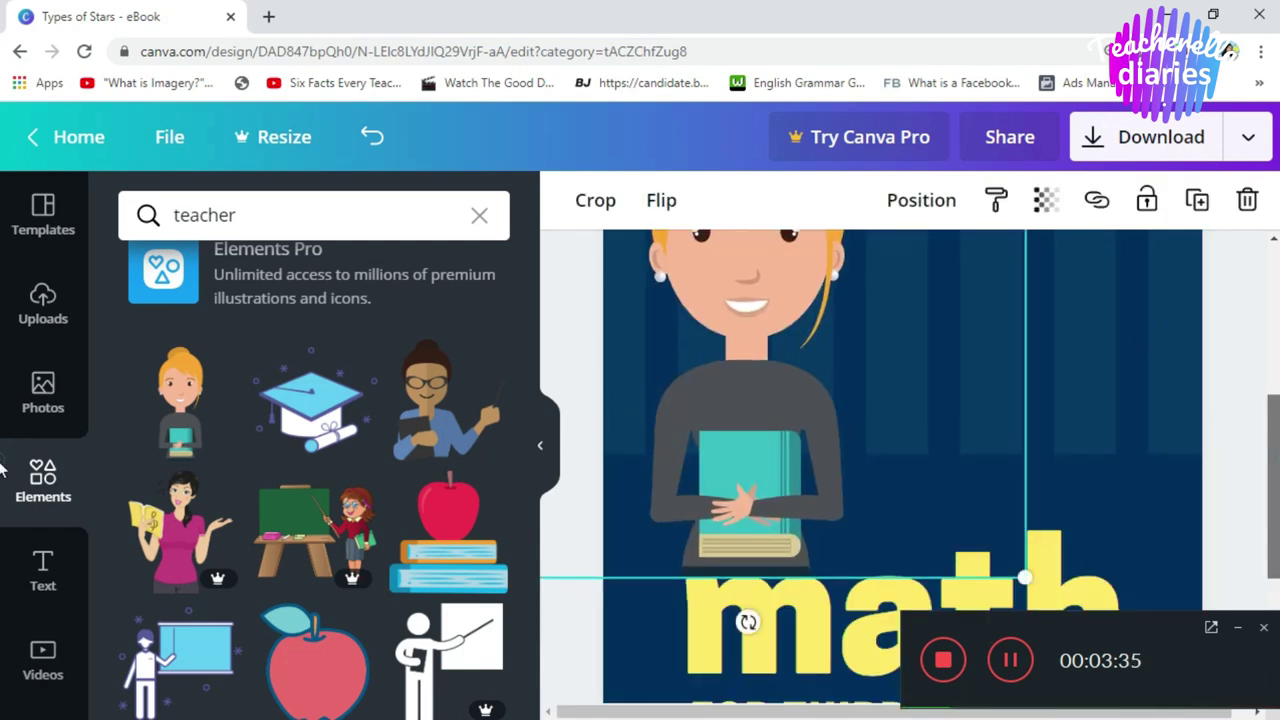
Step: Delete the trial teacher figure from the cover
{"action": "scroll", "coordinate": [1243, 400], "scroll_direction": "up", "scroll_amount": 2}
{"action": "left_click", "coordinate": [1243, 400]}
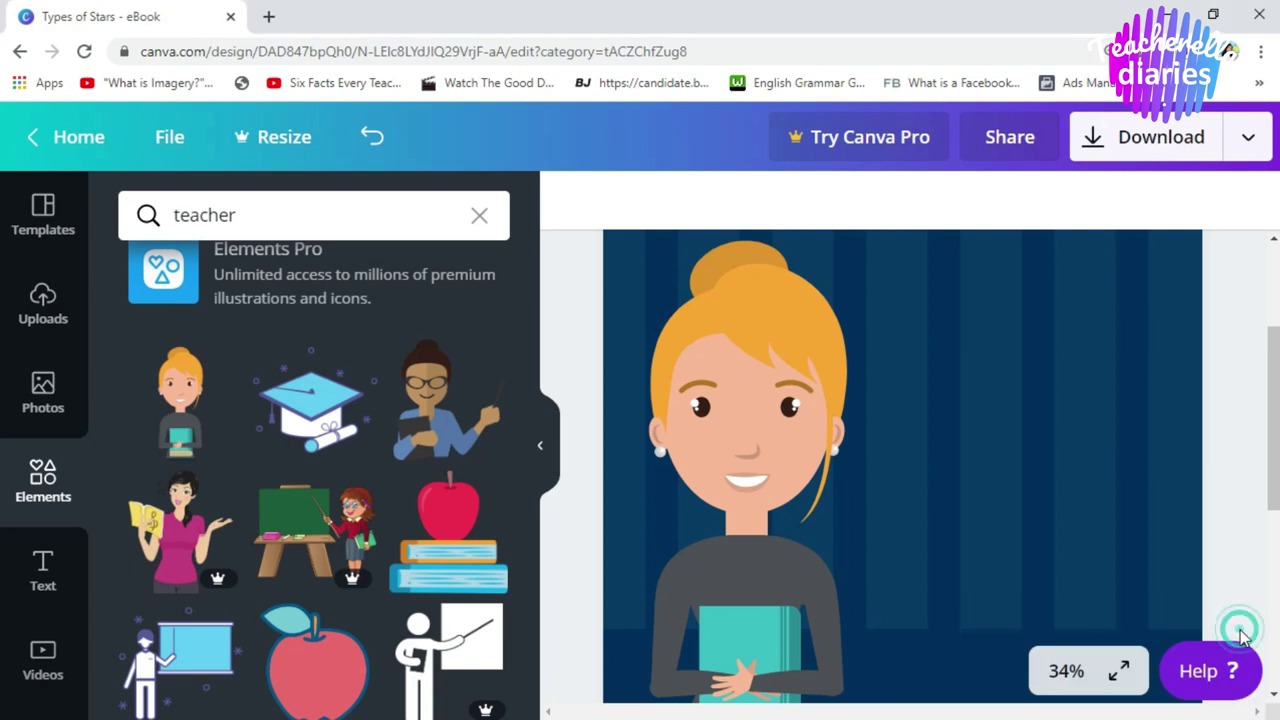
{"action": "left_click", "coordinate": [733, 480]}
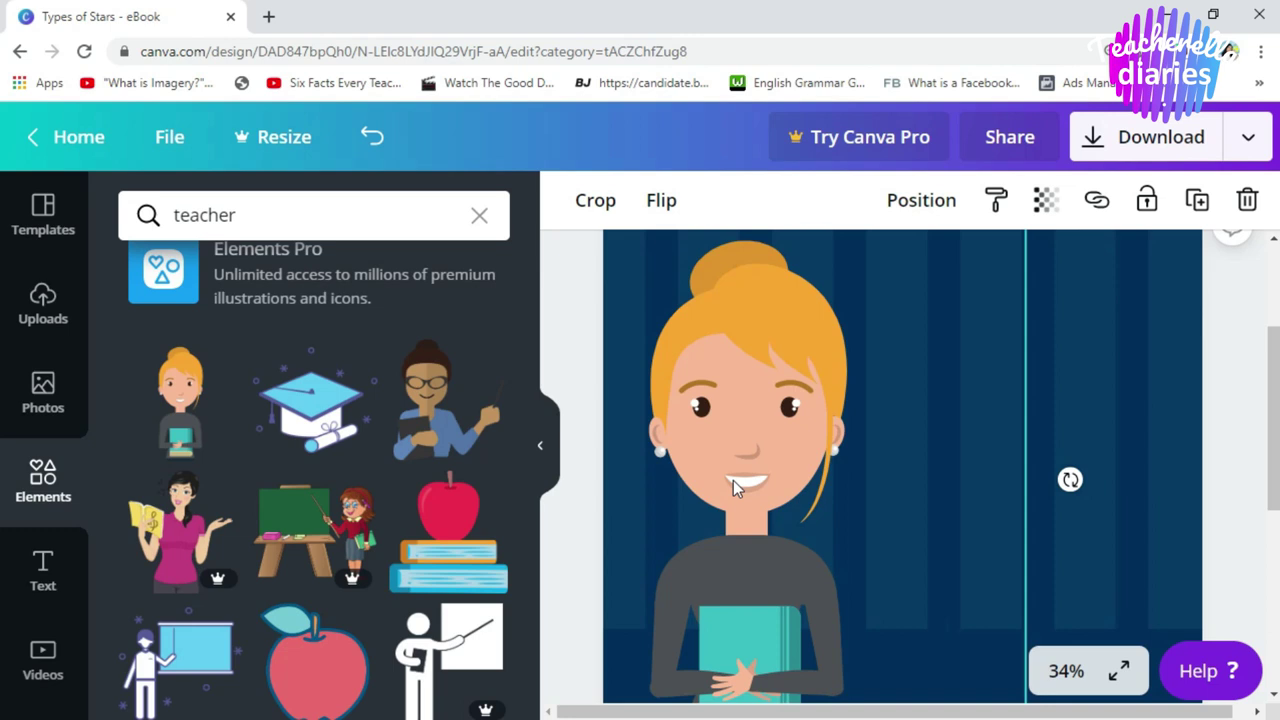
{"action": "key", "text": "Delete"}
Step: Upload a downloaded cartoon picture of a teacher with glasses and a pointer into Canva
{"action": "left_click_drag", "start_coordinate": [527, 350], "coordinate": [527, 357]}
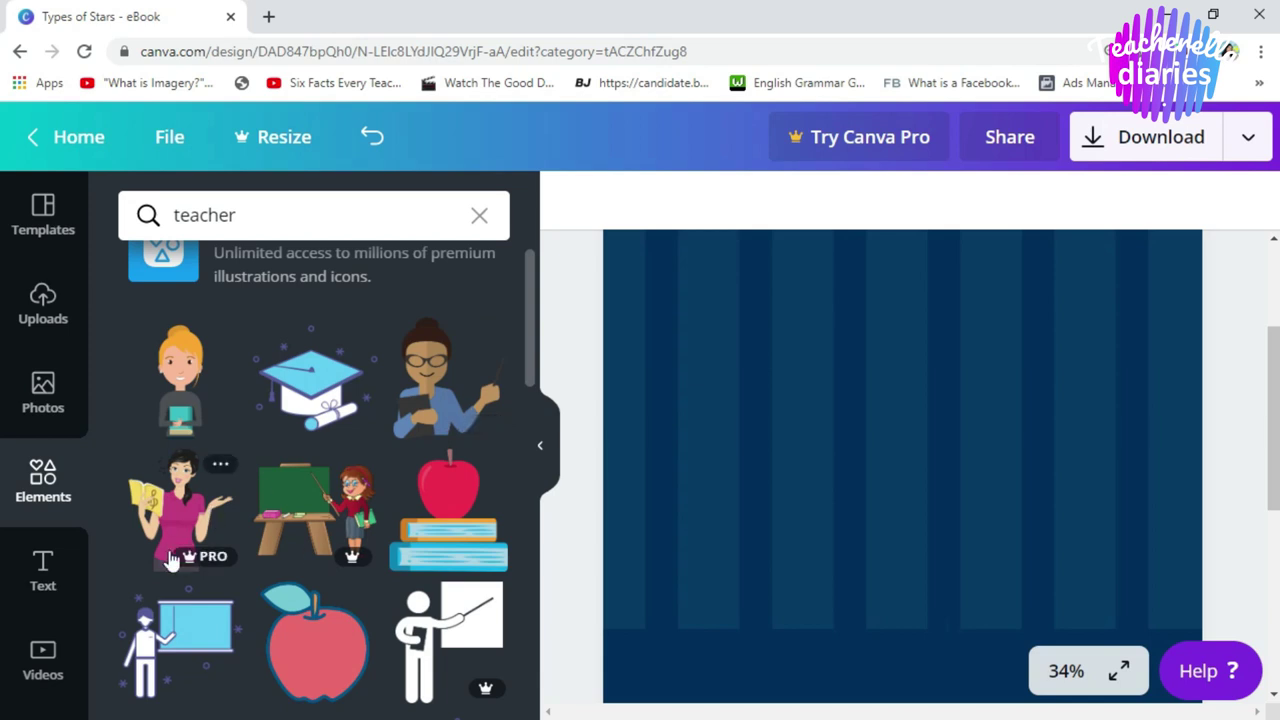
{"action": "mouse_move", "coordinate": [214, 568]}
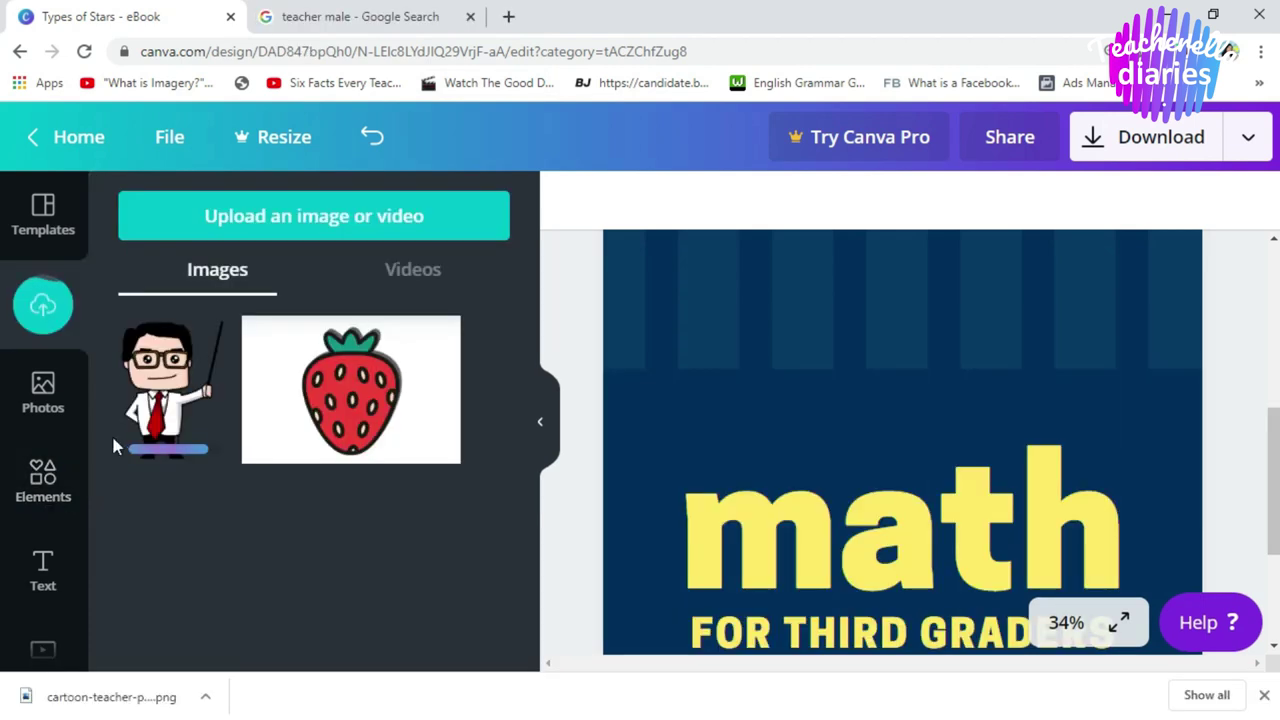
Step: Place the uploaded teacher picture above the math title, then browse the Text and Templates panels
{"action": "left_click_drag", "start_coordinate": [91, 449], "coordinate": [90, 470]}
{"action": "left_click", "coordinate": [45, 455]}
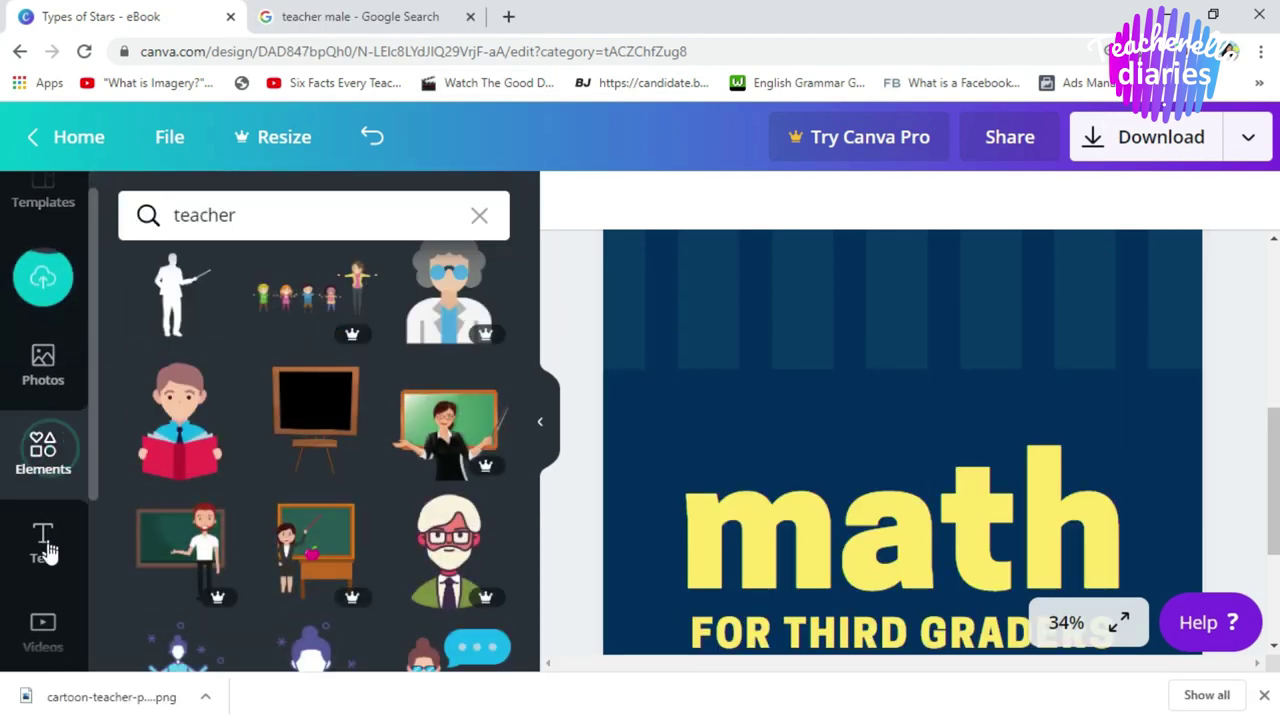
{"action": "left_click", "coordinate": [45, 550]}
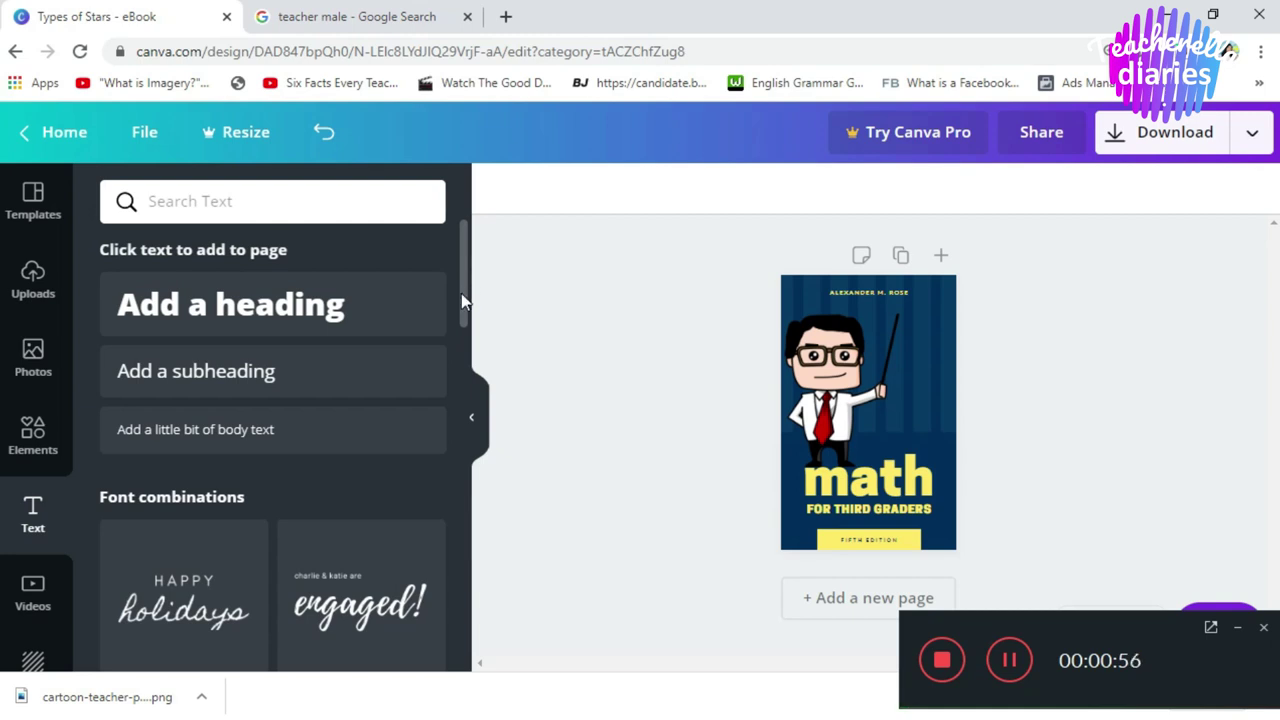
{"action": "left_click_drag", "start_coordinate": [461, 293], "coordinate": [463, 310]}
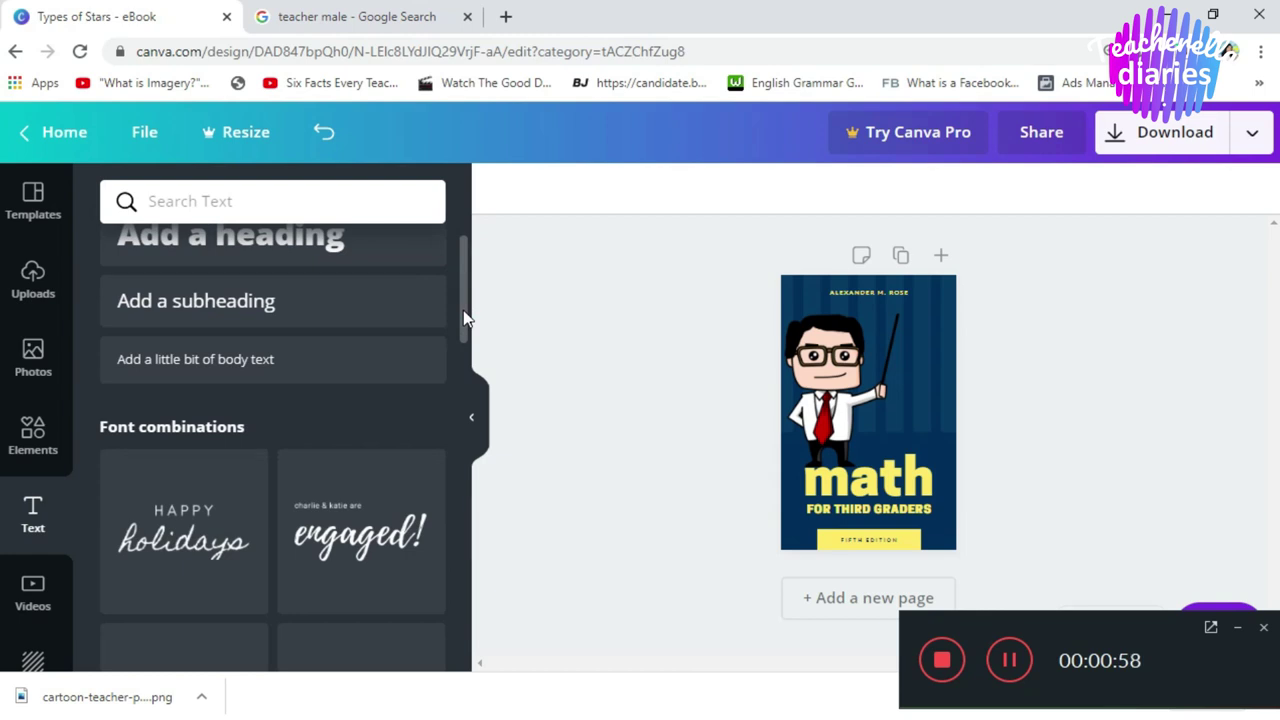
{"action": "left_click_drag", "start_coordinate": [463, 318], "coordinate": [466, 351]}
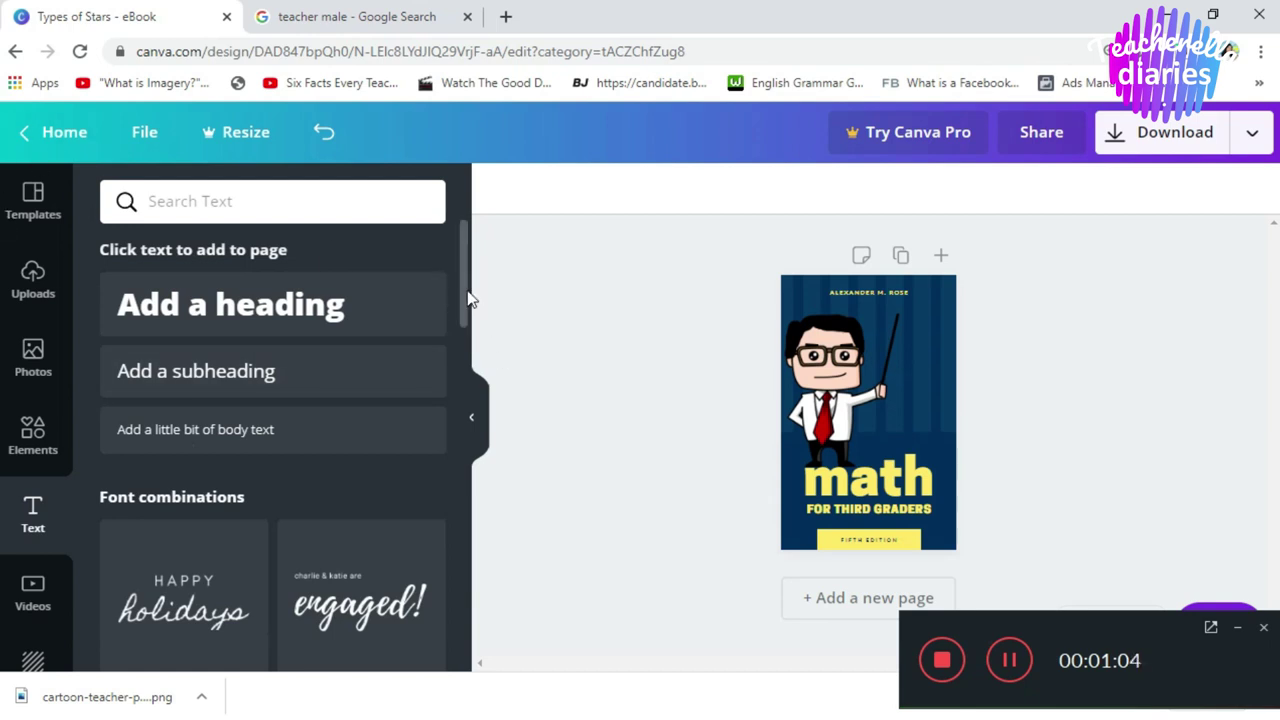
{"action": "left_click_drag", "start_coordinate": [463, 283], "coordinate": [461, 412]}
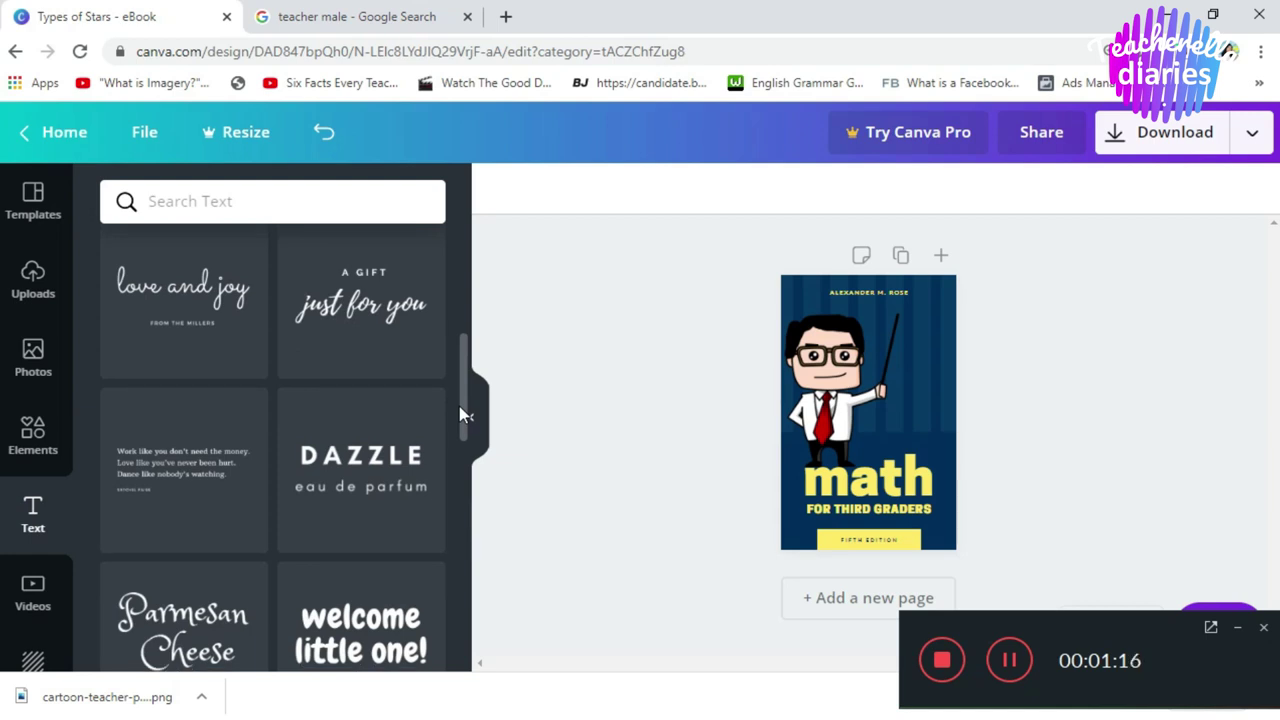
{"action": "left_click_drag", "start_coordinate": [459, 406], "coordinate": [455, 510]}
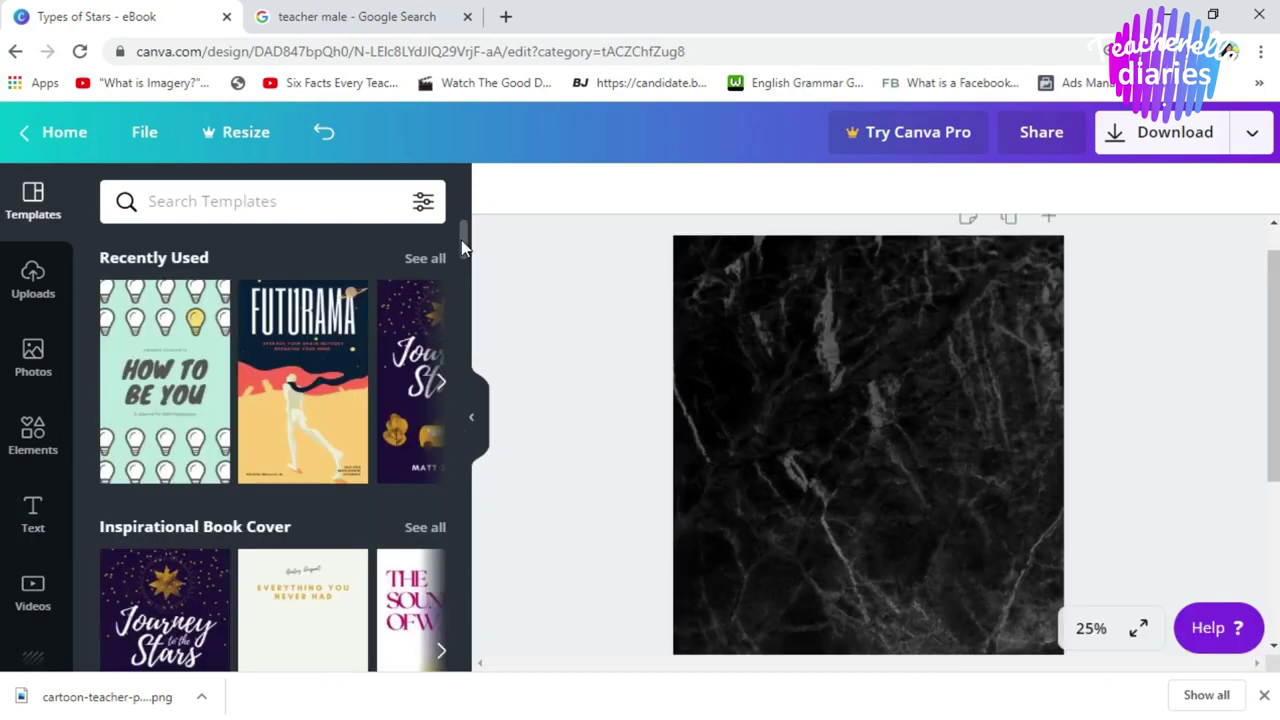
Step: Browse the Creative and Childrens Book Cover template rows
{"action": "left_click_drag", "start_coordinate": [461, 240], "coordinate": [446, 350]}
{"action": "left_click", "coordinate": [444, 348]}
{"action": "left_click", "coordinate": [444, 348]}
{"action": "left_click", "coordinate": [447, 347]}
{"action": "scroll", "coordinate": [463, 340], "scroll_direction": "down", "scroll_amount": 1}
{"action": "left_click", "coordinate": [439, 300]}
{"action": "left_click_drag", "start_coordinate": [466, 344], "coordinate": [466, 432]}
{"action": "left_click", "coordinate": [441, 456]}
{"action": "left_click", "coordinate": [441, 456]}
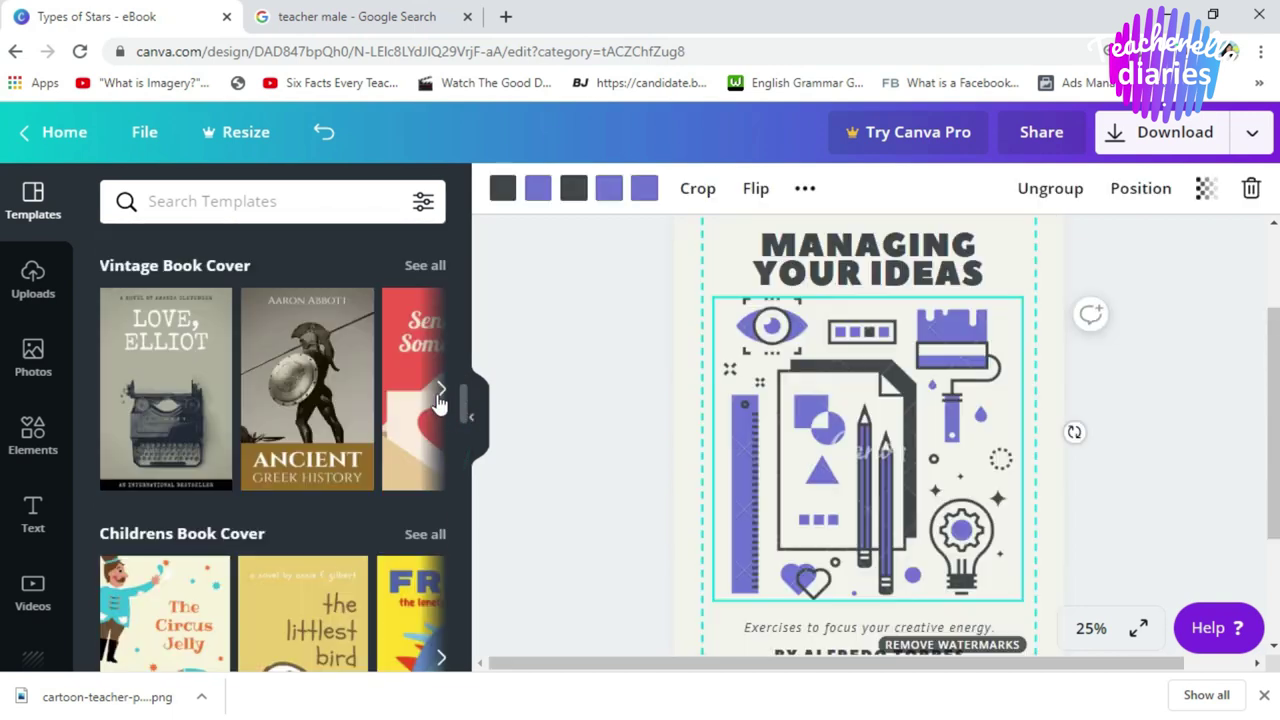
Step: Apply the red 'Sending Some Love' template from the Vintage Book Cover row
{"action": "left_click", "coordinate": [445, 400]}
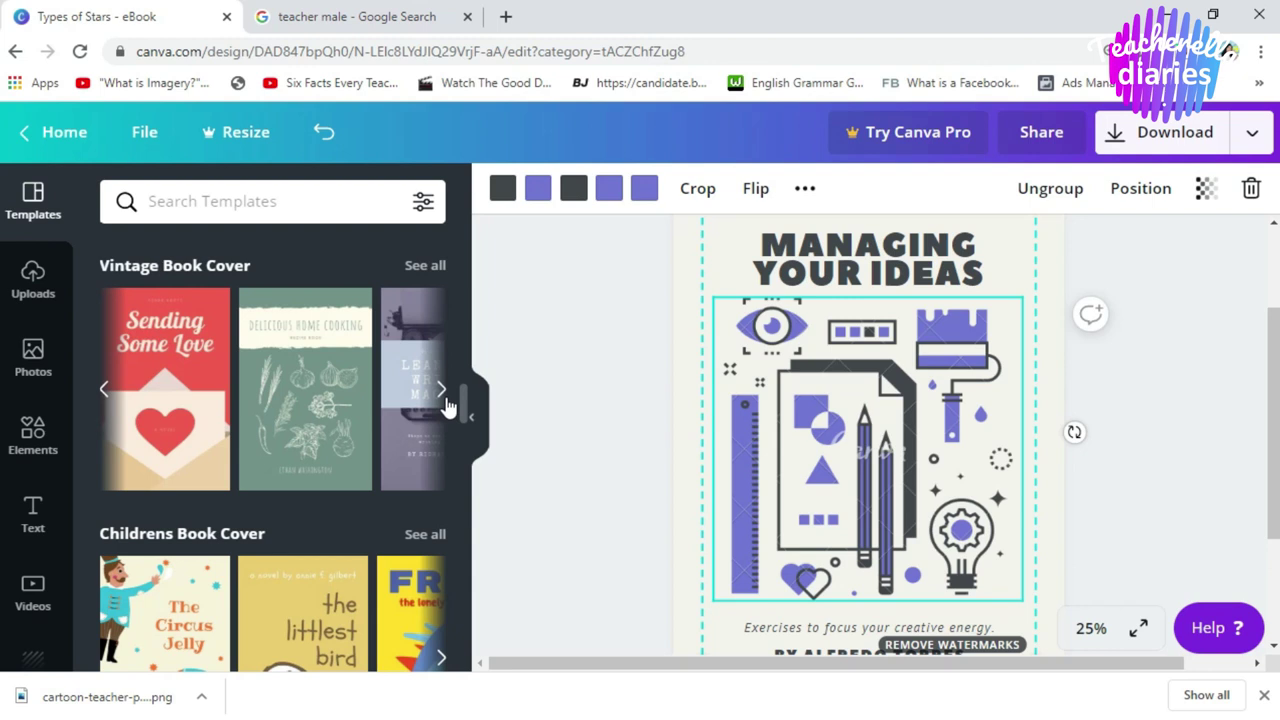
{"action": "left_click", "coordinate": [445, 402]}
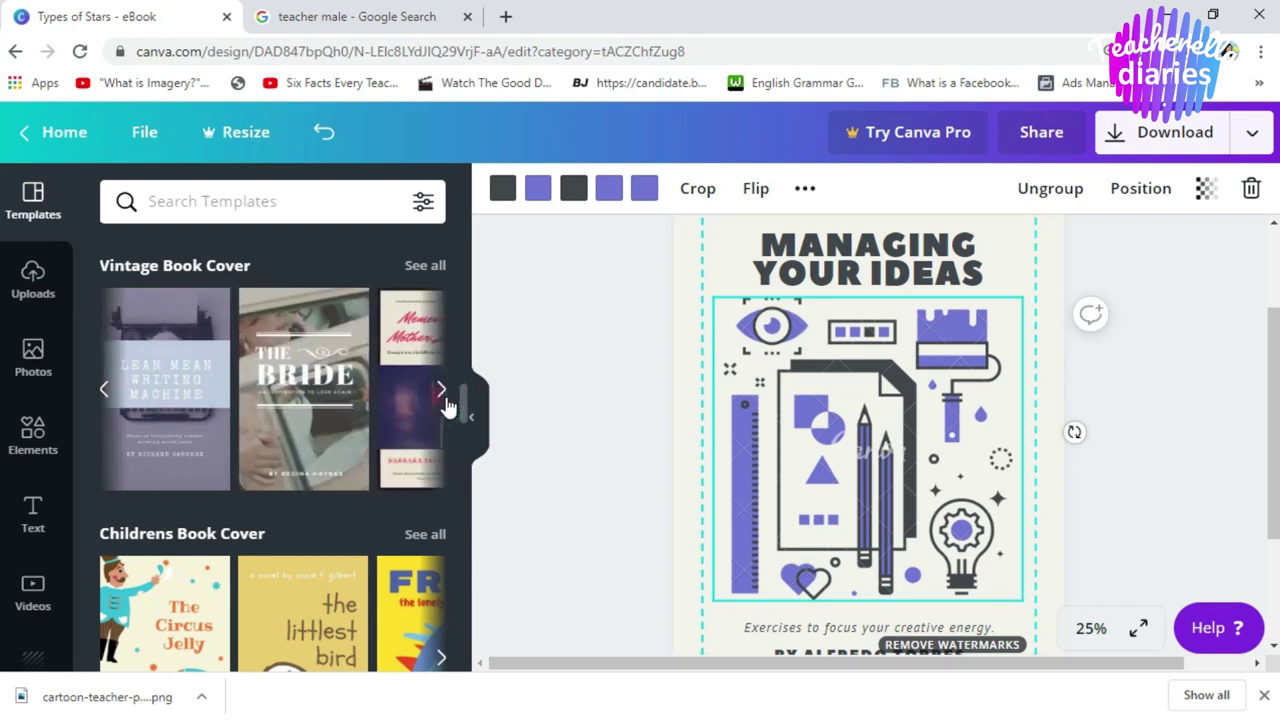
{"action": "left_click", "coordinate": [113, 411]}
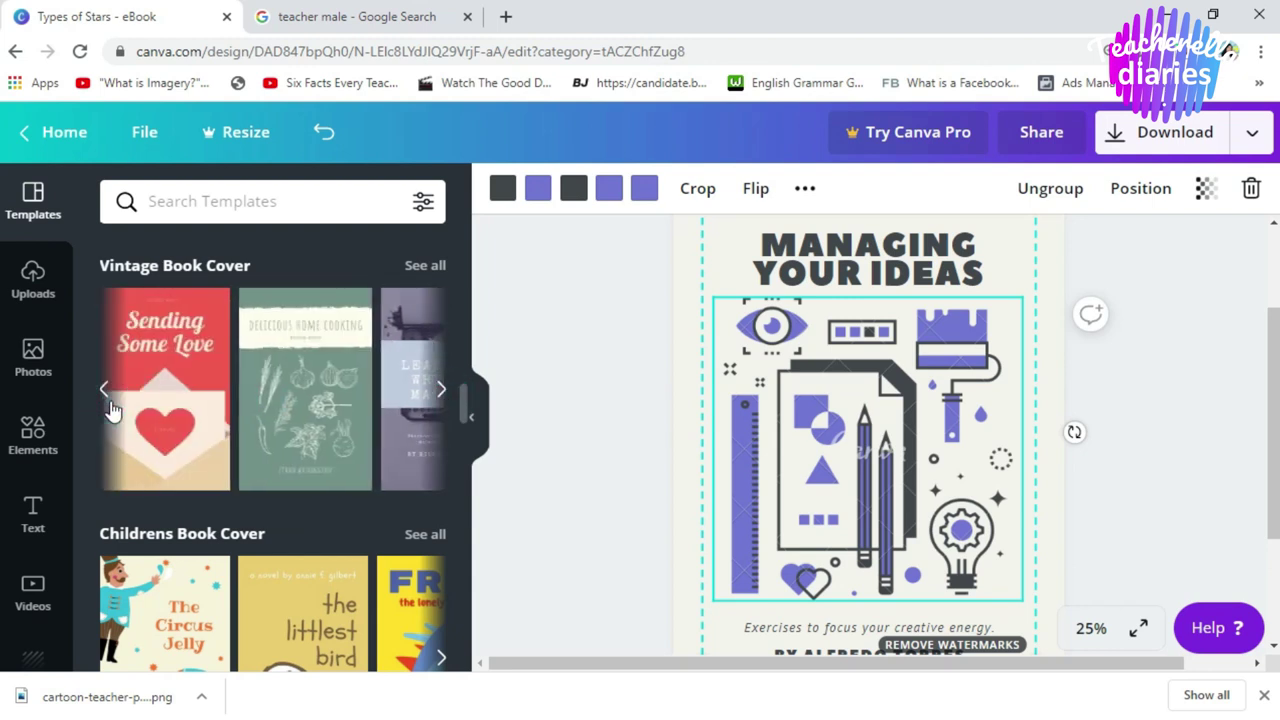
{"action": "left_click", "coordinate": [203, 360]}
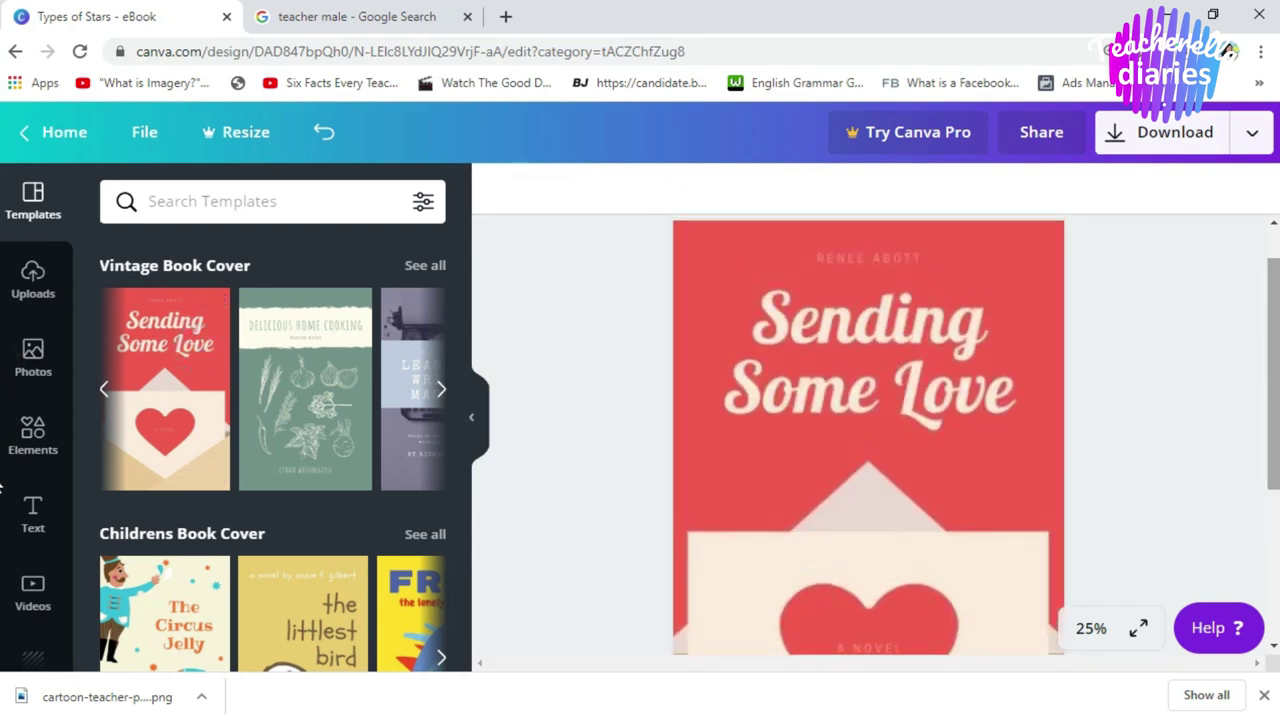
Step: Replace the 'Sending Some Love' title text with 'Basics of English'
{"action": "scroll", "coordinate": [1275, 424], "scroll_direction": "down", "scroll_amount": 3}
{"action": "scroll", "coordinate": [1275, 370], "scroll_direction": "up", "scroll_amount": 3}
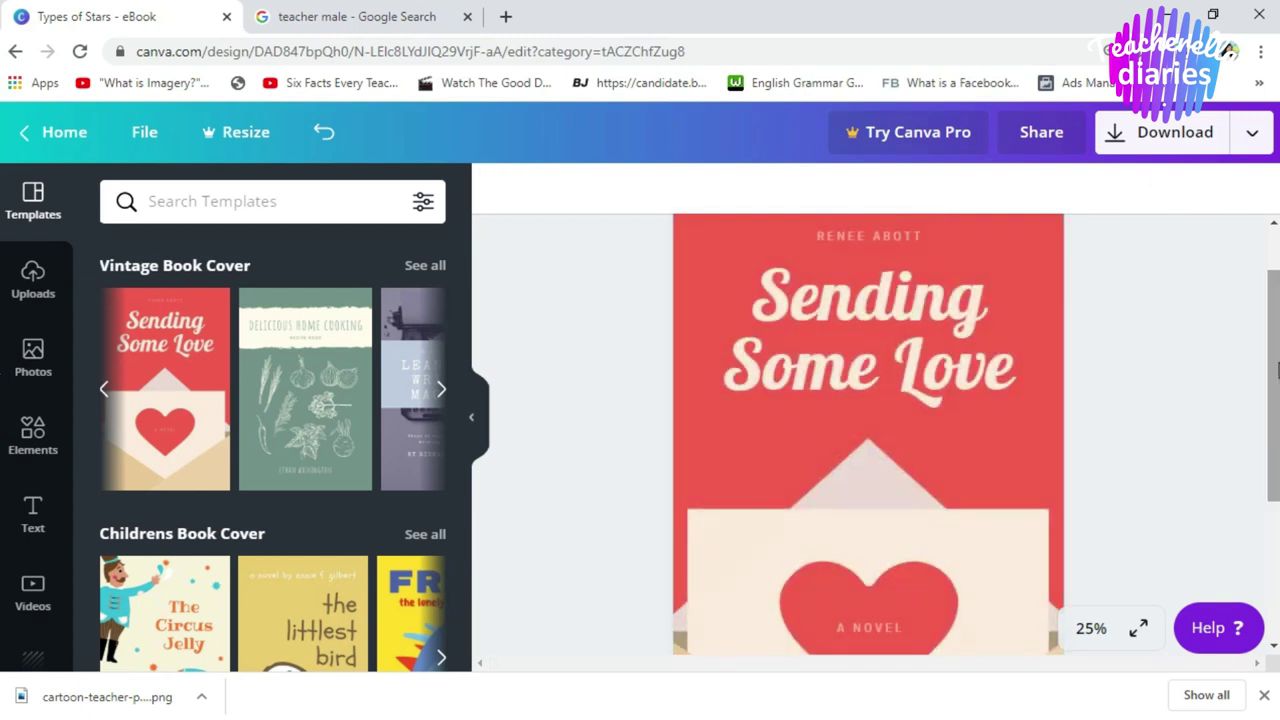
{"action": "mouse_move", "coordinate": [1277, 370]}
{"action": "left_mouse_down"}
{"action": "mouse_move", "coordinate": [1277, 354]}
{"action": "mouse_move", "coordinate": [1277, 387]}
{"action": "mouse_move", "coordinate": [1277, 360]}
{"action": "left_mouse_up"}
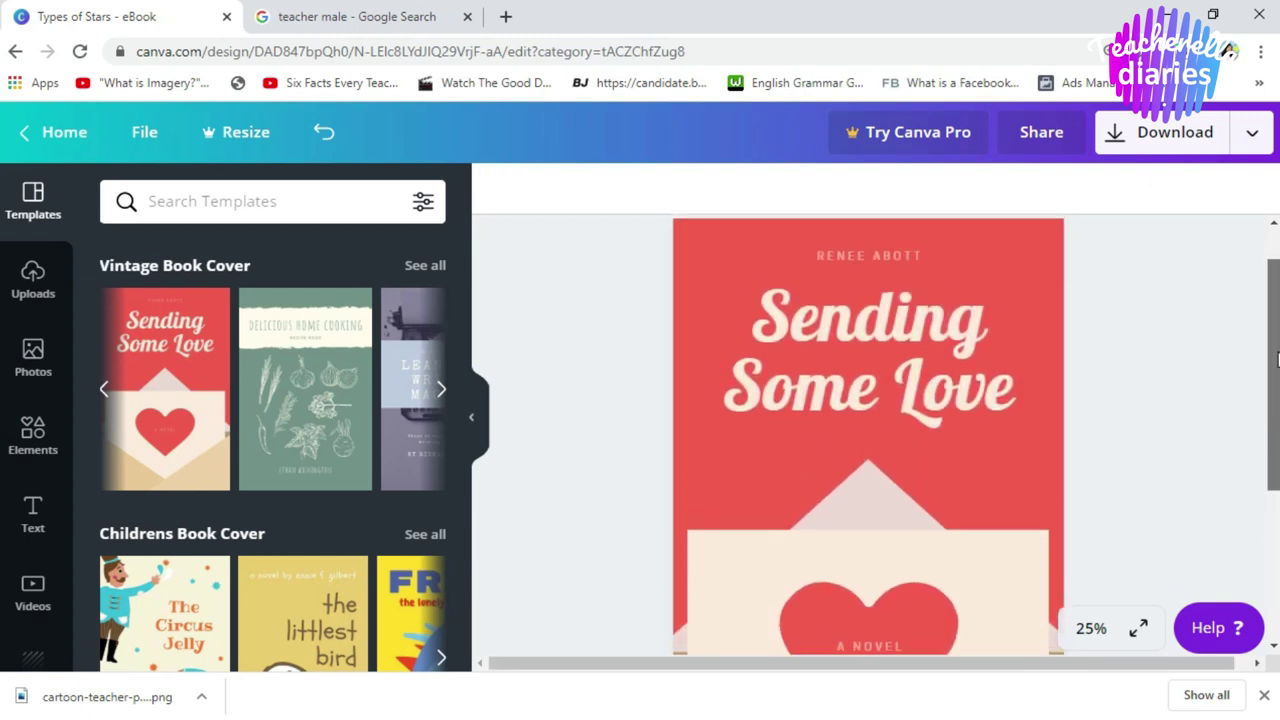
{"action": "left_click", "coordinate": [834, 385]}
{"action": "left_click", "coordinate": [834, 381]}
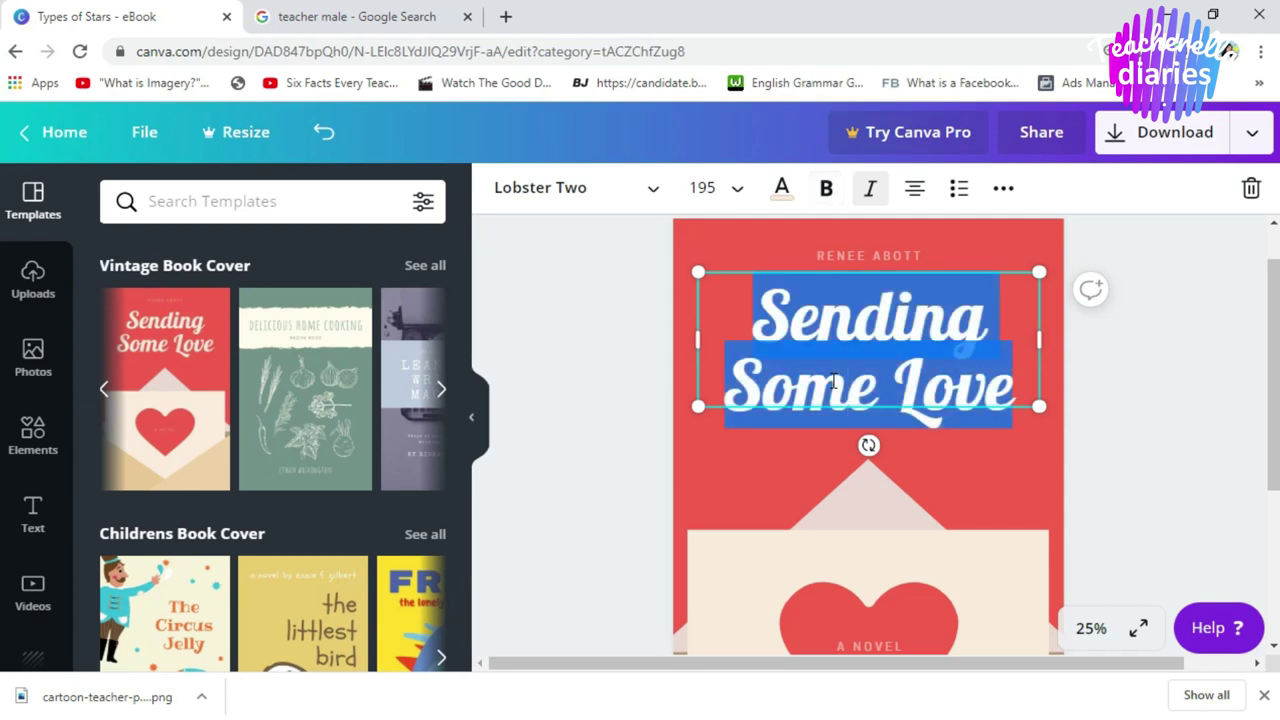
{"action": "key", "text": "BackSpace"}
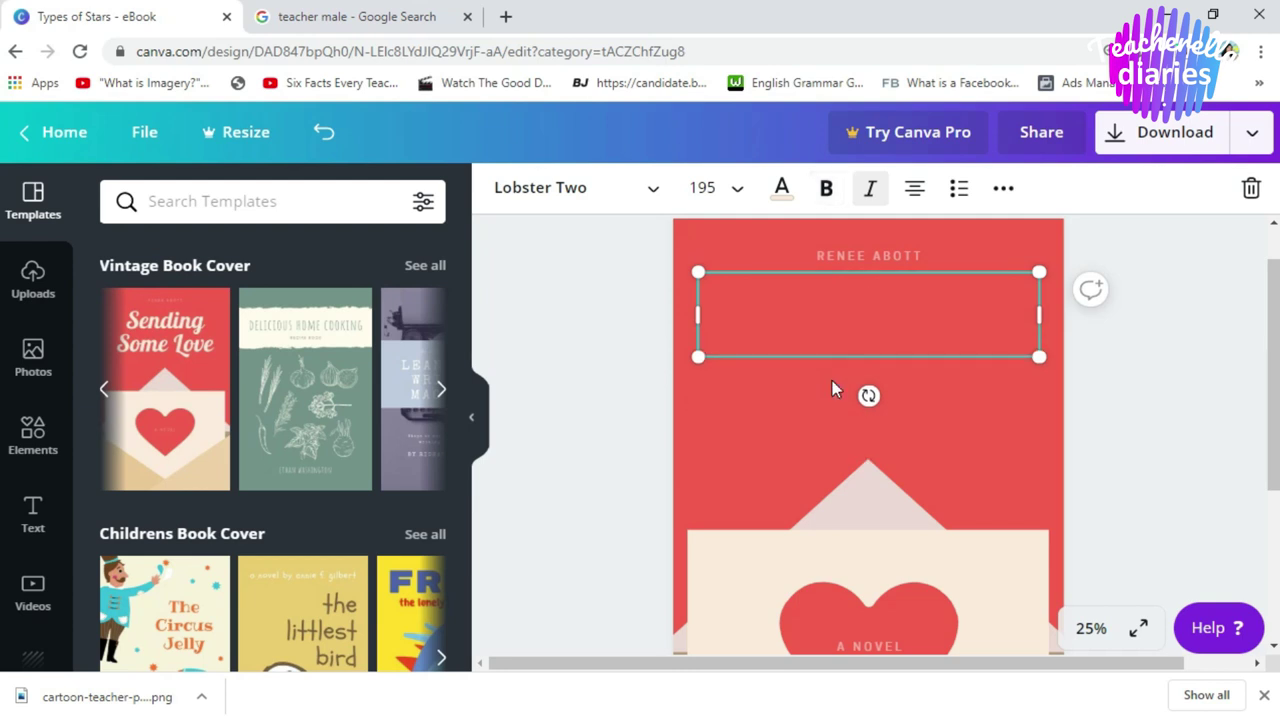
{"action": "type", "text": "bas"}
{"action": "key", "text": "BackSpace"}
{"action": "key", "text": "BackSpace"}
{"action": "key", "text": "BackSpace"}
{"action": "type", "text": "Basics"}
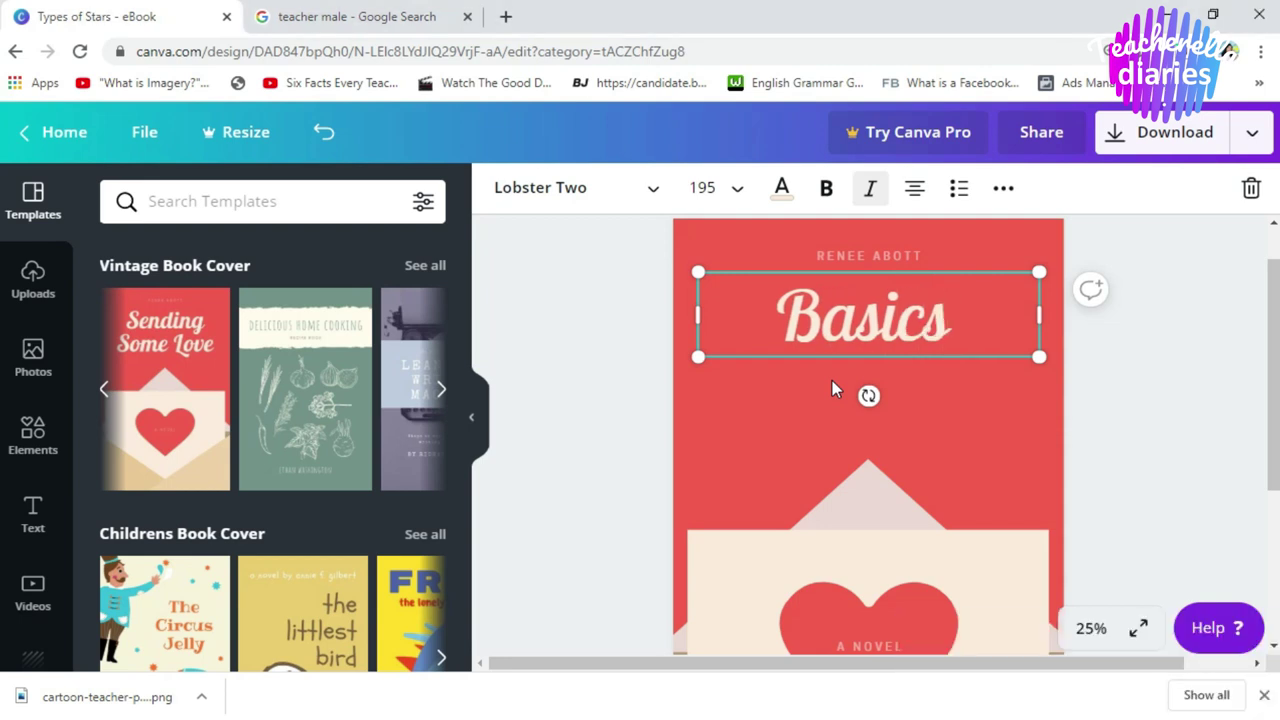
{"action": "type", "text": " of English"}
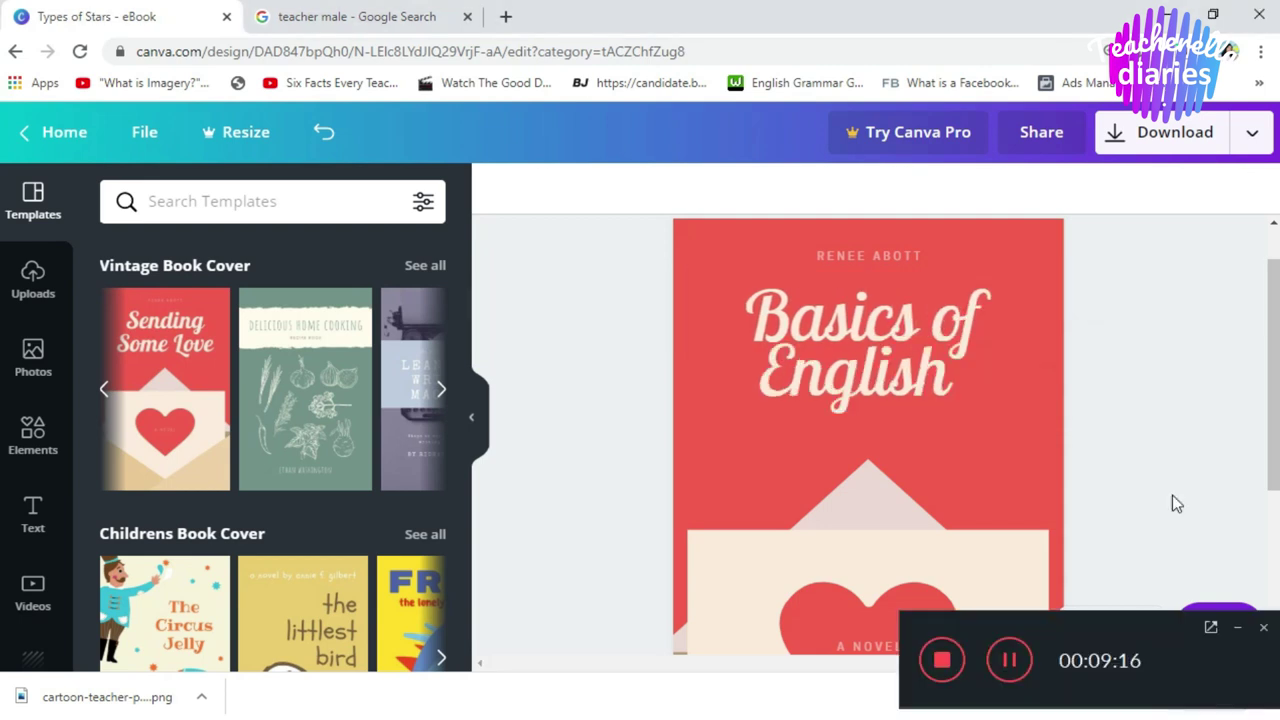
{"action": "left_click", "coordinate": [1052, 477]}
Step: Check the 'Basics of' and 'English' title lines, then select the envelope illustration
{"action": "left_click", "coordinate": [994, 381]}
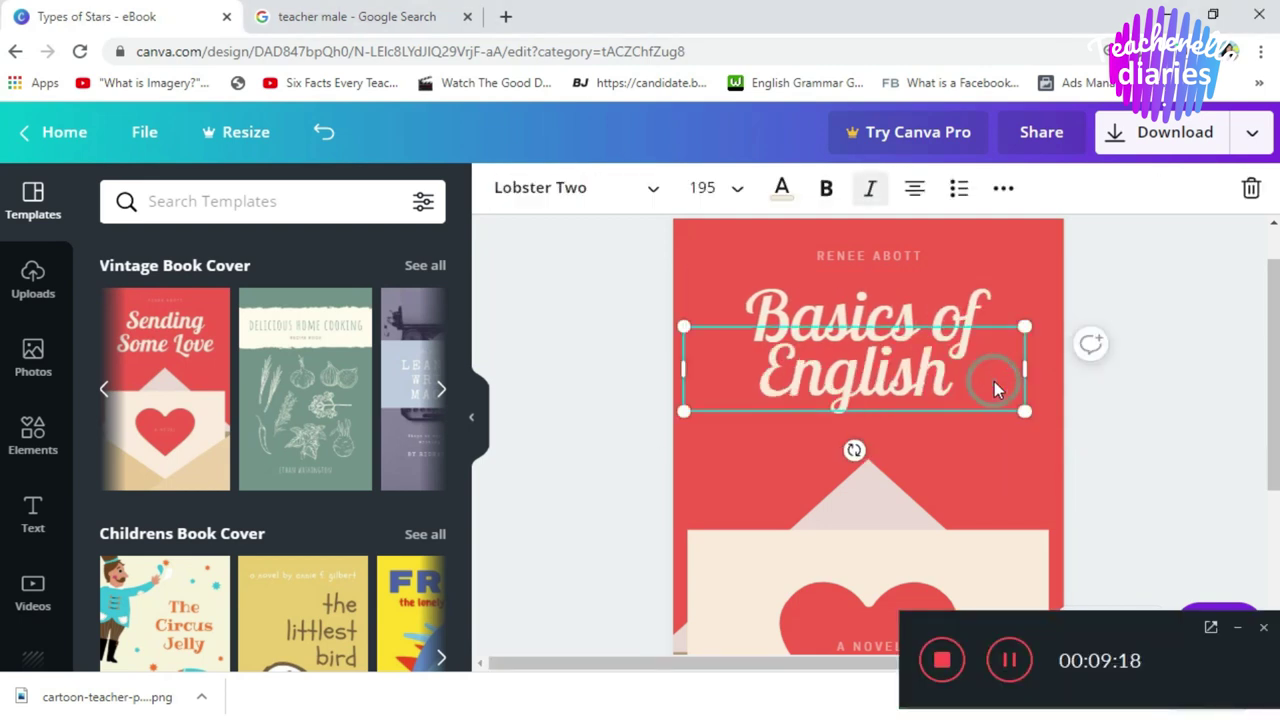
{"action": "left_click", "coordinate": [930, 318]}
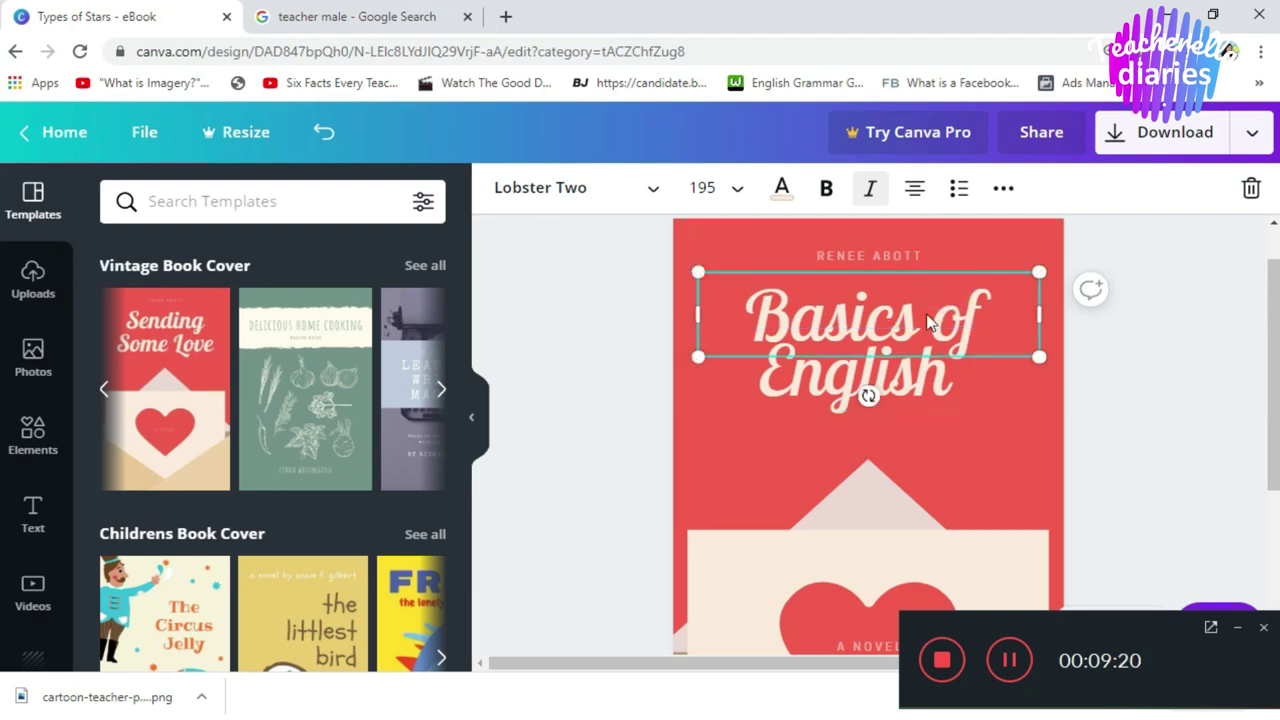
{"action": "left_click", "coordinate": [914, 410]}
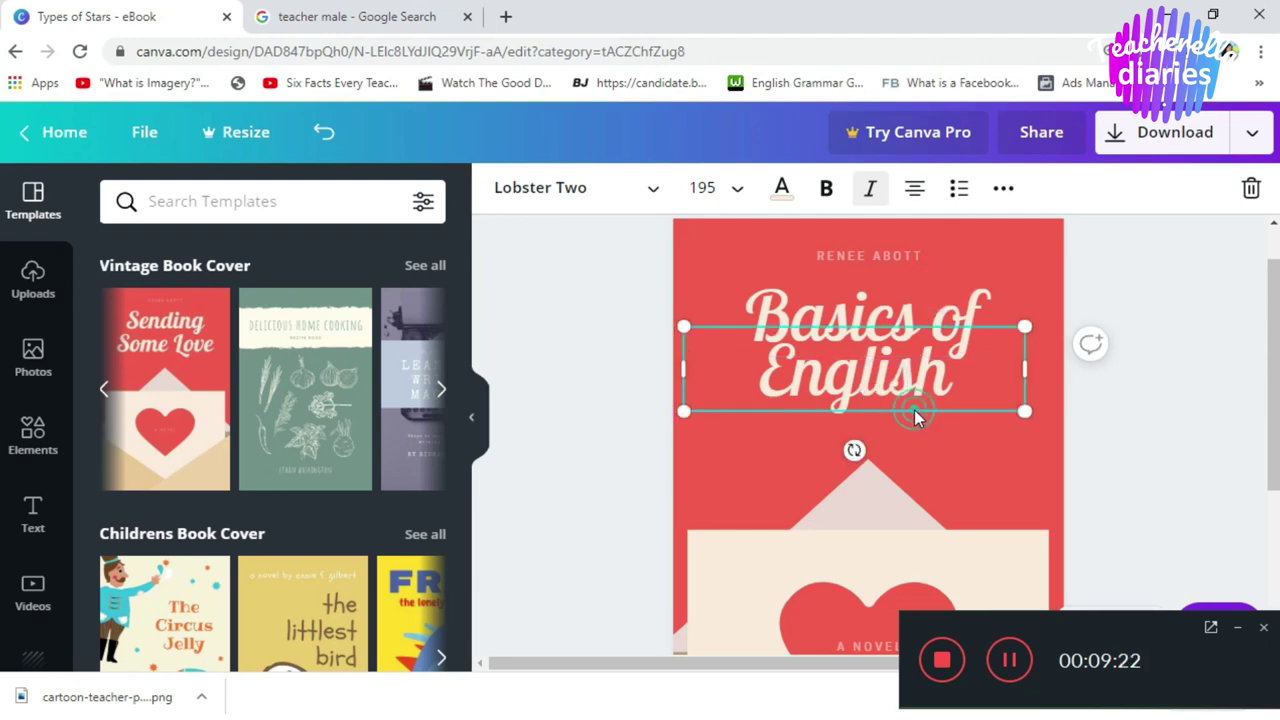
{"action": "left_click", "coordinate": [1006, 474]}
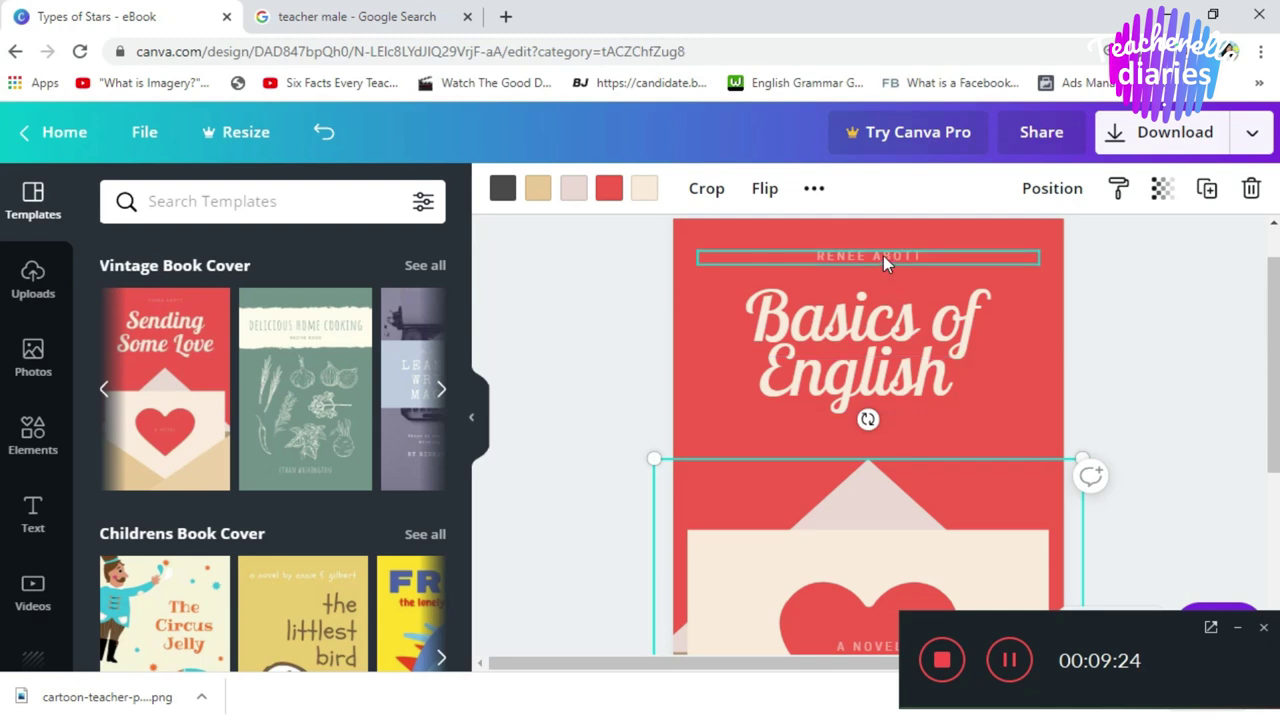
{"action": "left_click", "coordinate": [981, 411]}
{"action": "left_click", "coordinate": [1268, 430]}
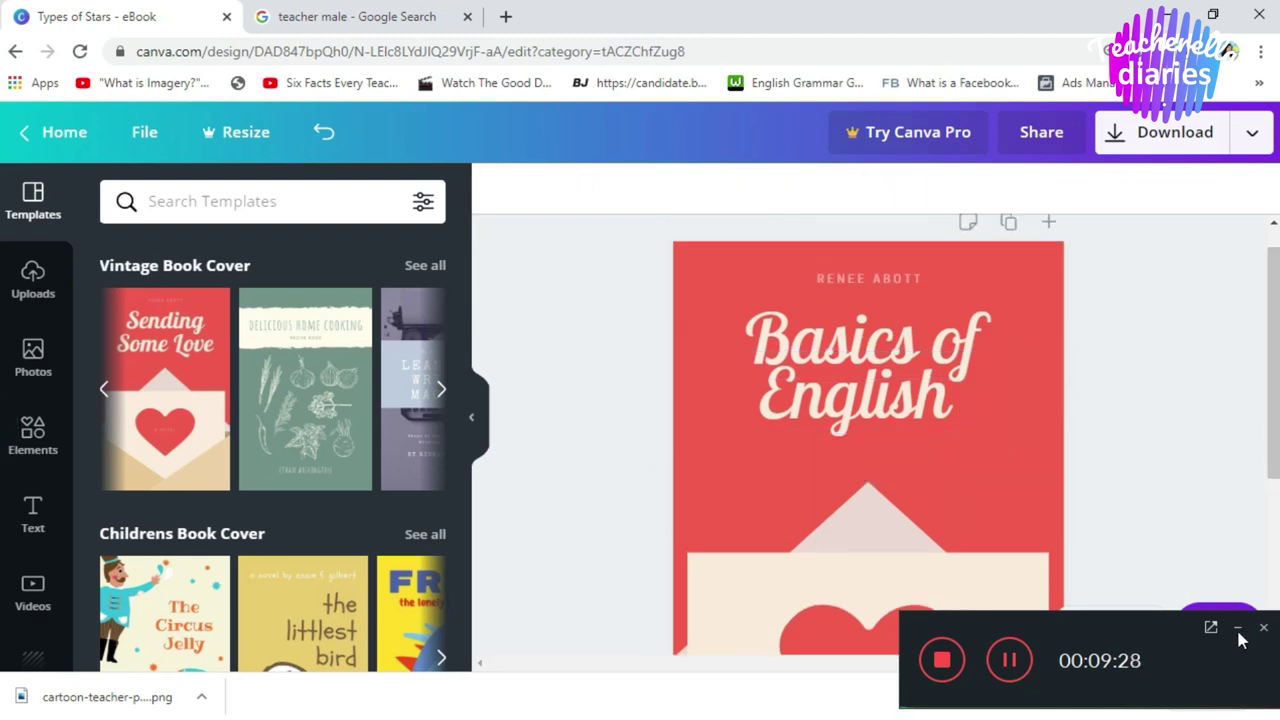
{"action": "scroll", "coordinate": [922, 335], "scroll_direction": "down", "scroll_amount": 3}
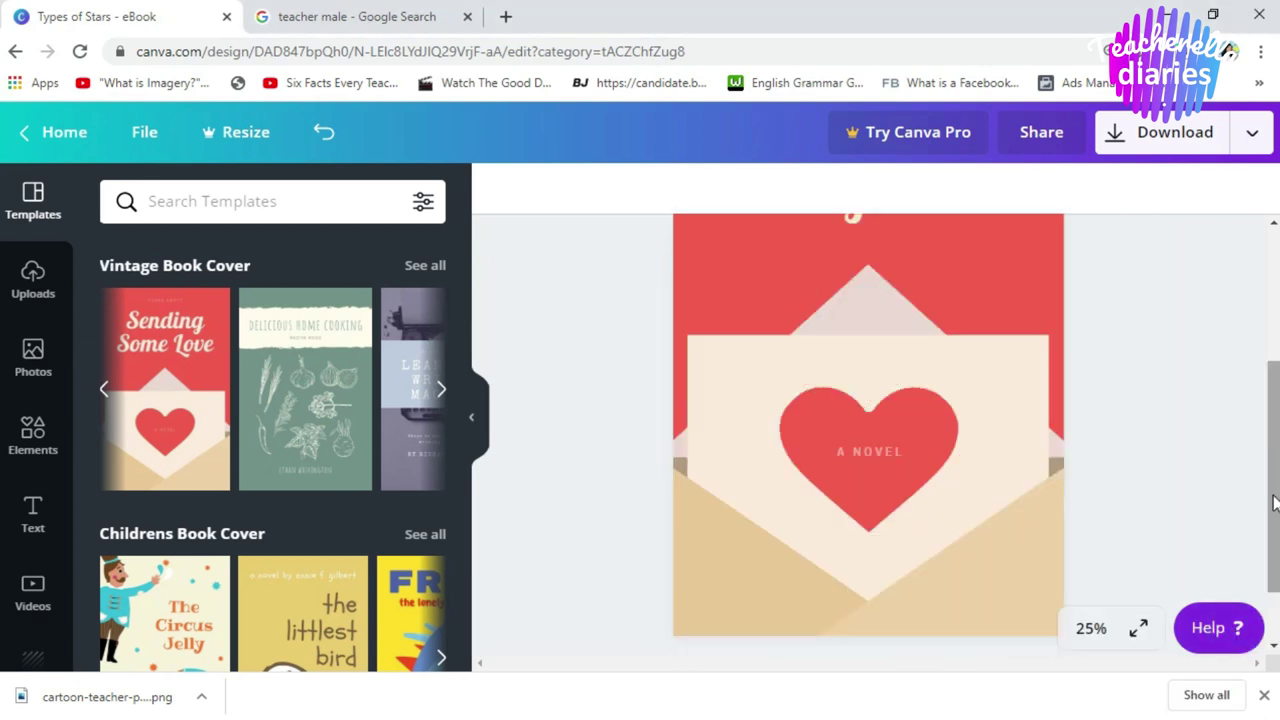
{"action": "left_click", "coordinate": [772, 405]}
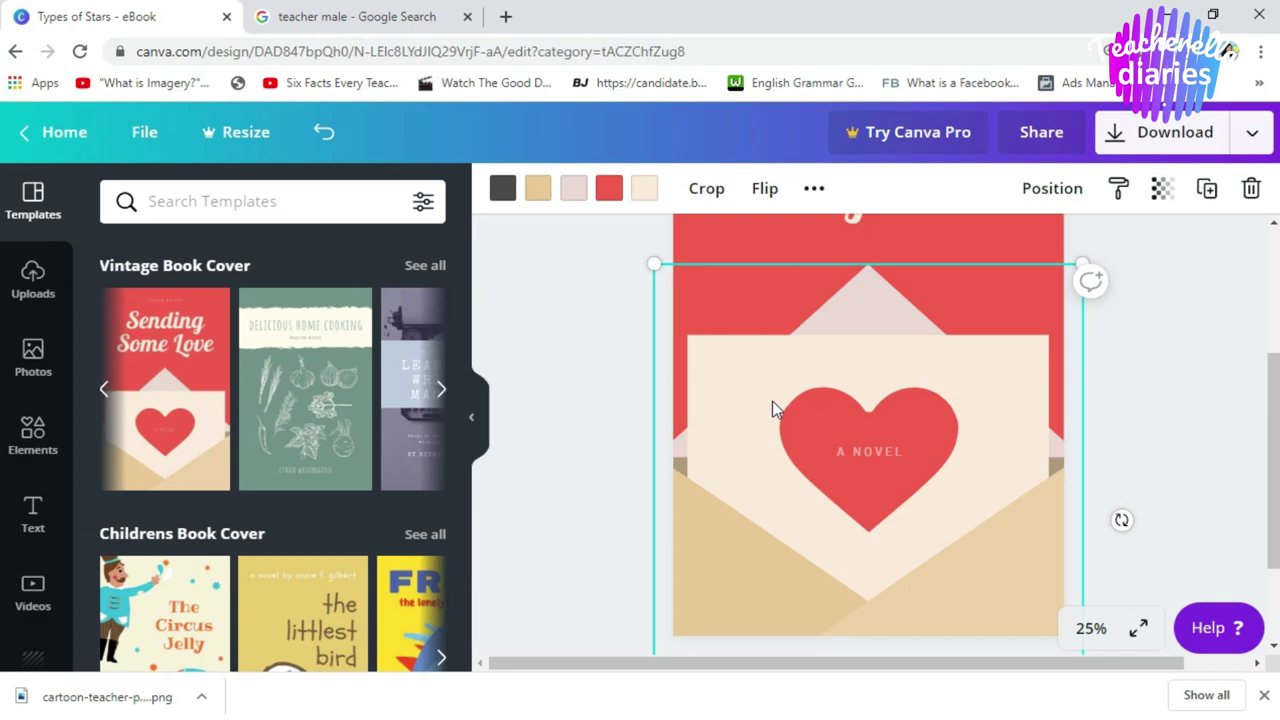
Step: Delete the envelope illustration and search Elements for 'board' graphics
{"action": "key", "text": "Delete"}
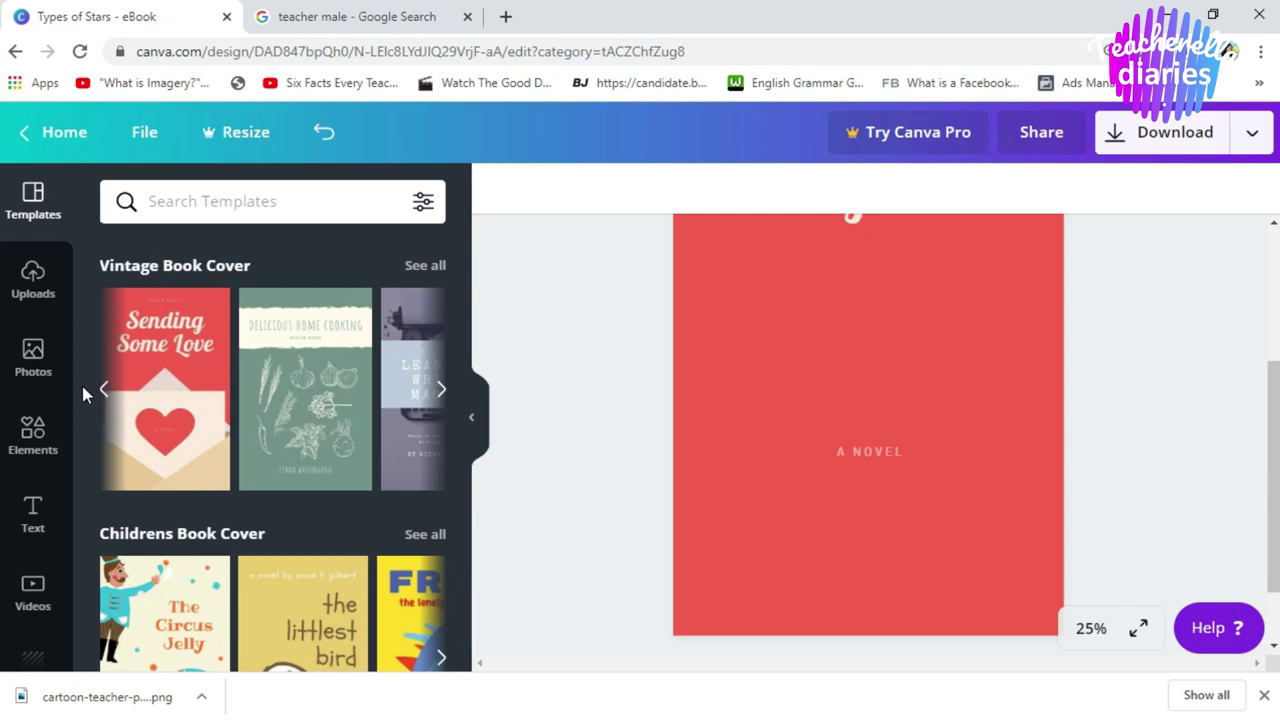
{"action": "left_click", "coordinate": [33, 430]}
{"action": "left_click", "coordinate": [282, 205]}
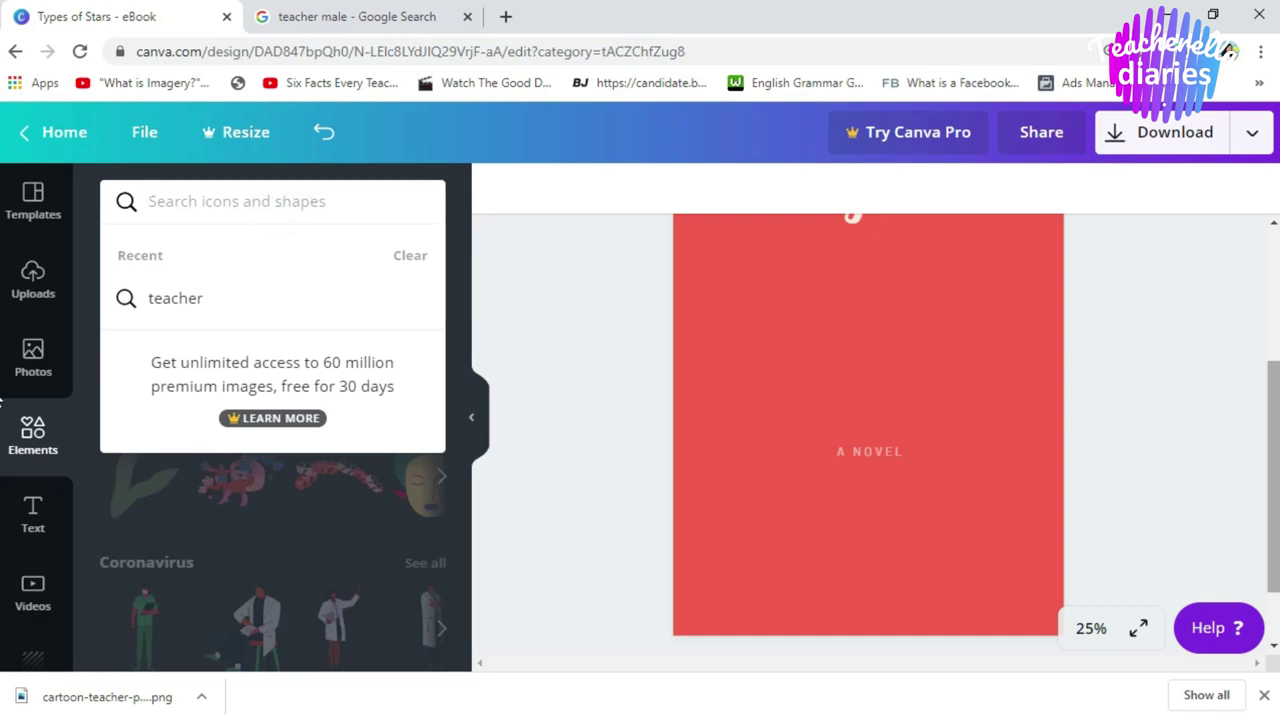
{"action": "left_click", "coordinate": [366, 162]}
{"action": "left_click", "coordinate": [300, 215]}
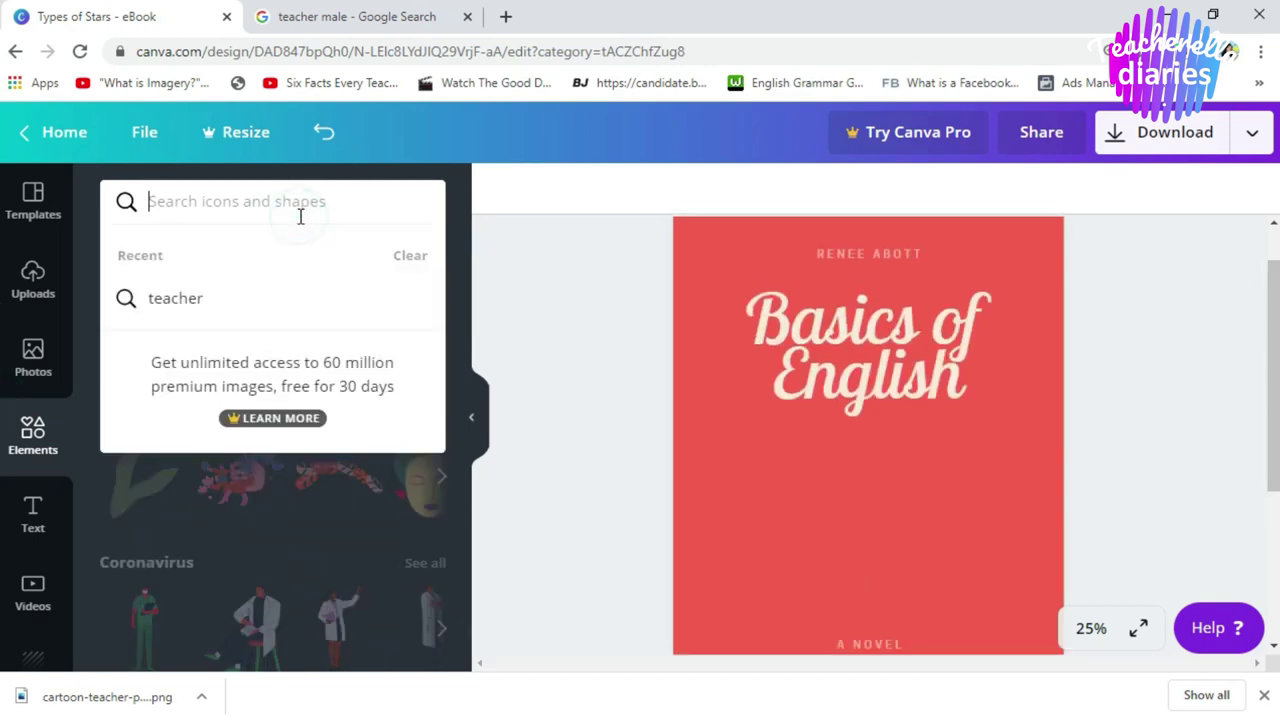
{"action": "type", "text": "board"}
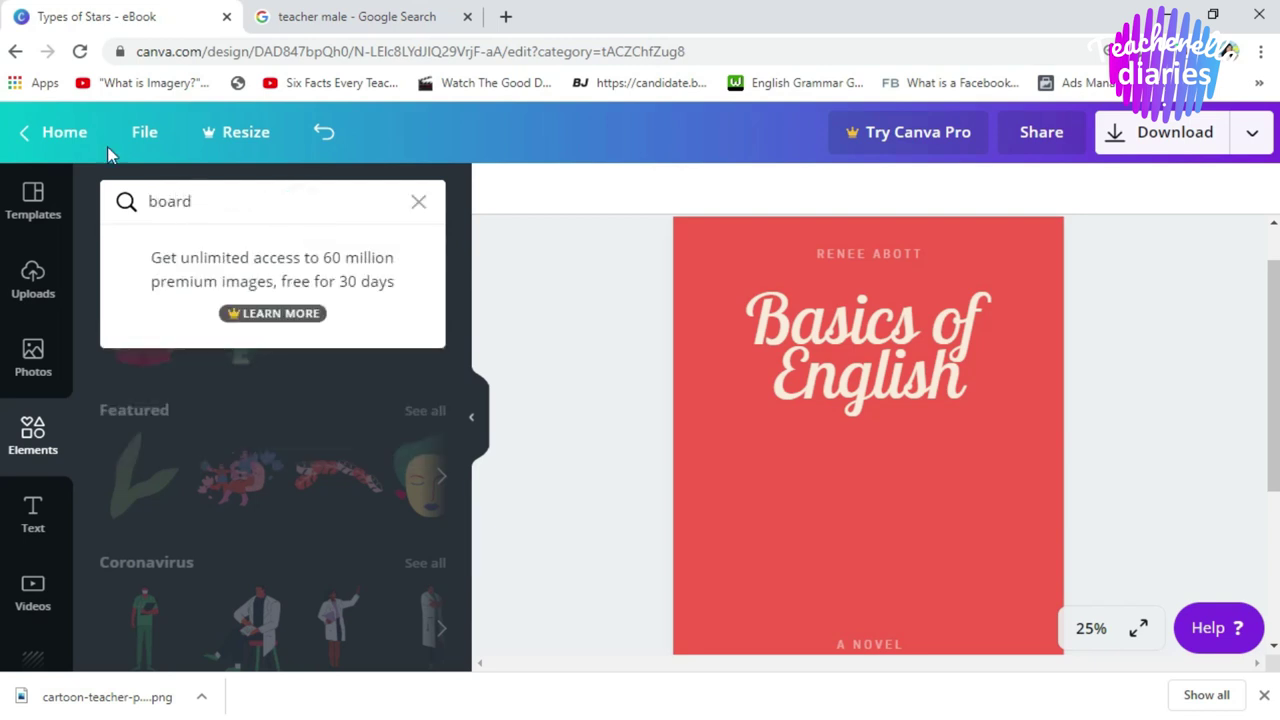
{"action": "key", "text": "Return"}
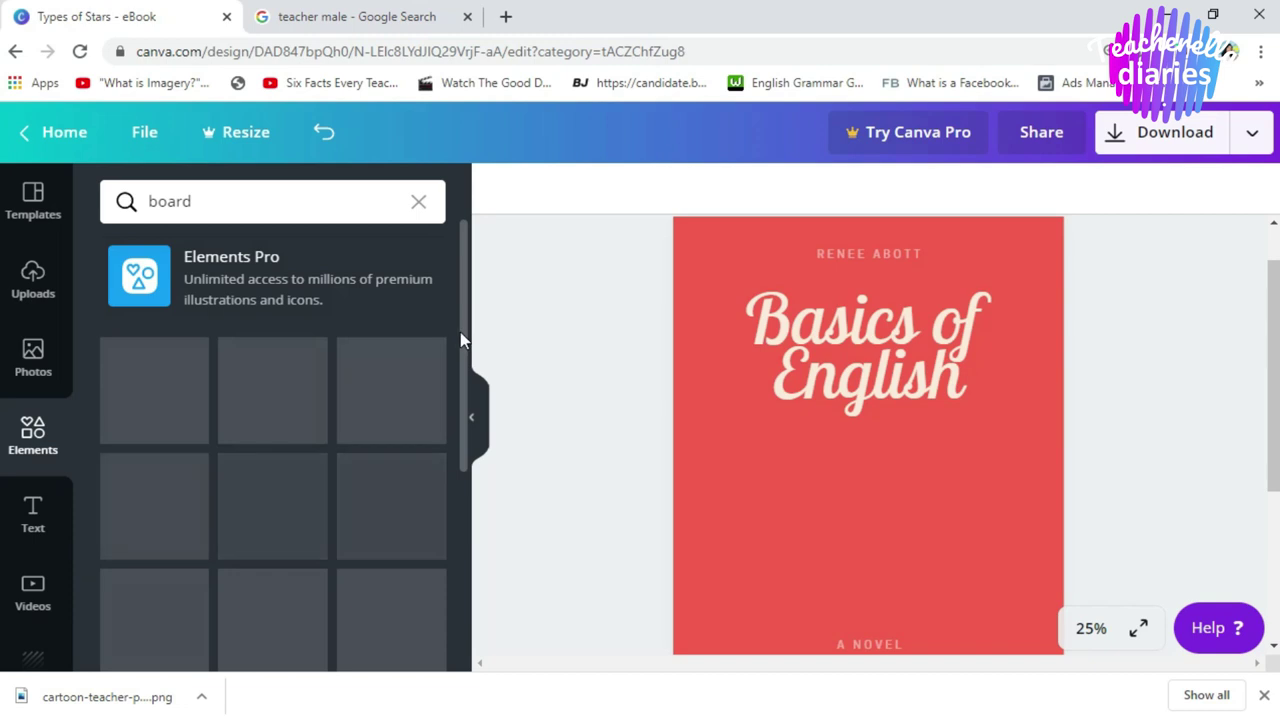
{"action": "left_click_drag", "start_coordinate": [466, 358], "coordinate": [473, 479]}
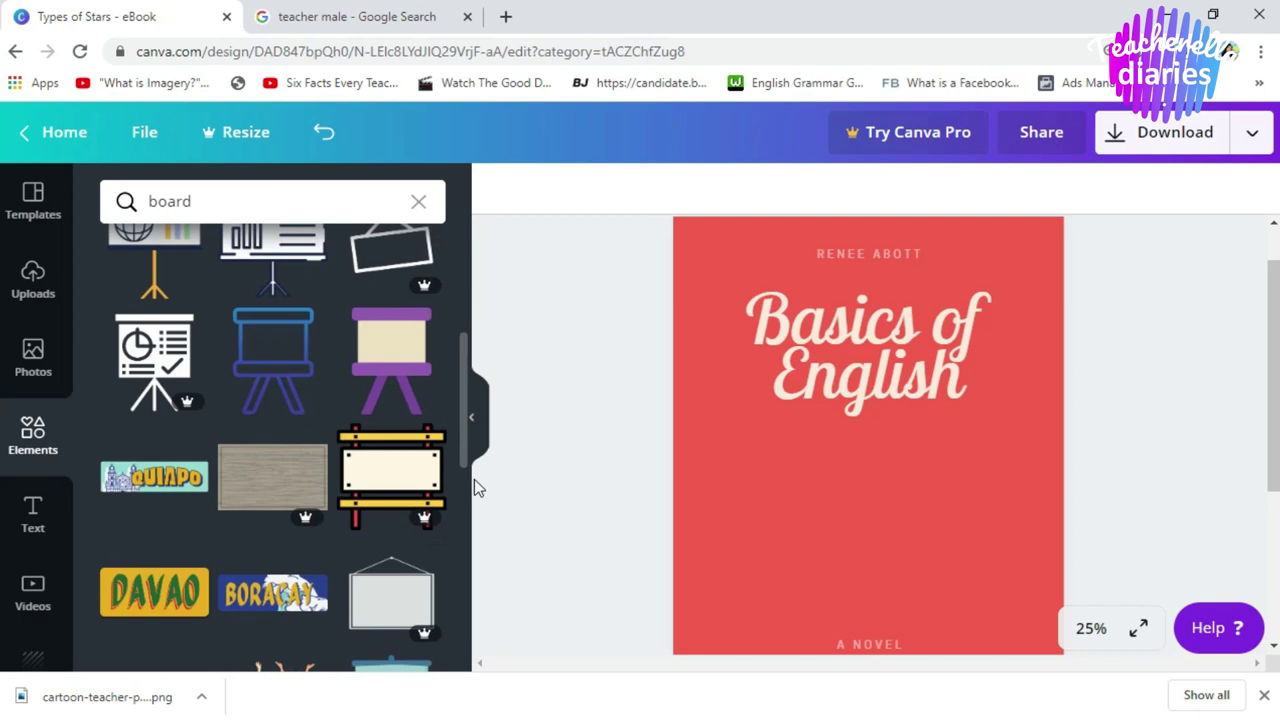
{"action": "left_click", "coordinate": [463, 425]}
Step: Add the blackboard graphic and enlarge it, trying then undoing a white frame outline
{"action": "left_click", "coordinate": [128, 494]}
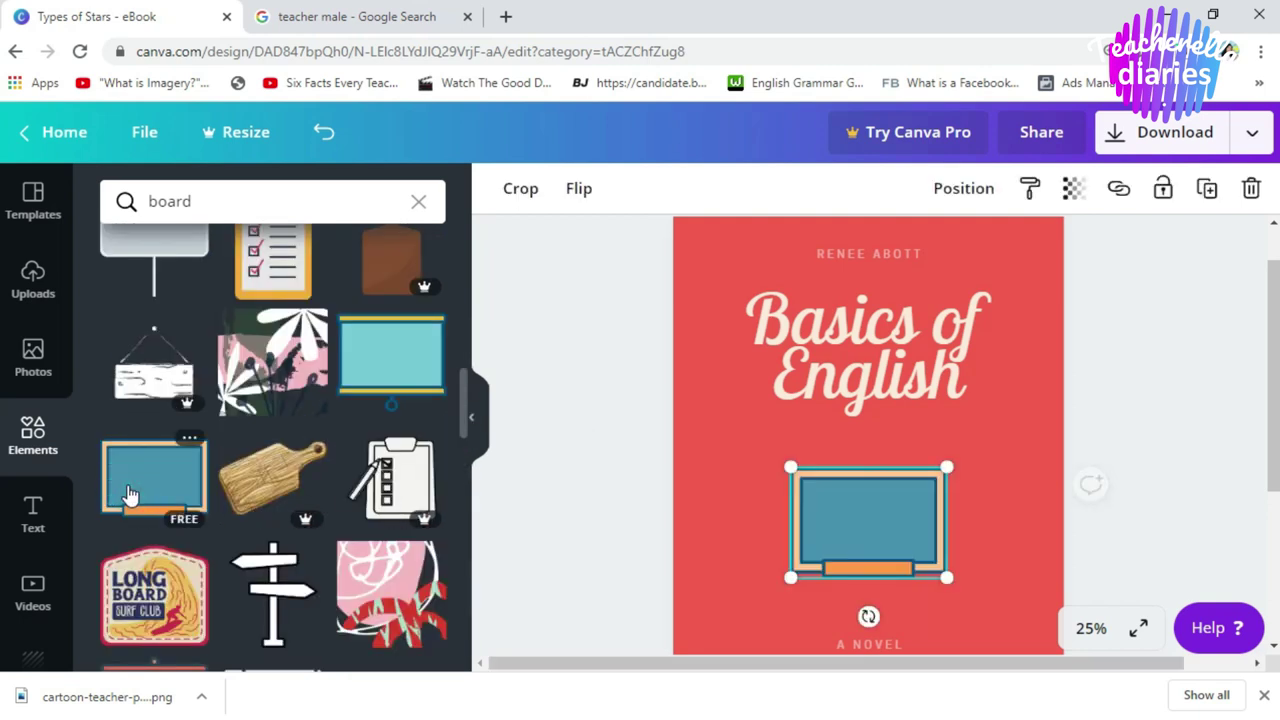
{"action": "left_click_drag", "start_coordinate": [876, 512], "coordinate": [811, 387]}
{"action": "left_click_drag", "start_coordinate": [899, 462], "coordinate": [1035, 556]}
{"action": "left_click_drag", "start_coordinate": [943, 494], "coordinate": [937, 524]}
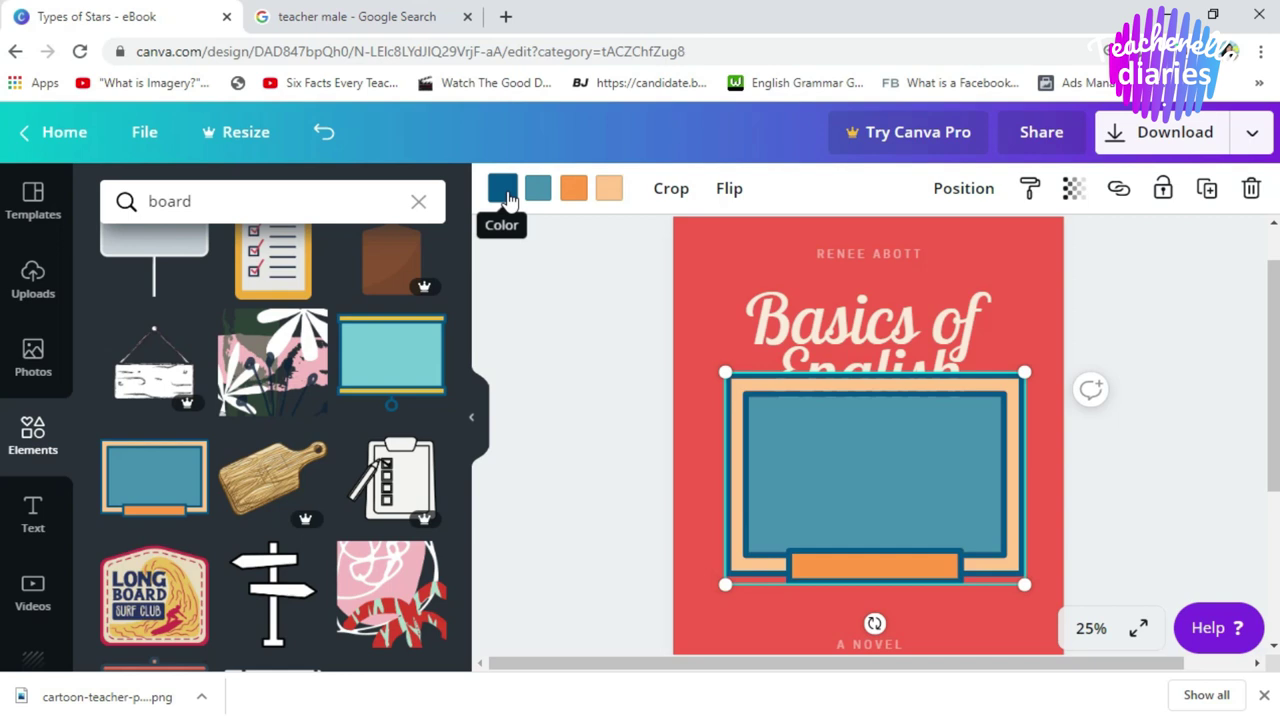
{"action": "left_click", "coordinate": [505, 194]}
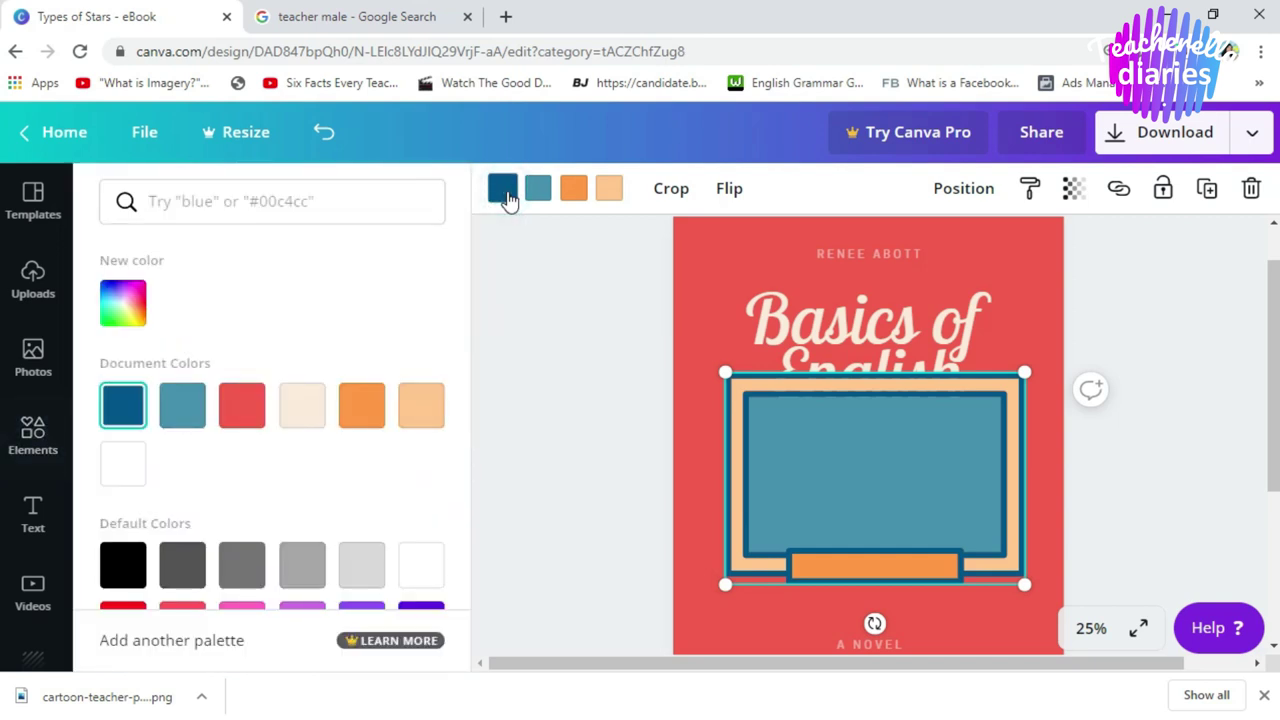
{"action": "left_click", "coordinate": [430, 577]}
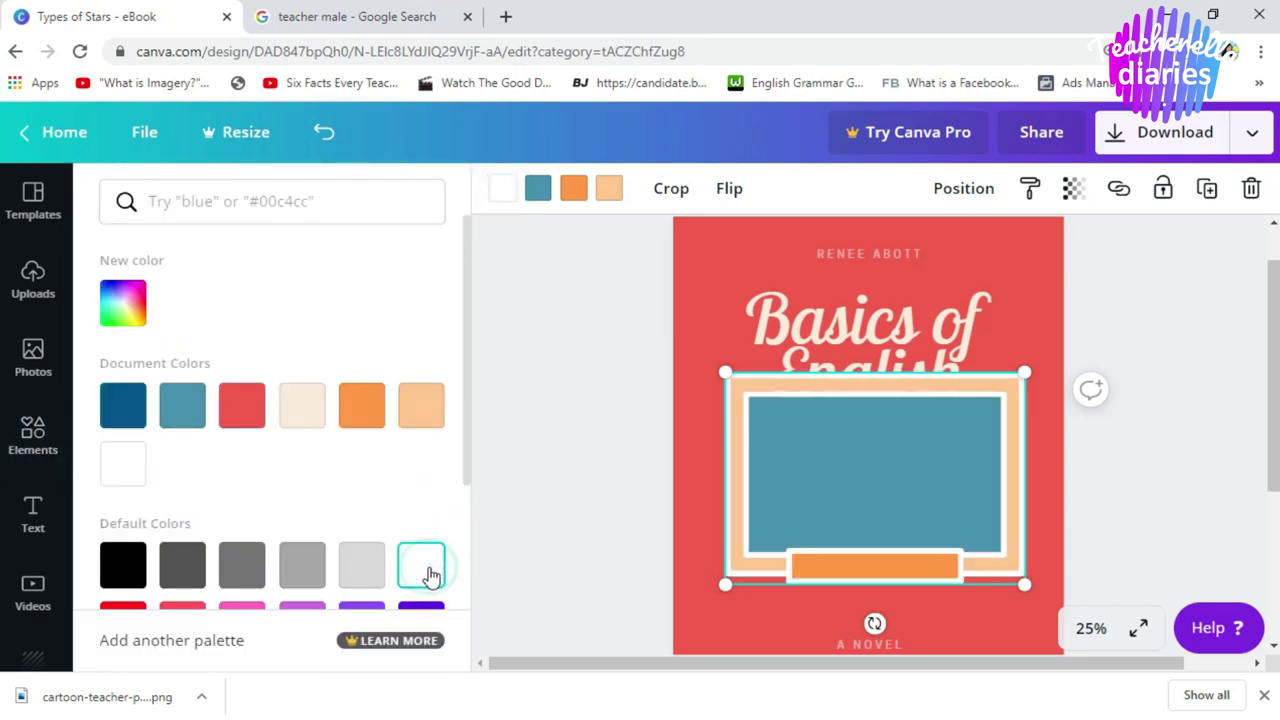
{"action": "key", "text": "ctrl+z"}
{"action": "key", "text": "ctrl+z"}
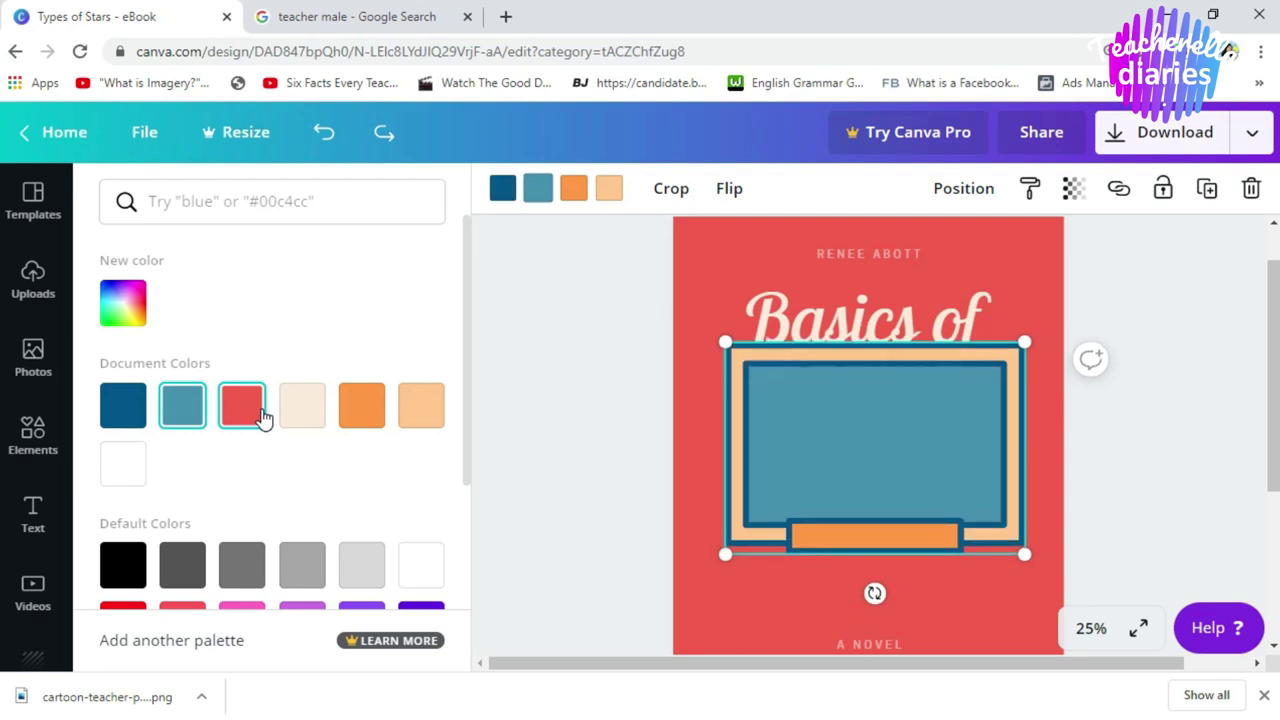
{"action": "left_click", "coordinate": [608, 316]}
Step: Resize the blackboard to cover the title and send it backward behind the text
{"action": "left_click_drag", "start_coordinate": [855, 441], "coordinate": [855, 490]}
{"action": "left_click_drag", "start_coordinate": [1017, 396], "coordinate": [951, 443]}
{"action": "left_click_drag", "start_coordinate": [860, 480], "coordinate": [854, 337]}
{"action": "left_click_drag", "start_coordinate": [933, 433], "coordinate": [1016, 473]}
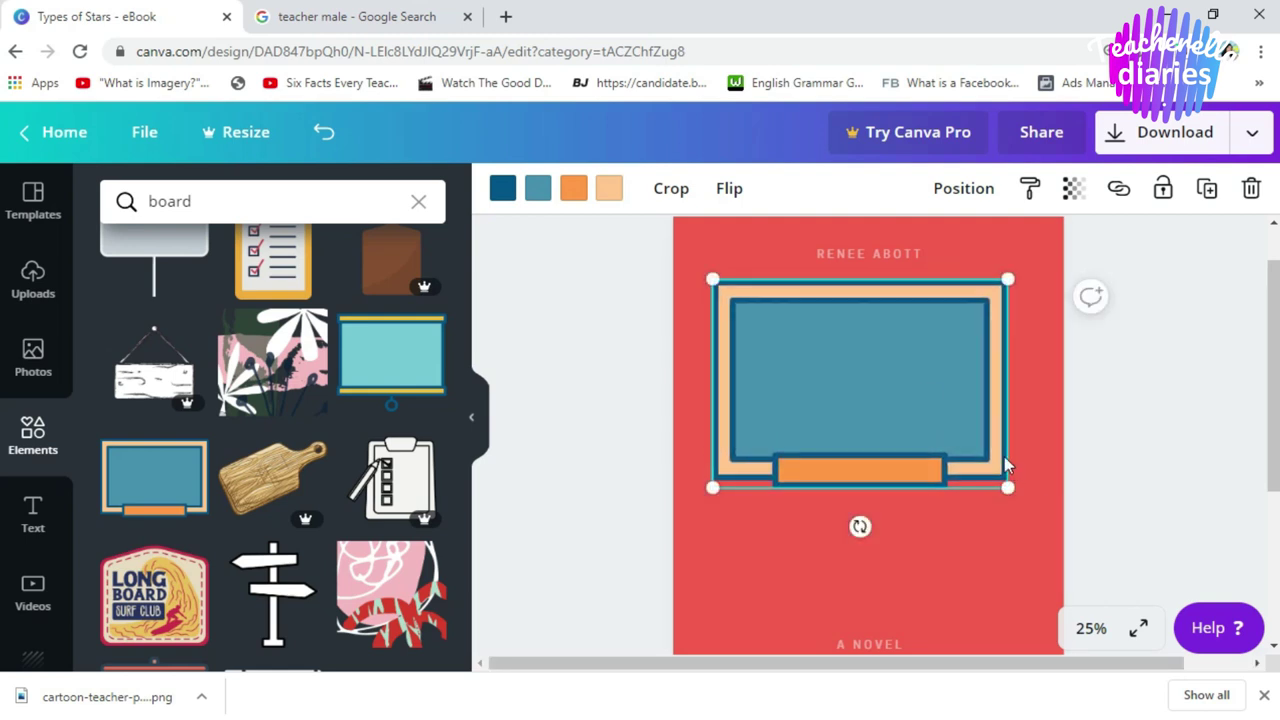
{"action": "left_click", "coordinate": [963, 195]}
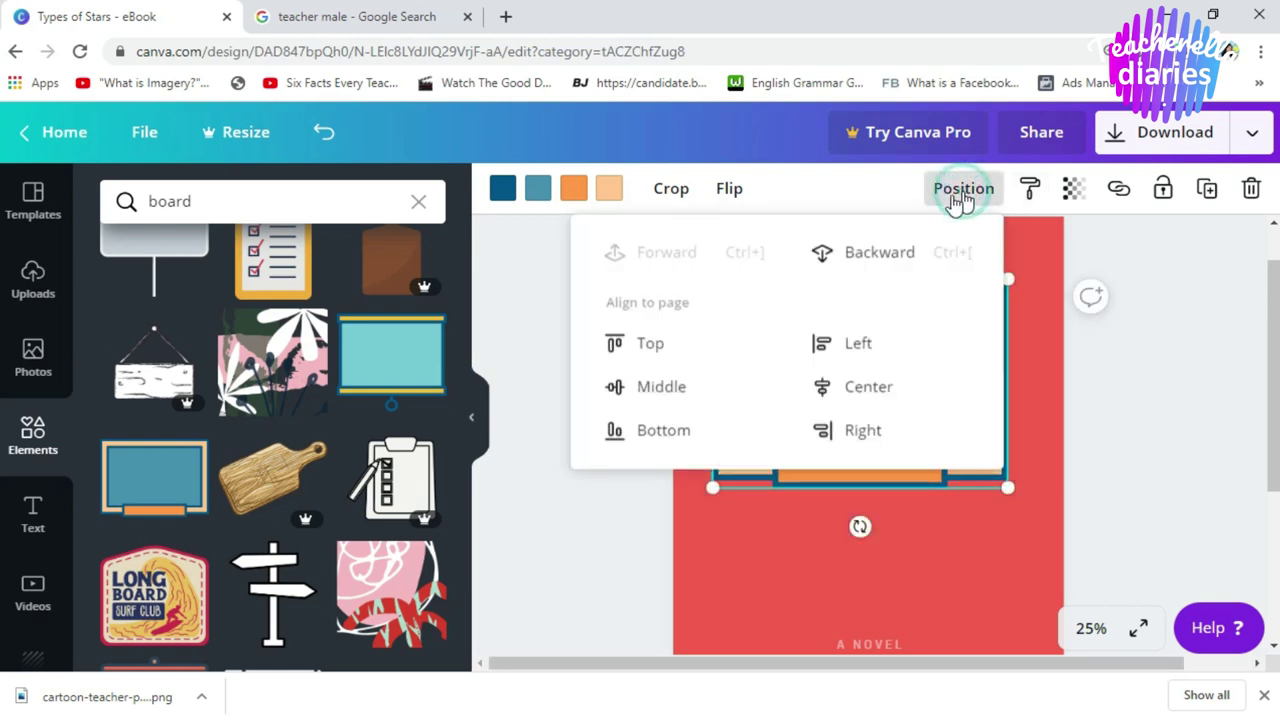
{"action": "left_click", "coordinate": [880, 255]}
{"action": "left_click", "coordinate": [960, 530]}
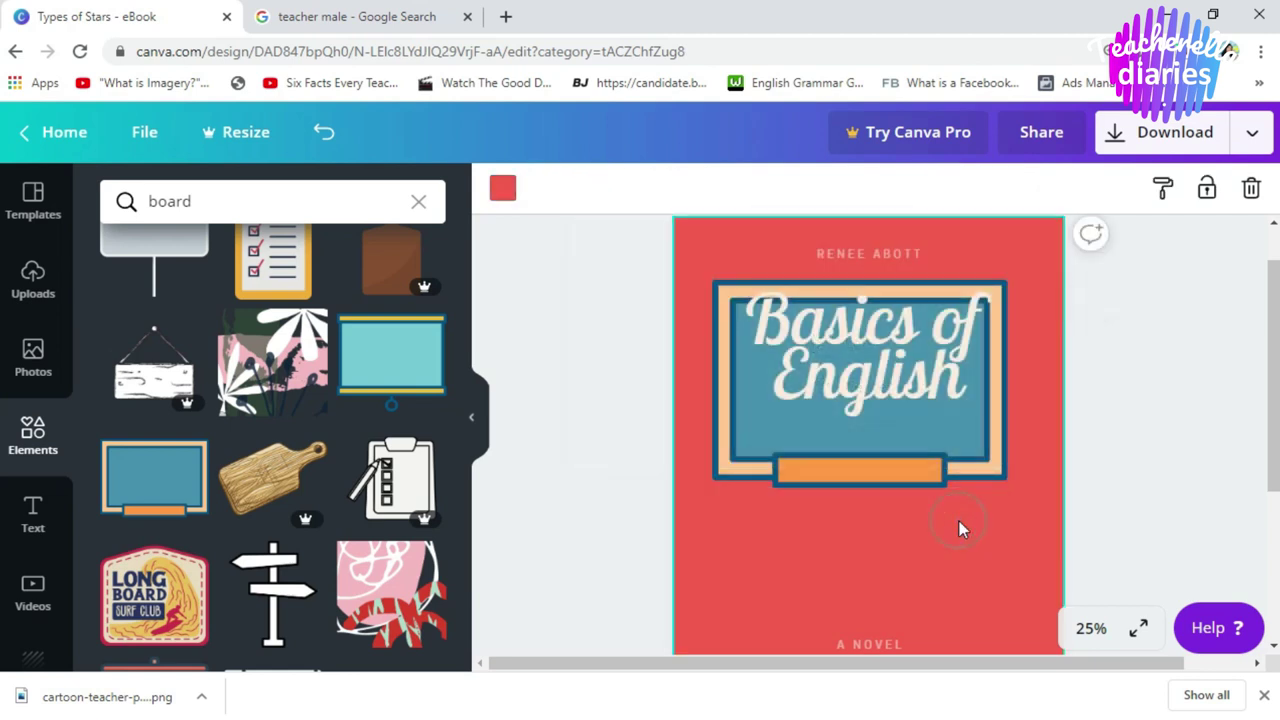
{"action": "left_click_drag", "start_coordinate": [1274, 372], "coordinate": [1274, 447]}
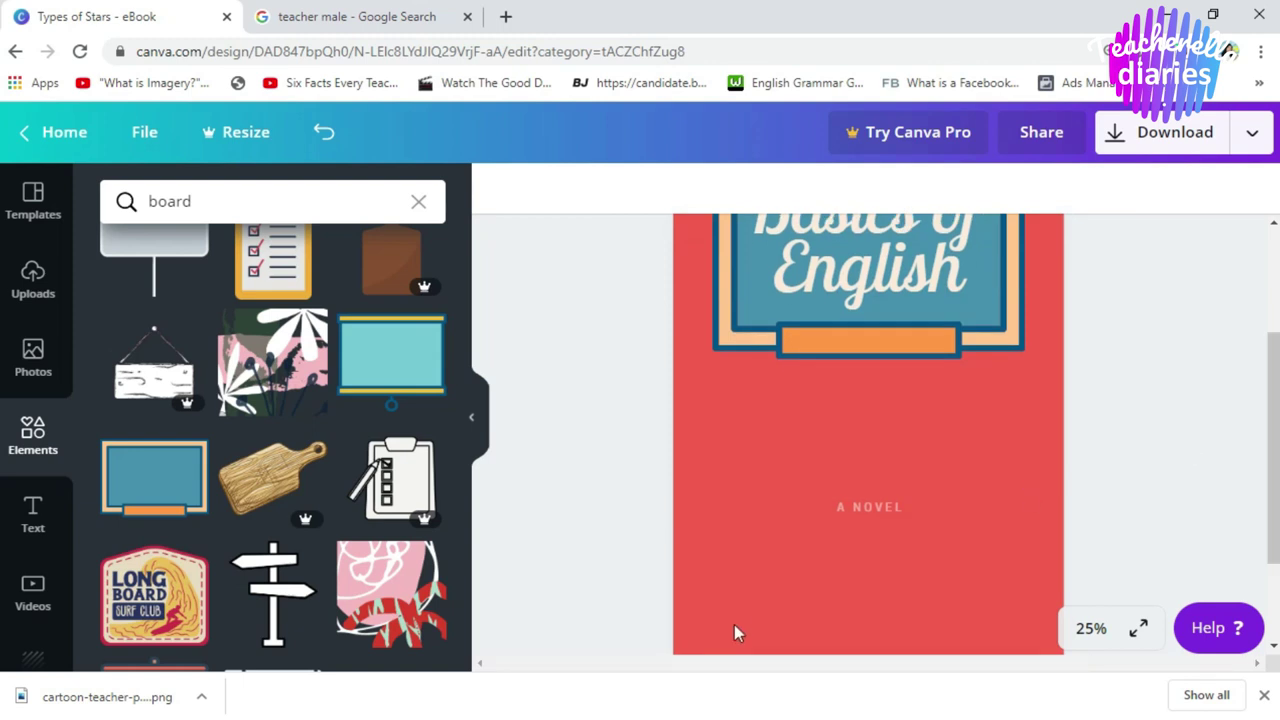
Step: Enlarge the A NOVEL text, move it under the title board, and make it white
{"action": "left_click", "coordinate": [860, 503]}
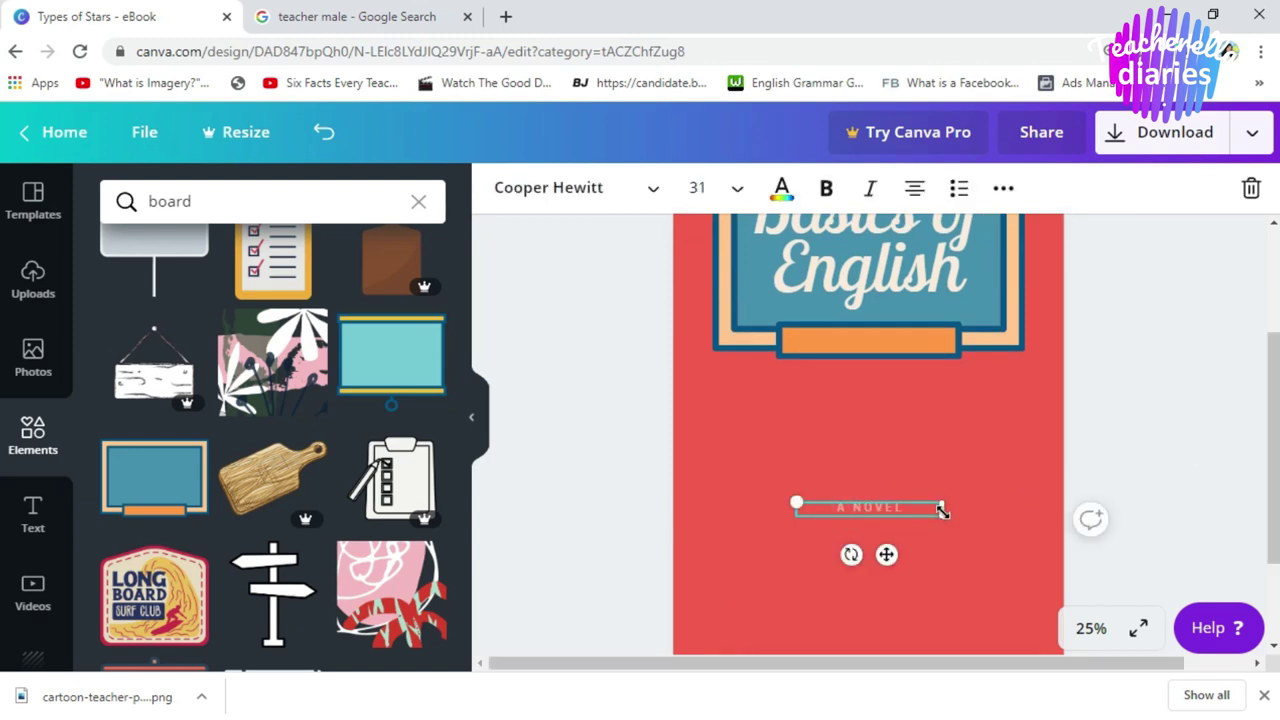
{"action": "left_click_drag", "start_coordinate": [941, 510], "coordinate": [1076, 516]}
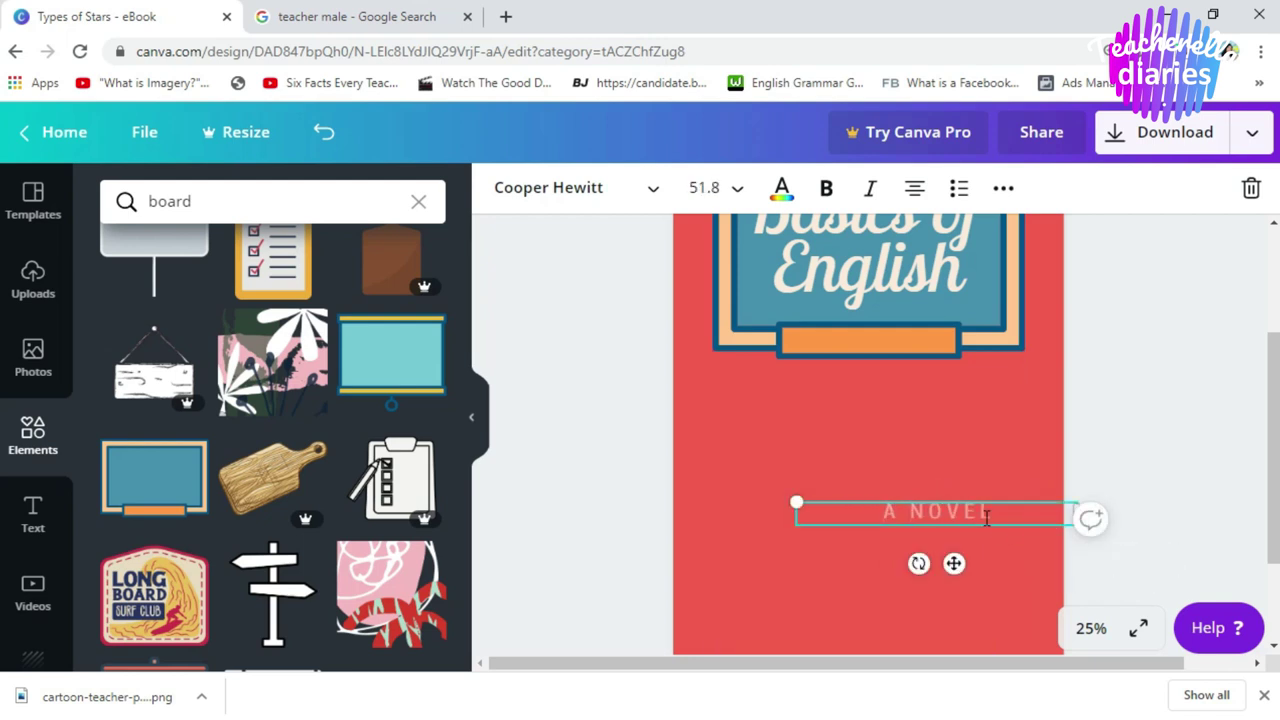
{"action": "left_click", "coordinate": [1010, 585]}
{"action": "left_click_drag", "start_coordinate": [935, 512], "coordinate": [814, 384]}
{"action": "left_click", "coordinate": [782, 188]}
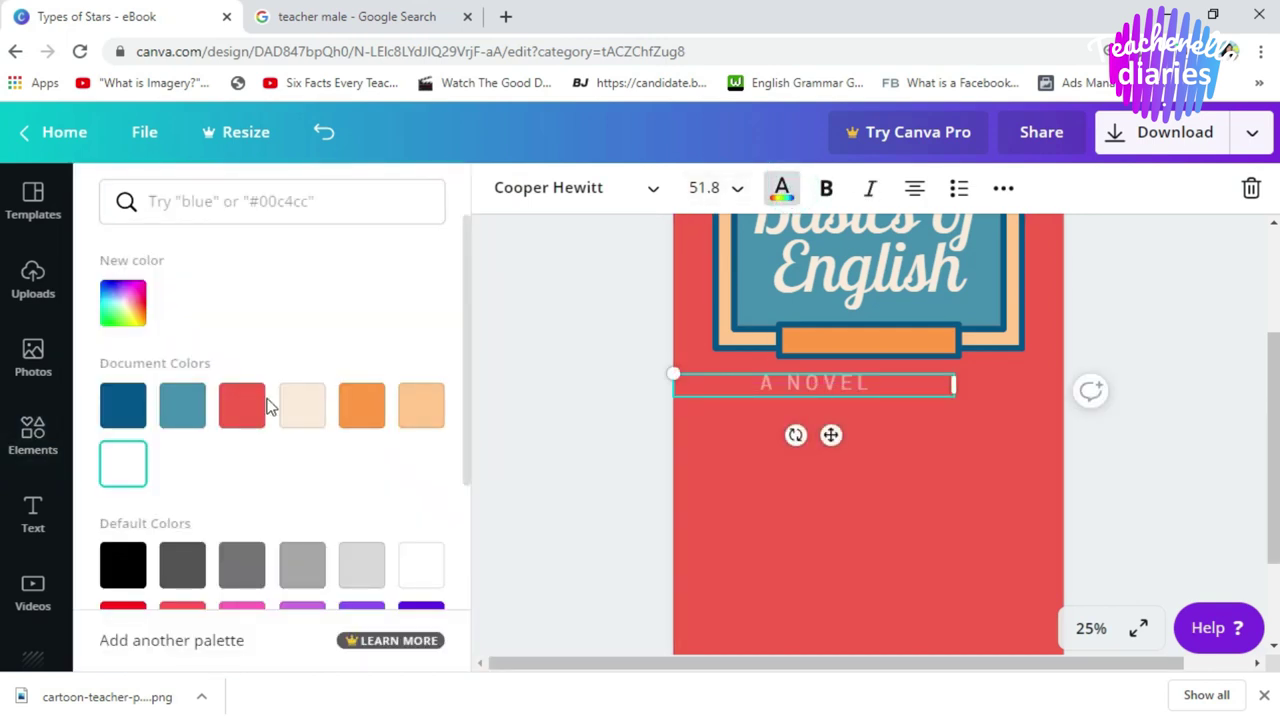
{"action": "left_click", "coordinate": [316, 424]}
{"action": "left_click", "coordinate": [120, 474]}
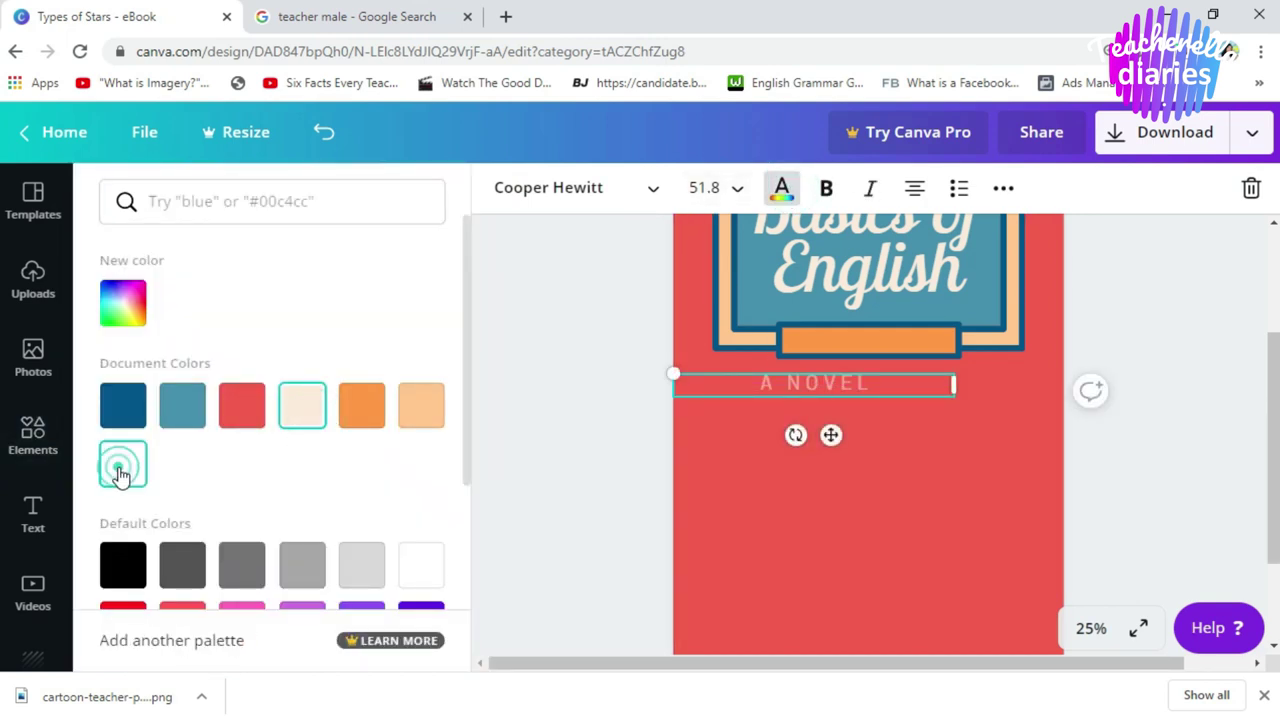
{"action": "left_click", "coordinate": [926, 463]}
Step: Retype it as two lines: 'SELF-LEARNING KIT' and 'FOR BEGINNERS'
{"action": "left_click", "coordinate": [848, 384]}
{"action": "double_click", "coordinate": [848, 384]}
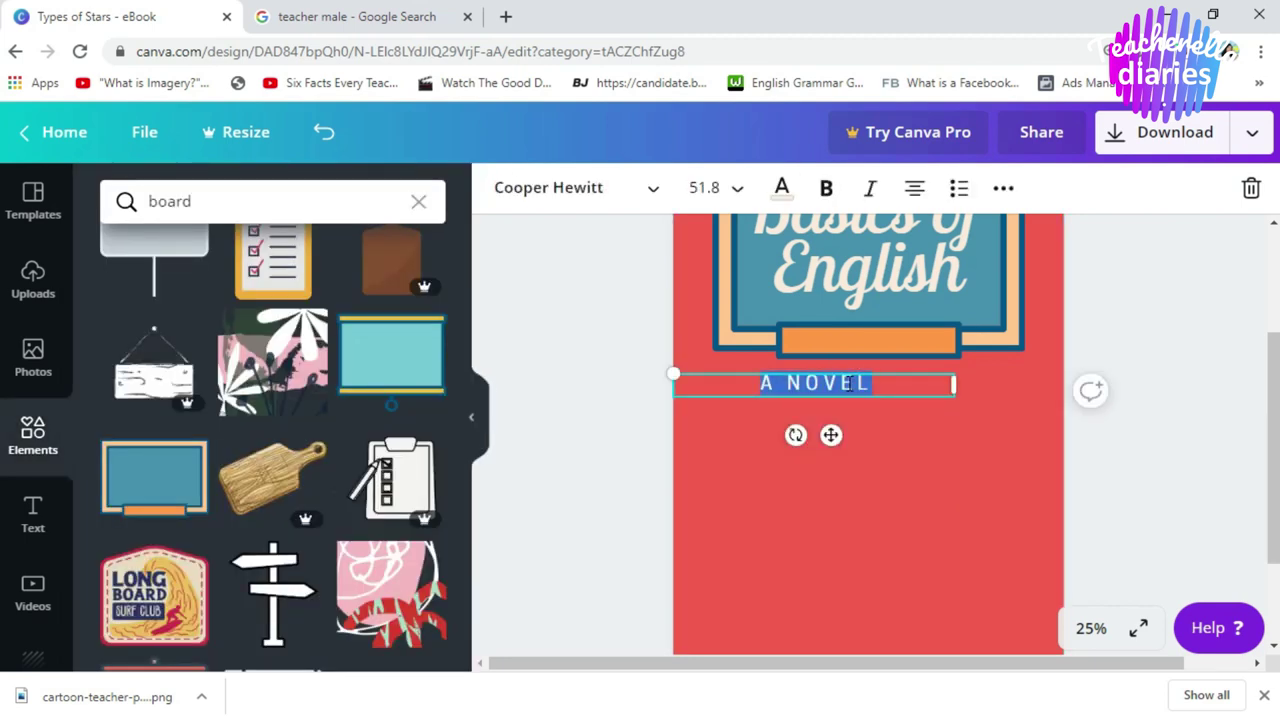
{"action": "key", "text": "BackSpace"}
{"action": "type", "text": "SELF-LEARNING"}
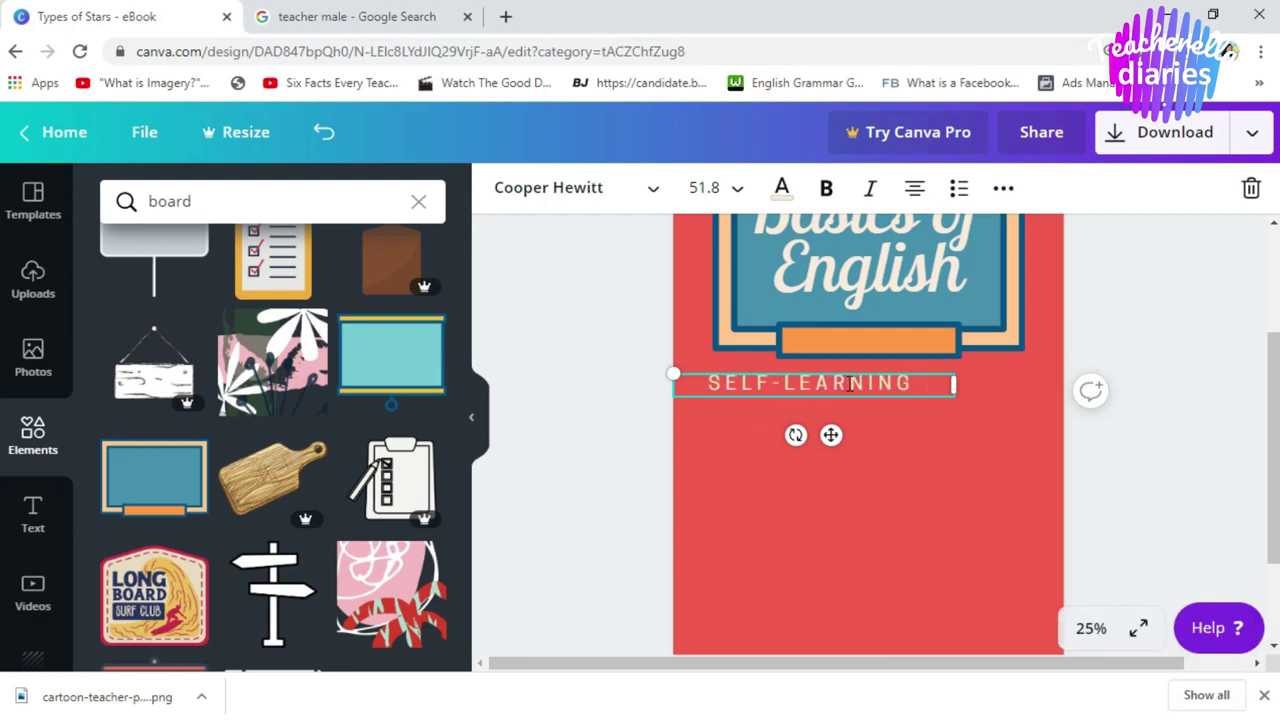
{"action": "type", "text": " KIT"}
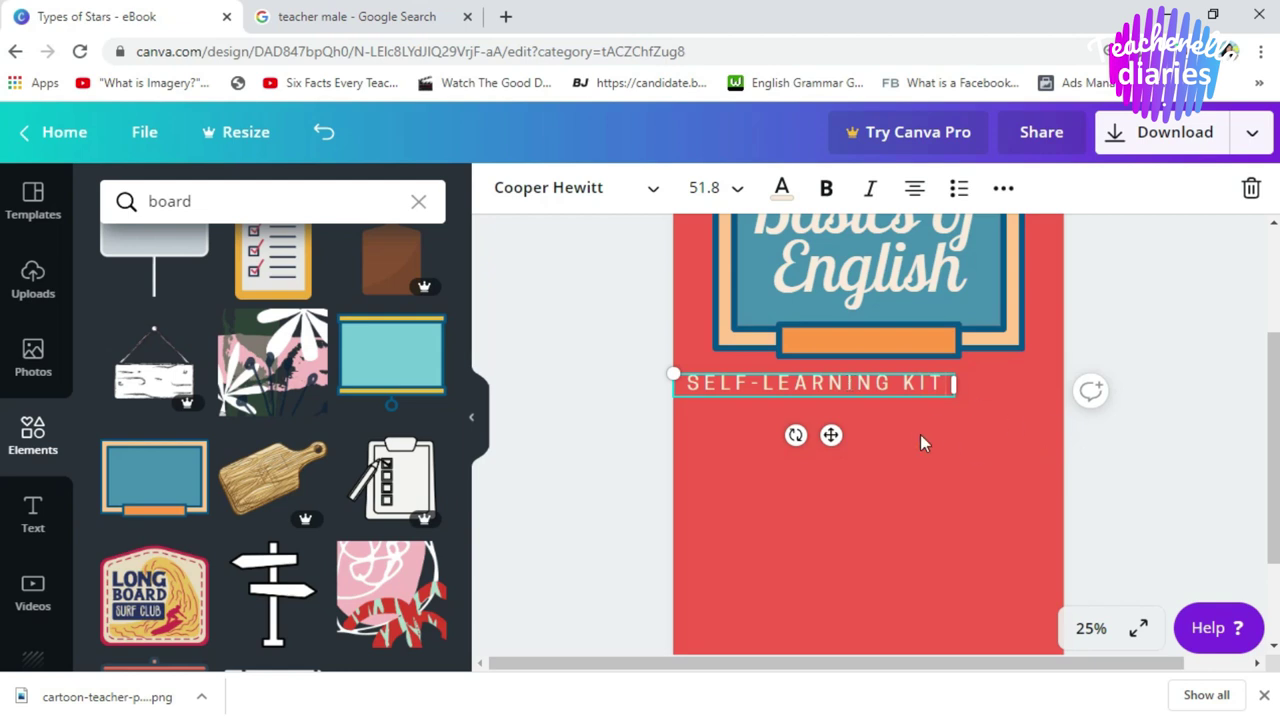
{"action": "key", "text": "Return"}
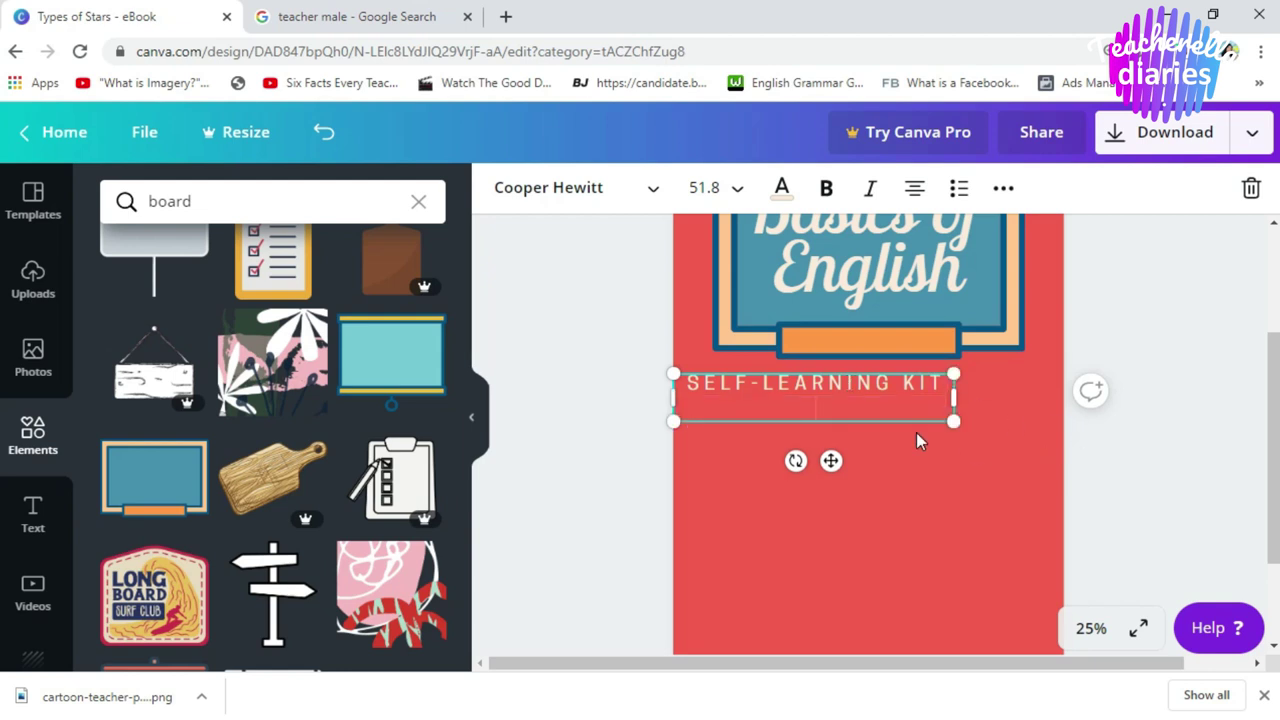
{"action": "type", "text": "FOR"}
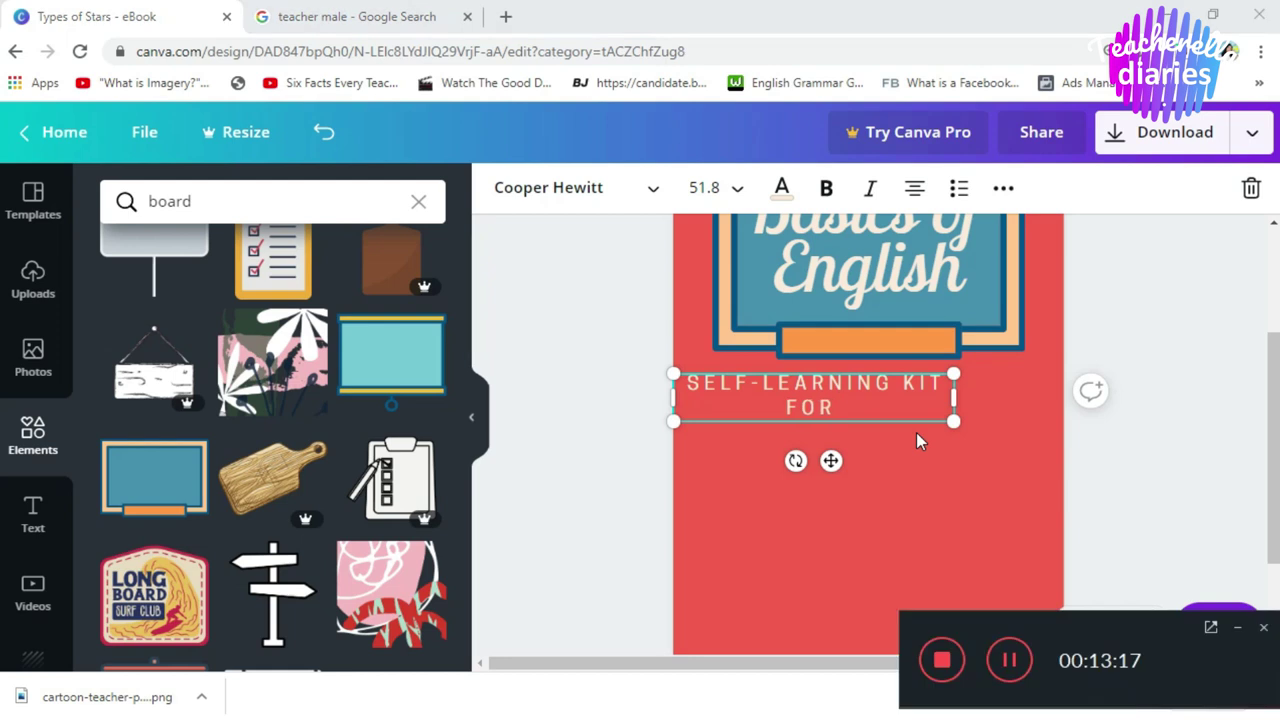
{"action": "type", "text": " BEGINNERS"}
{"action": "left_click", "coordinate": [889, 474]}
Step: Enlarge the subtitle slightly and centre it on the page
{"action": "left_click", "coordinate": [870, 410]}
{"action": "left_click_drag", "start_coordinate": [870, 410], "coordinate": [929, 400]}
{"action": "left_click_drag", "start_coordinate": [728, 418], "coordinate": [720, 424]}
{"action": "left_click_drag", "start_coordinate": [855, 406], "coordinate": [857, 406]}
{"action": "left_click", "coordinate": [923, 527]}
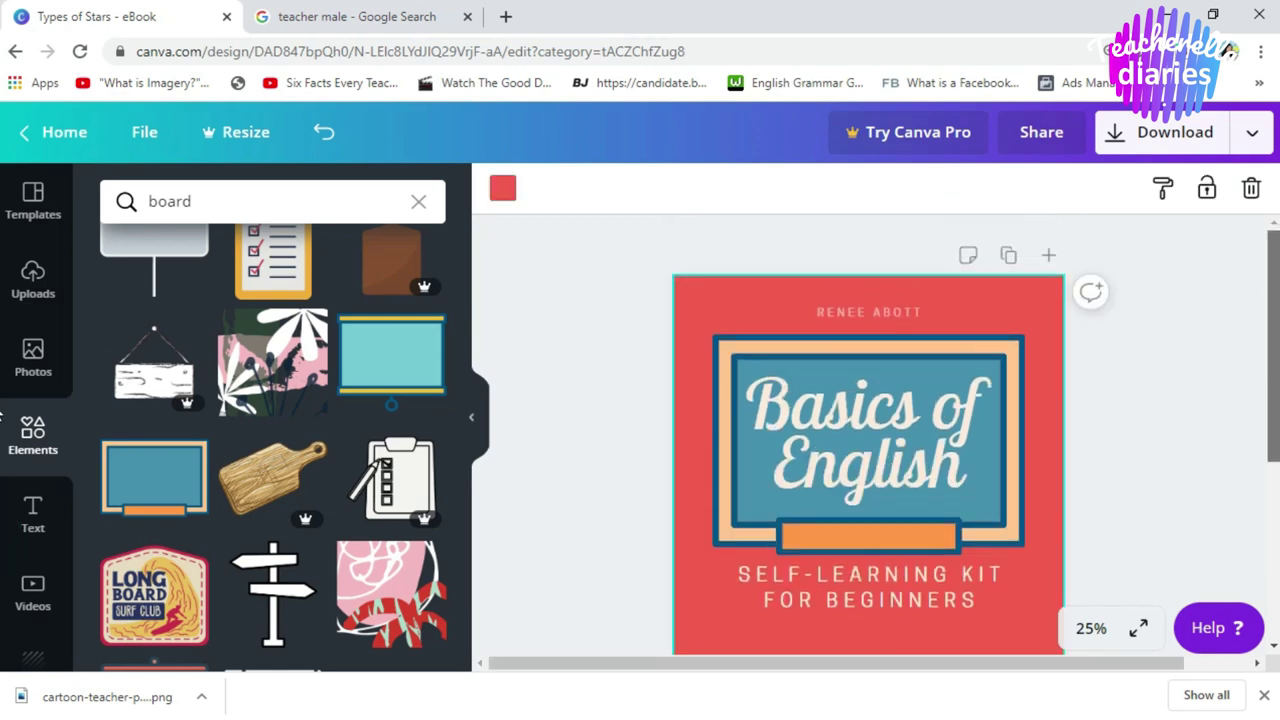
Step: Search Elements for 'tape' and place the grey tape over the subtitle
{"action": "scroll", "coordinate": [866, 400], "scroll_direction": "down", "scroll_amount": 1}
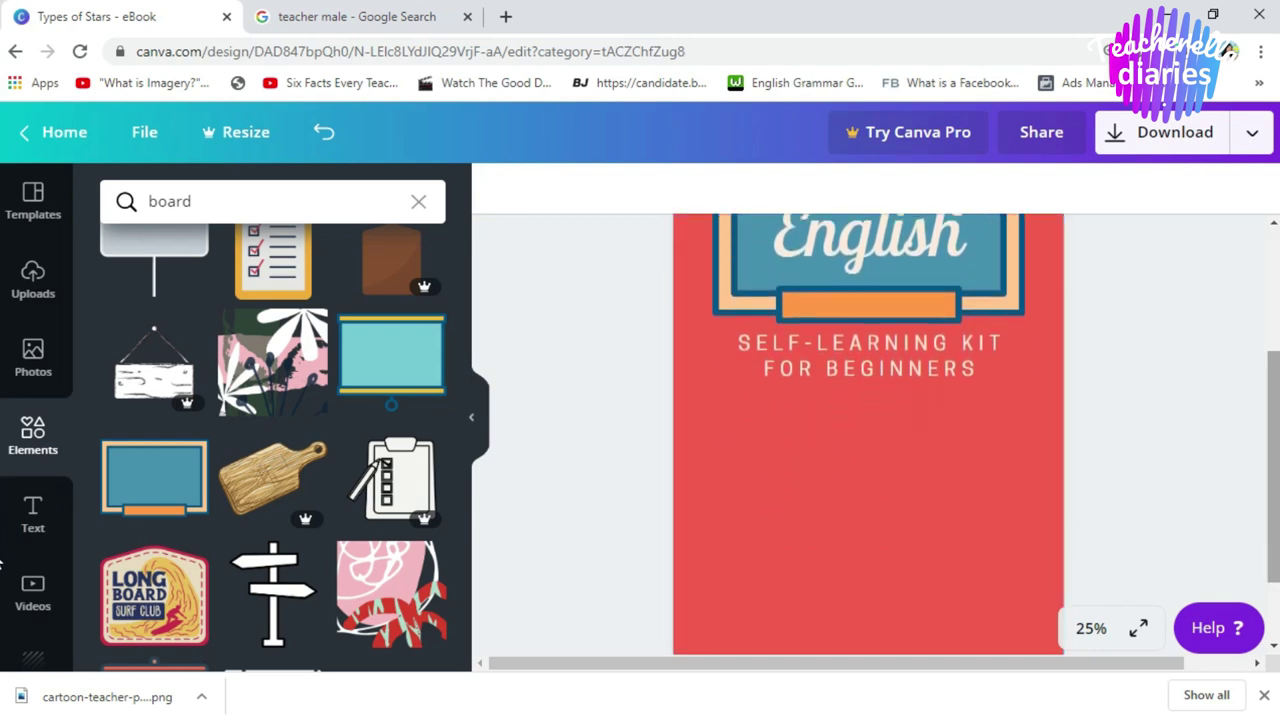
{"action": "left_click", "coordinate": [866, 372]}
{"action": "left_click", "coordinate": [789, 473]}
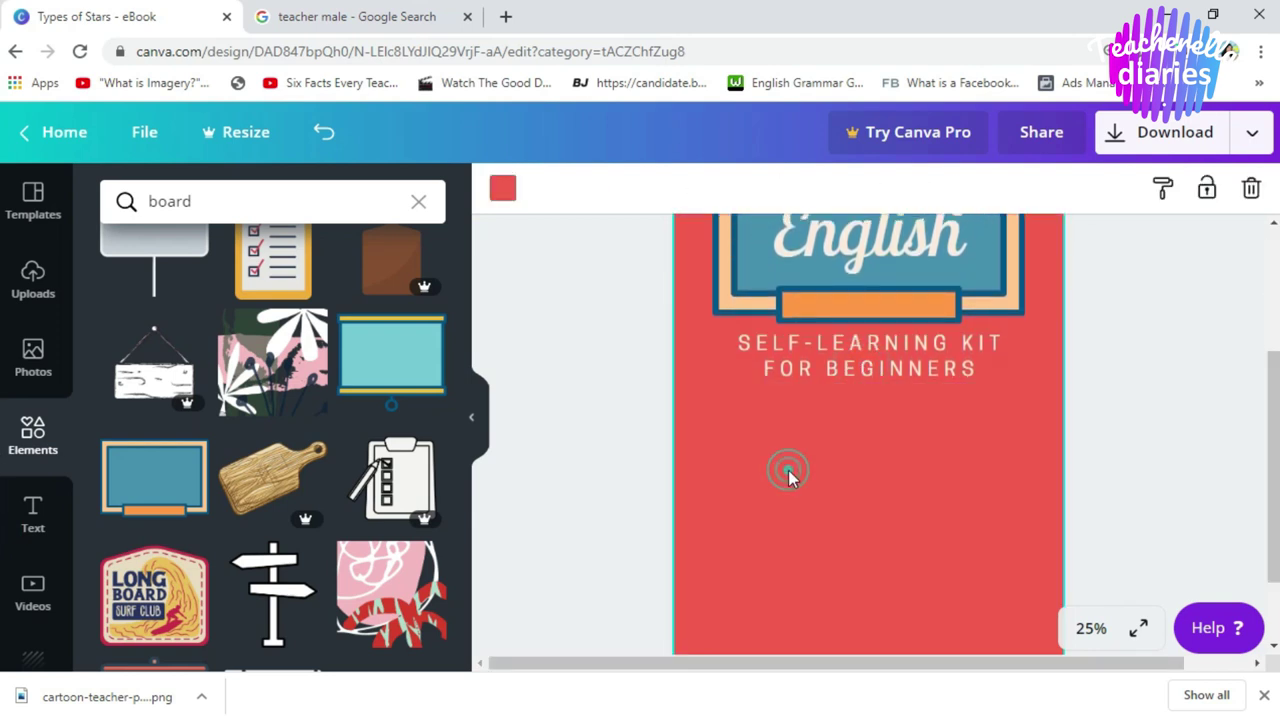
{"action": "left_click", "coordinate": [221, 196]}
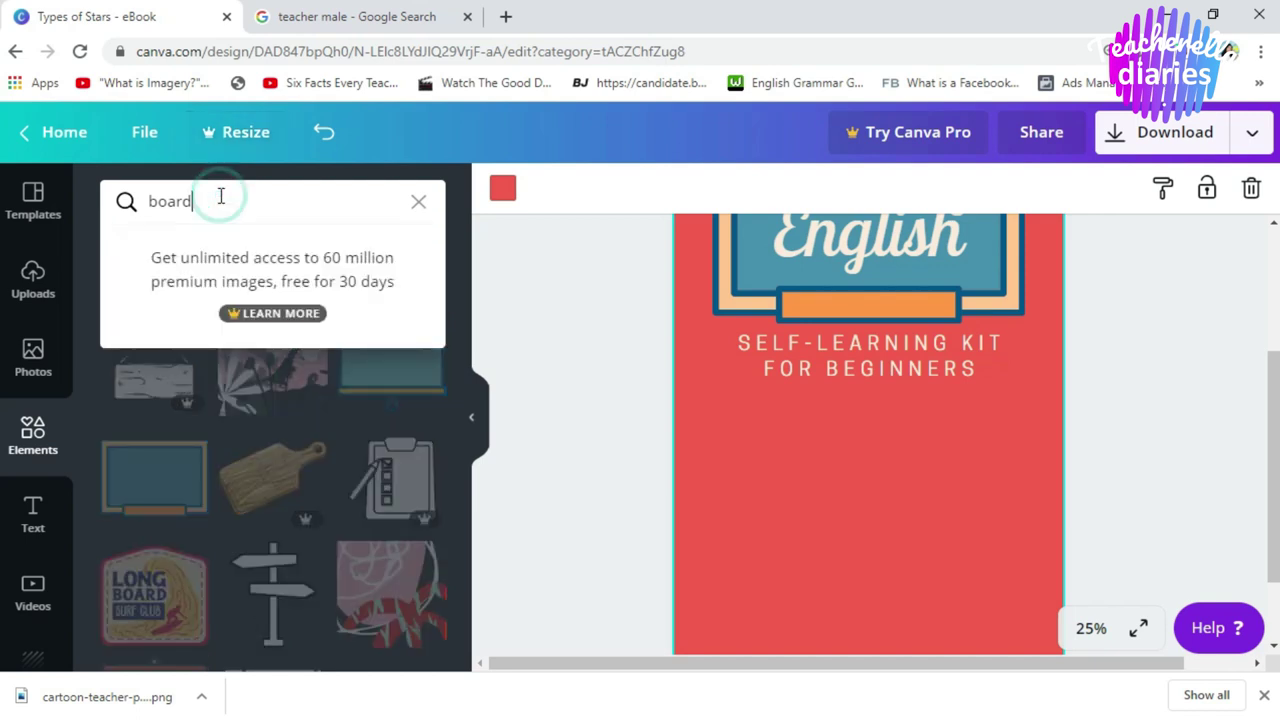
{"action": "key", "text": "BackSpace"}
{"action": "key", "text": "BackSpace"}
{"action": "key", "text": "BackSpace"}
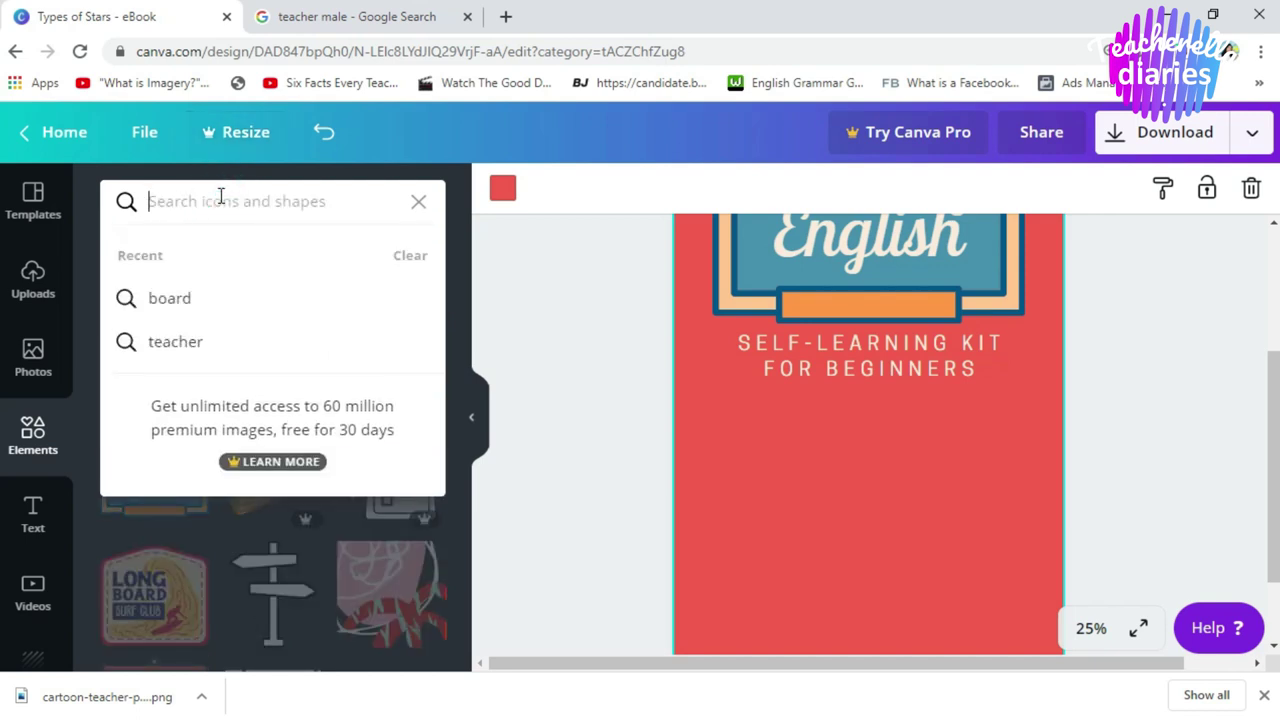
{"action": "type", "text": "tape"}
{"action": "key", "text": "Return"}
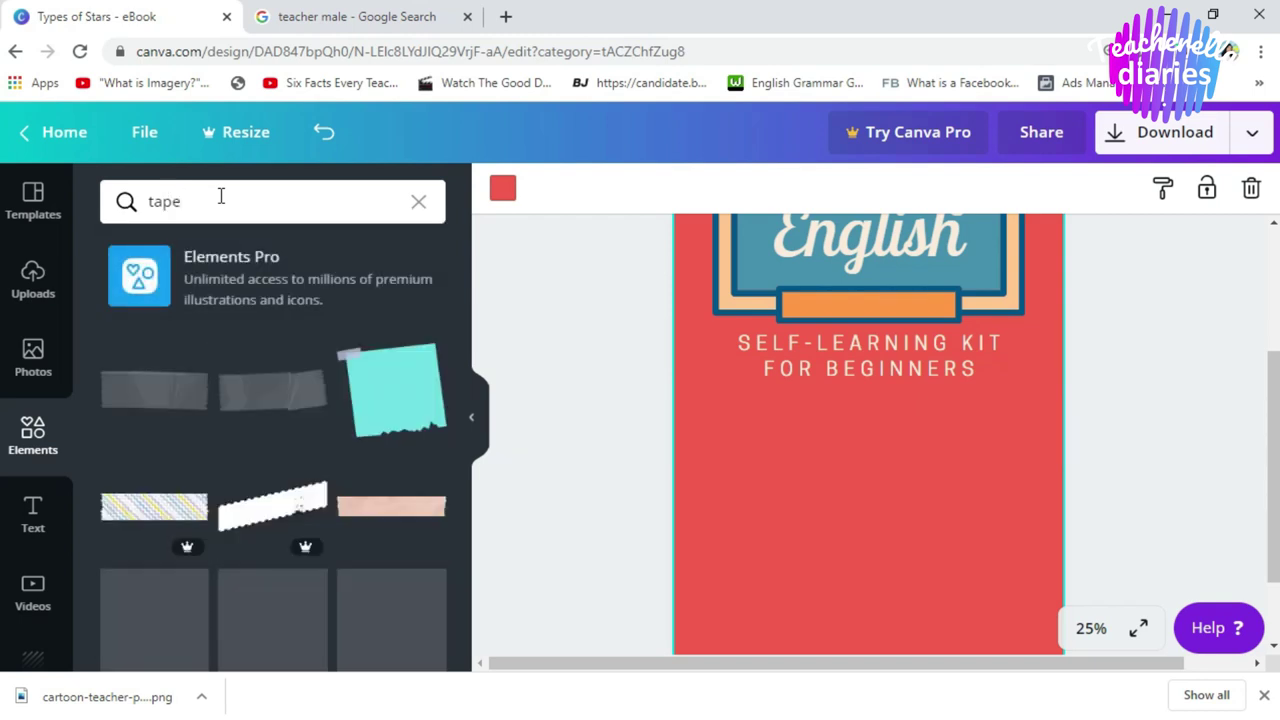
{"action": "left_click", "coordinate": [146, 399]}
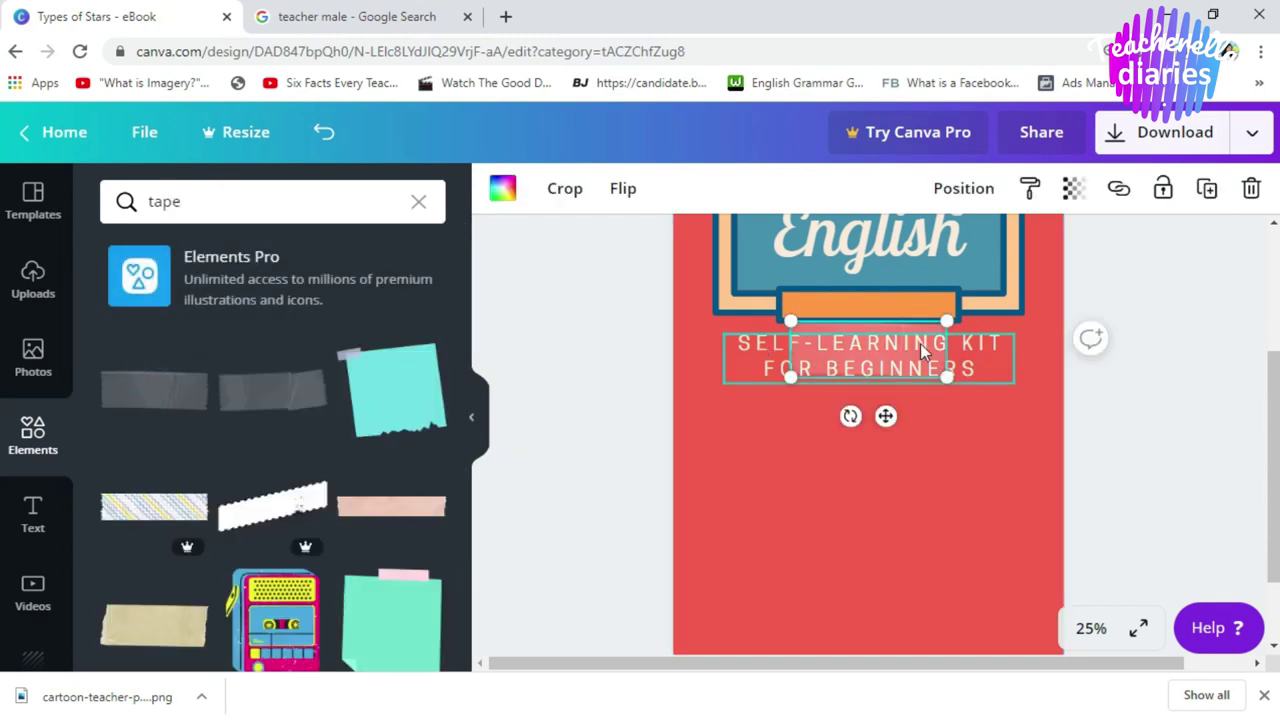
{"action": "left_click_drag", "start_coordinate": [832, 368], "coordinate": [754, 388]}
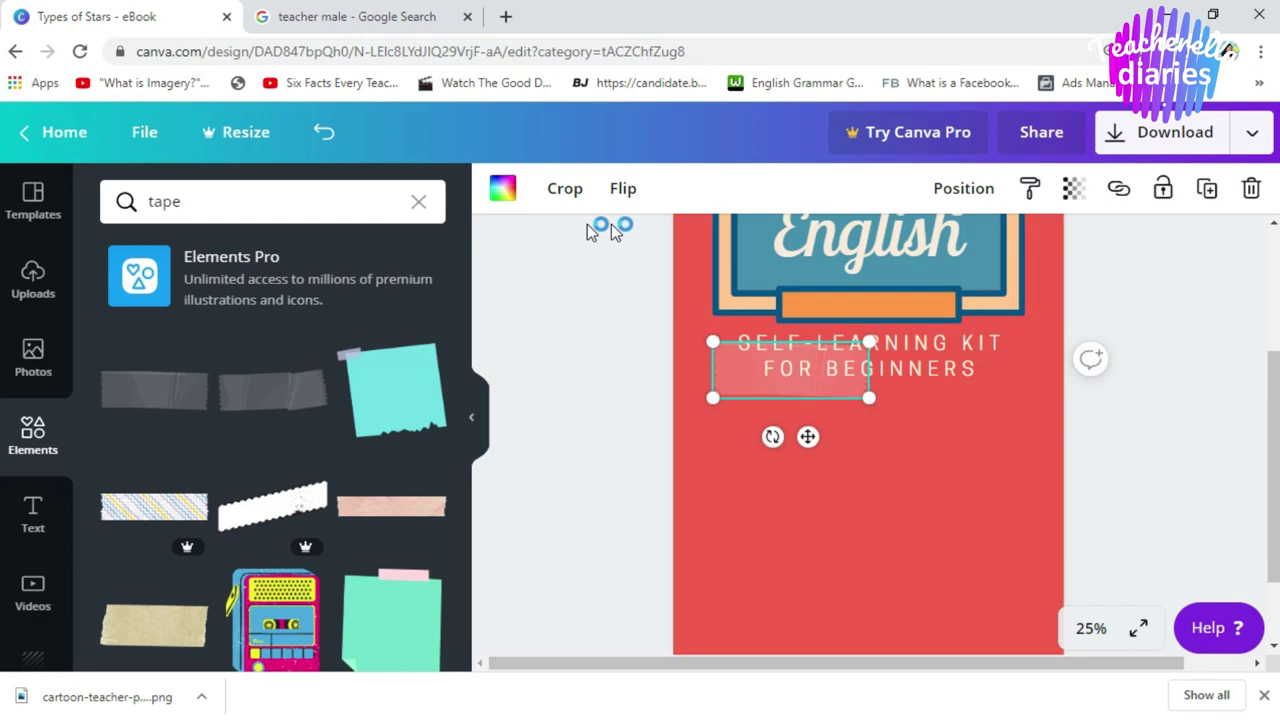
Step: Recolour the tape dark blue and send it backward behind the subtitle
{"action": "left_click", "coordinate": [501, 190]}
{"action": "left_click", "coordinate": [182, 406]}
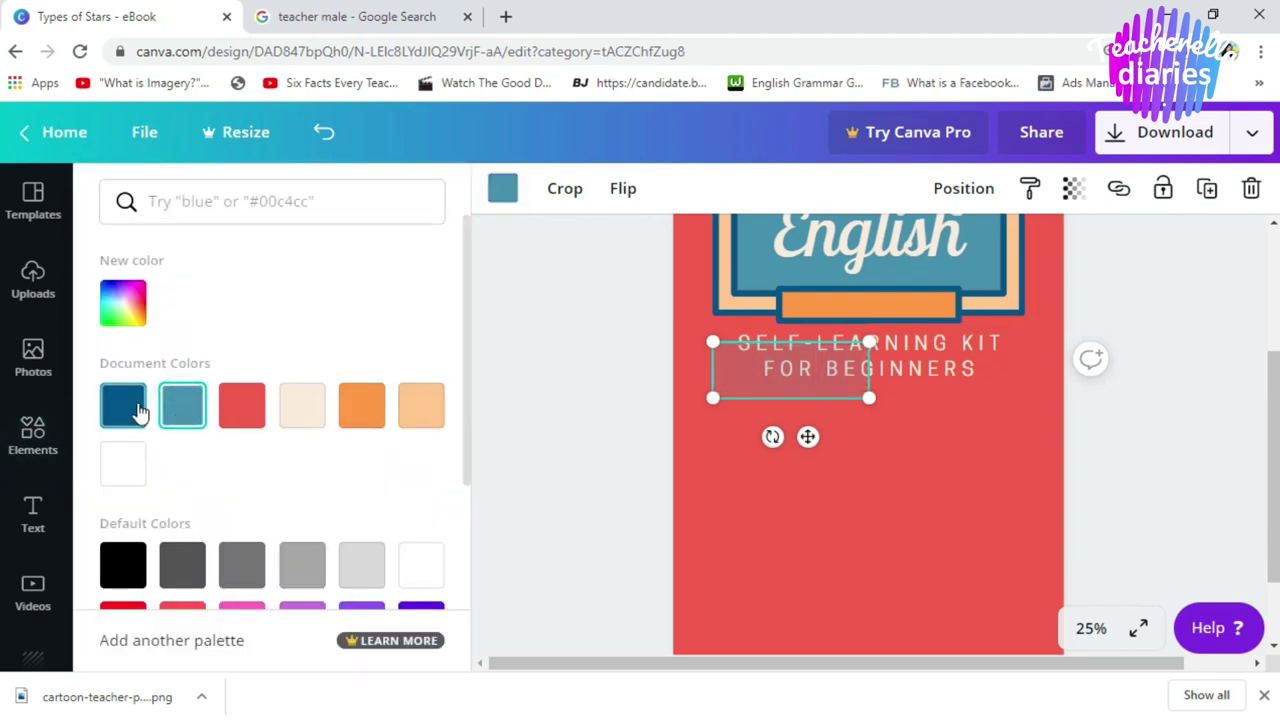
{"action": "left_click", "coordinate": [136, 408]}
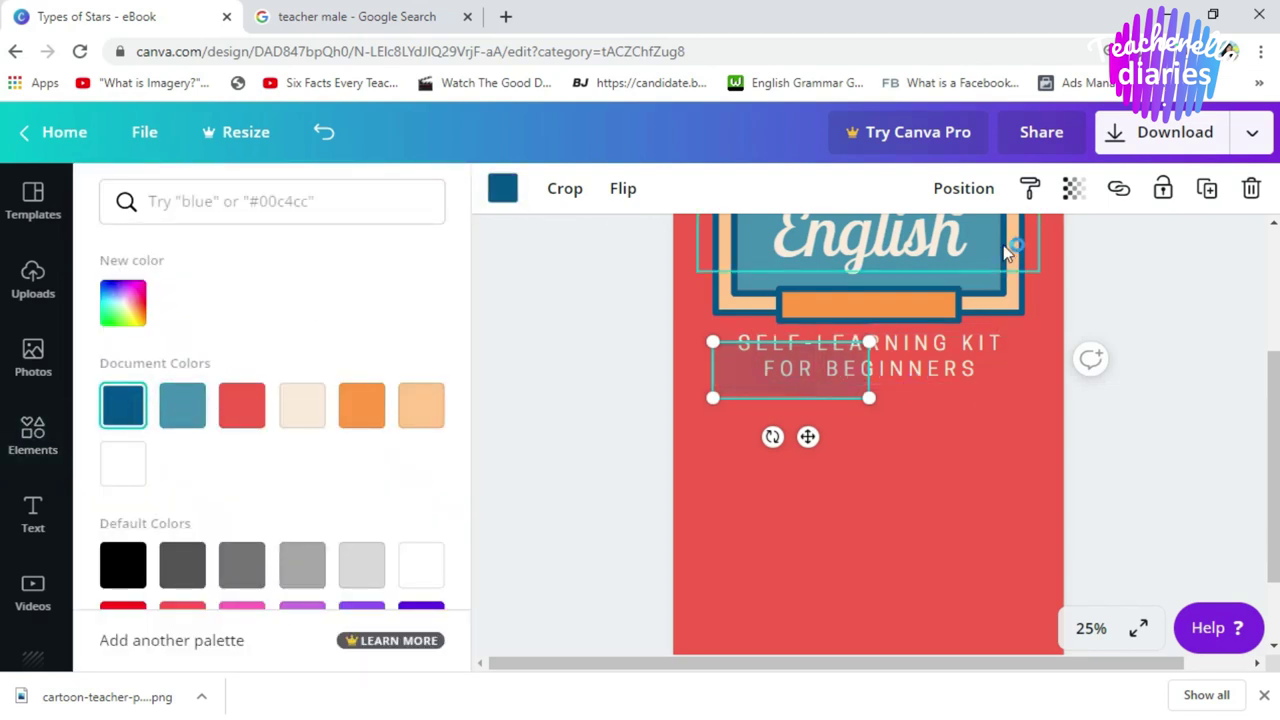
{"action": "left_click", "coordinate": [966, 194]}
{"action": "left_click", "coordinate": [864, 256]}
{"action": "left_click", "coordinate": [850, 503]}
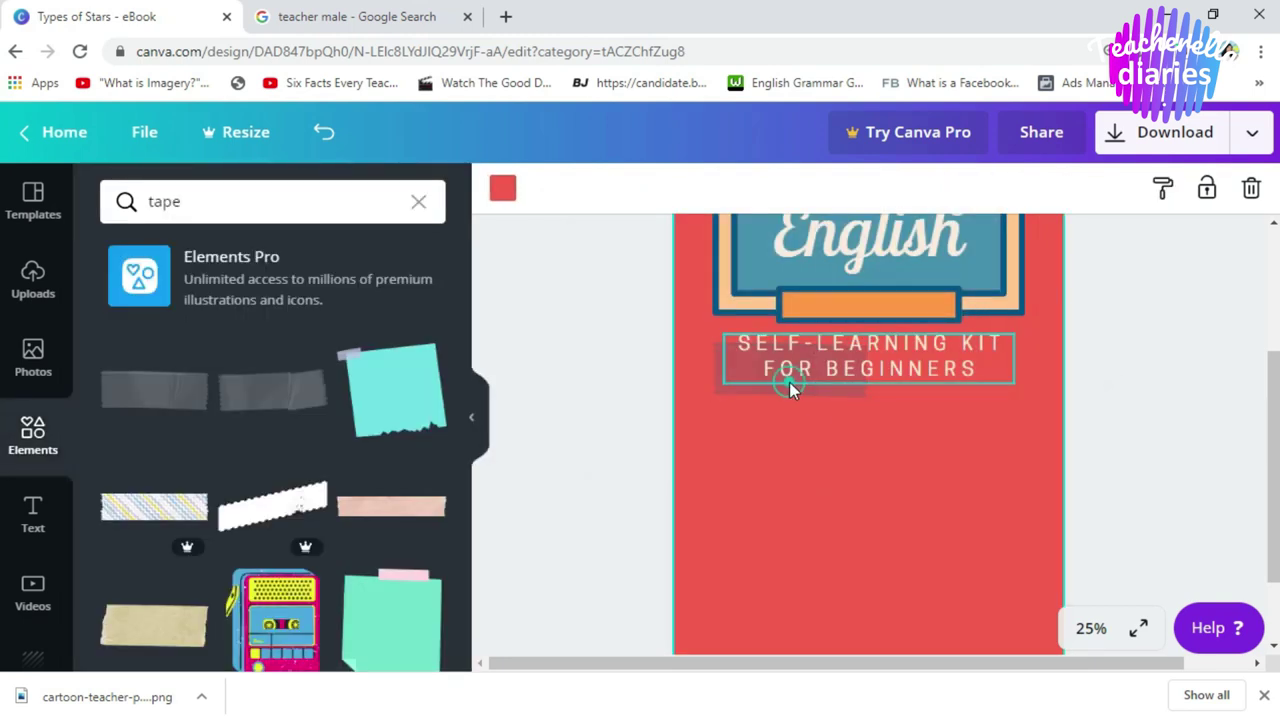
Step: Stretch the tape to span both subtitle lines and nudge it up into place
{"action": "left_click", "coordinate": [789, 382]}
{"action": "left_click", "coordinate": [733, 388]}
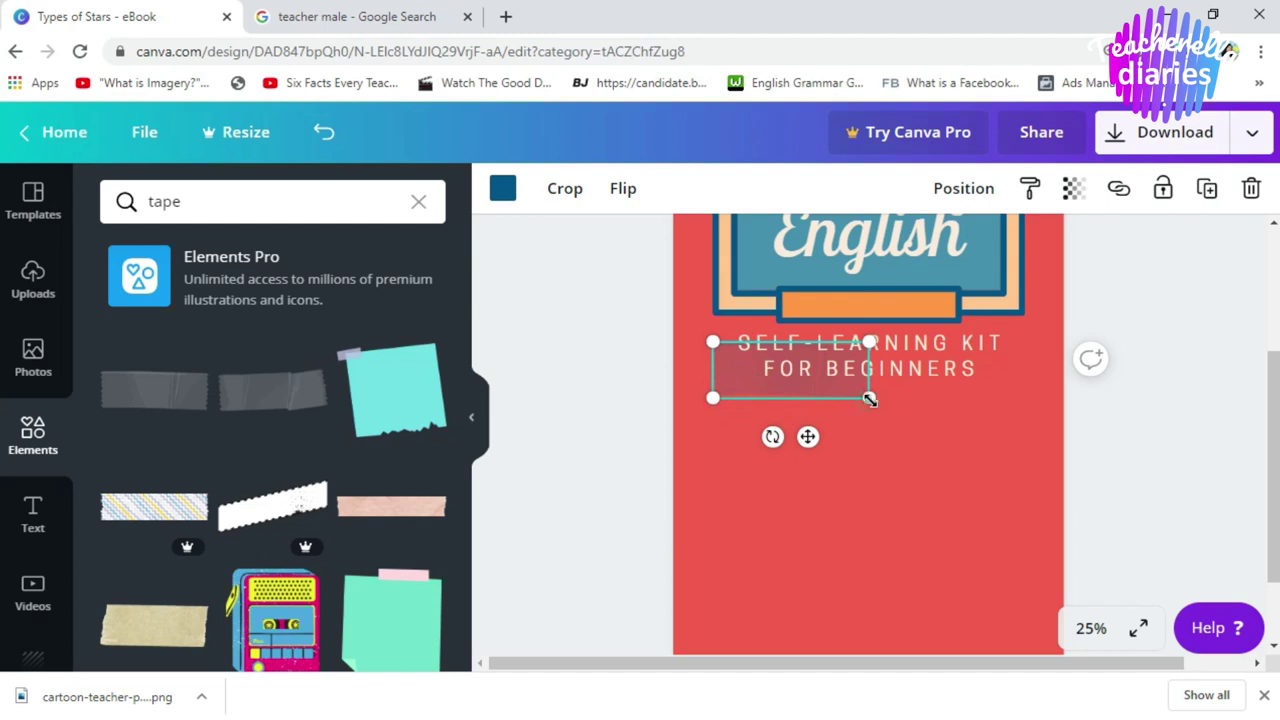
{"action": "left_click_drag", "start_coordinate": [868, 398], "coordinate": [1024, 411]}
{"action": "mouse_move", "coordinate": [929, 415]}
{"action": "left_mouse_down"}
{"action": "mouse_move", "coordinate": [939, 380]}
{"action": "mouse_move", "coordinate": [945, 396]}
{"action": "left_mouse_up"}
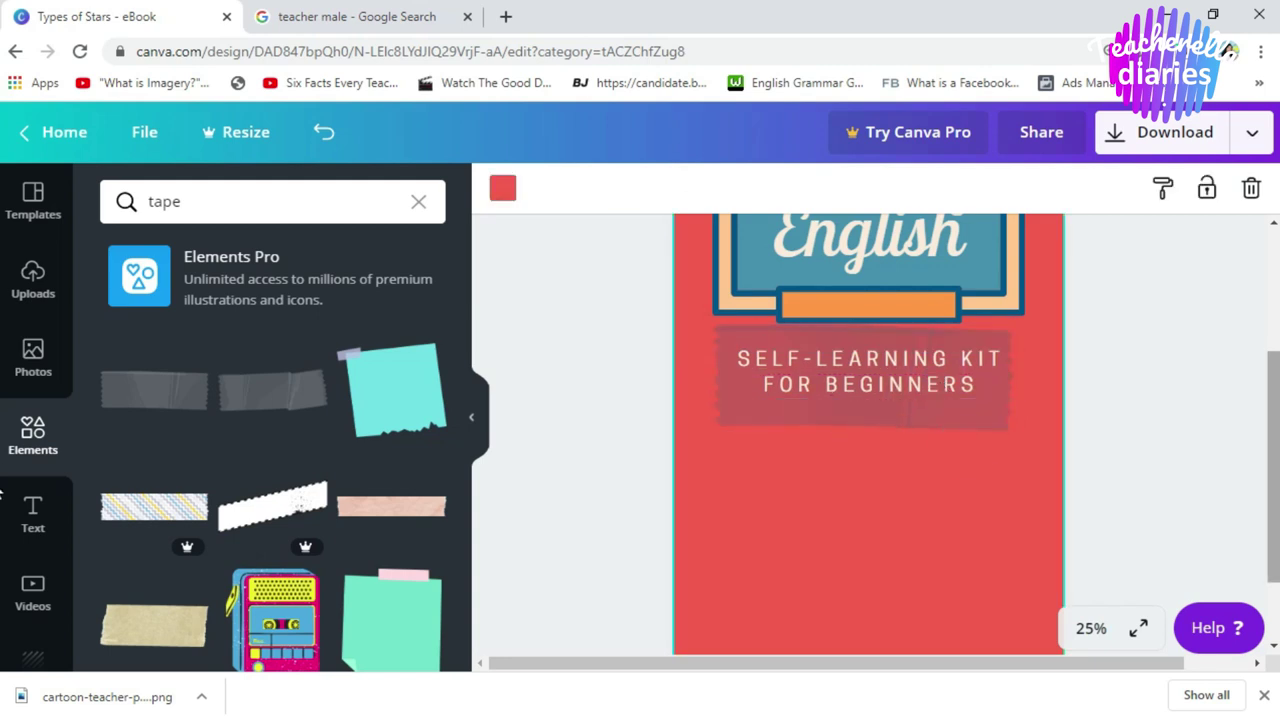
{"action": "left_click_drag", "start_coordinate": [1272, 505], "coordinate": [1272, 370]}
Step: Move the author name line down toward the bottom of the cover
{"action": "left_click", "coordinate": [902, 316]}
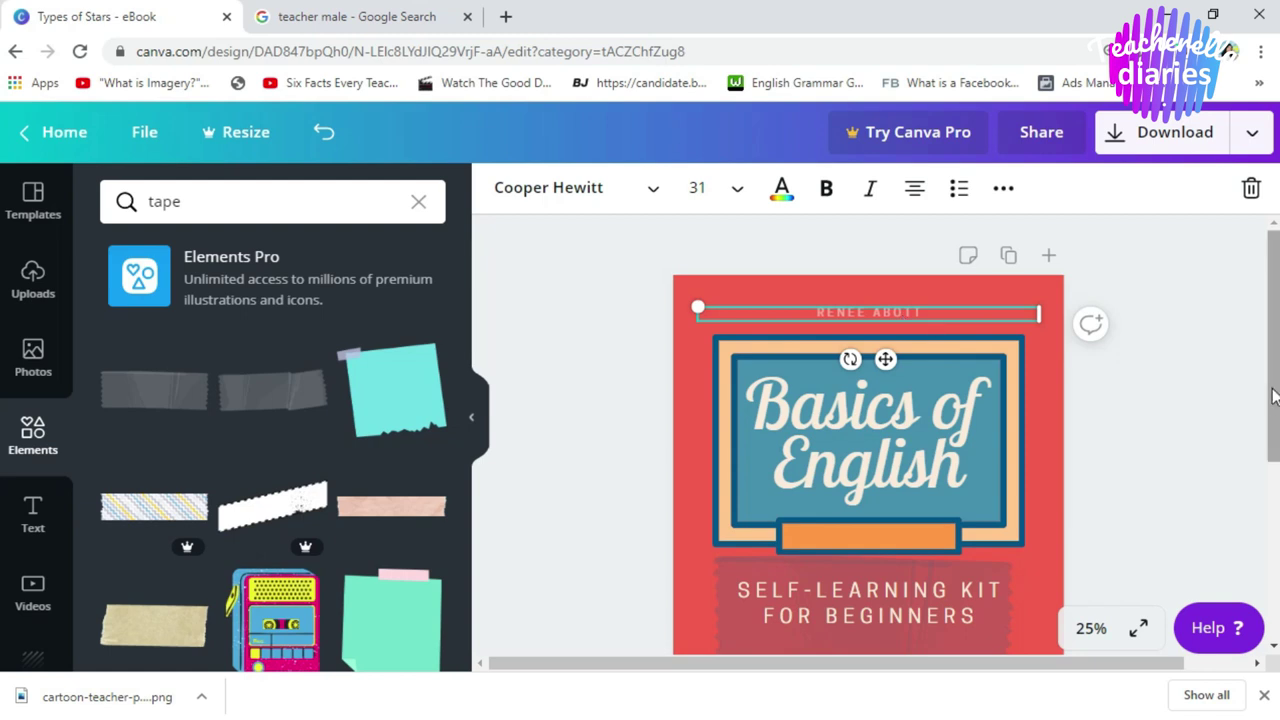
{"action": "mouse_move", "coordinate": [1273, 396]}
{"action": "left_mouse_down"}
{"action": "mouse_move", "coordinate": [1274, 488]}
{"action": "mouse_move", "coordinate": [1265, 385]}
{"action": "left_mouse_up"}
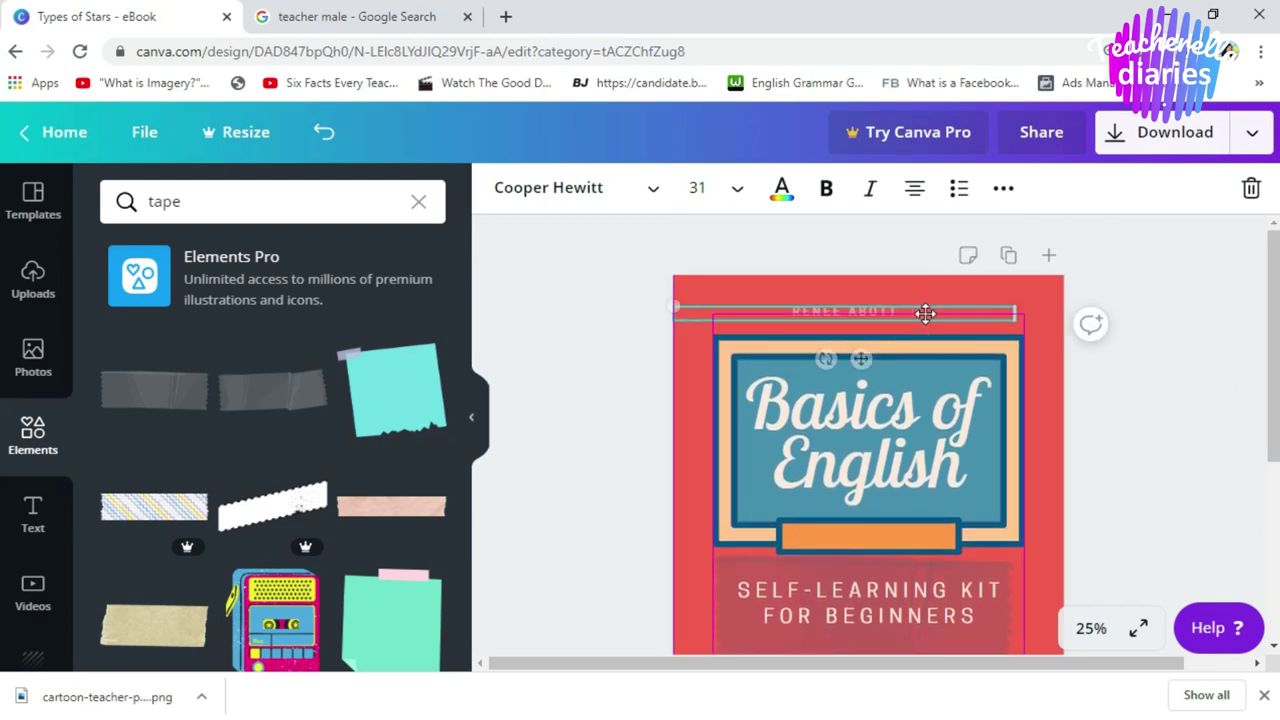
{"action": "left_click_drag", "start_coordinate": [923, 314], "coordinate": [985, 662]}
{"action": "left_click_drag", "start_coordinate": [1273, 346], "coordinate": [1273, 518]}
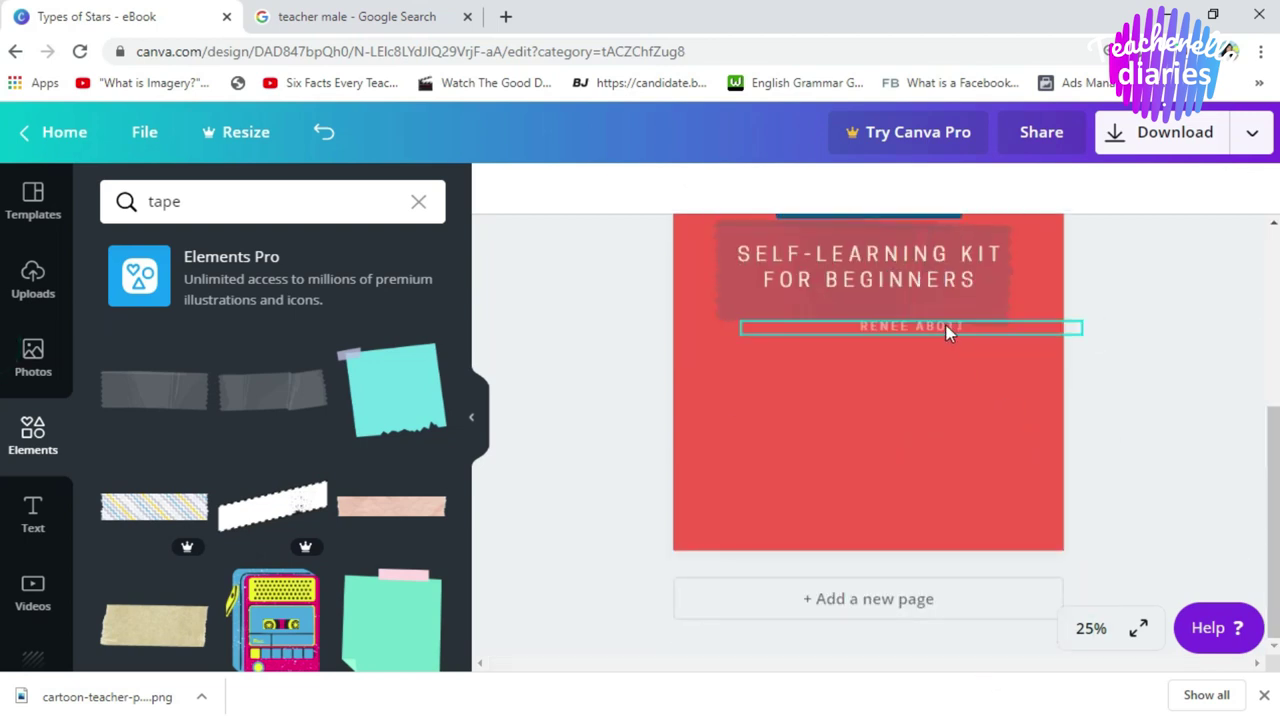
{"action": "left_click_drag", "start_coordinate": [946, 331], "coordinate": [911, 432]}
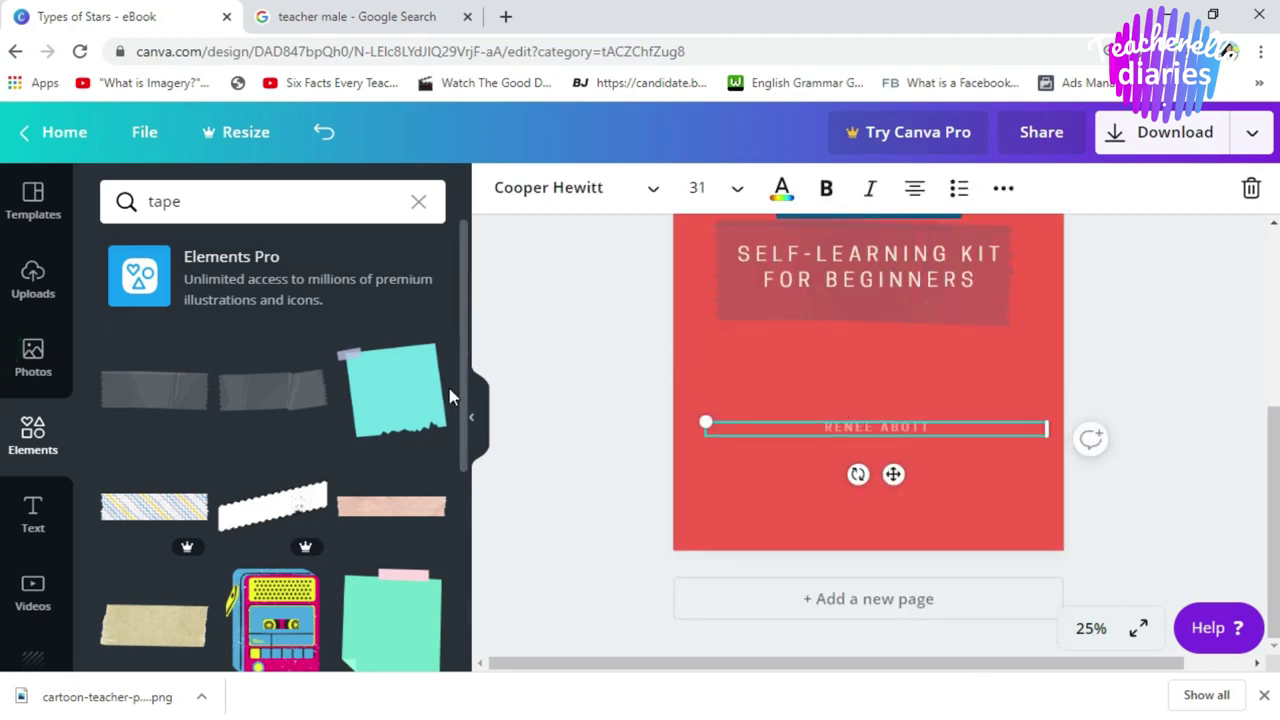
Step: Try a pink tape strip widened along the page bottom, then delete it
{"action": "left_click", "coordinate": [391, 505]}
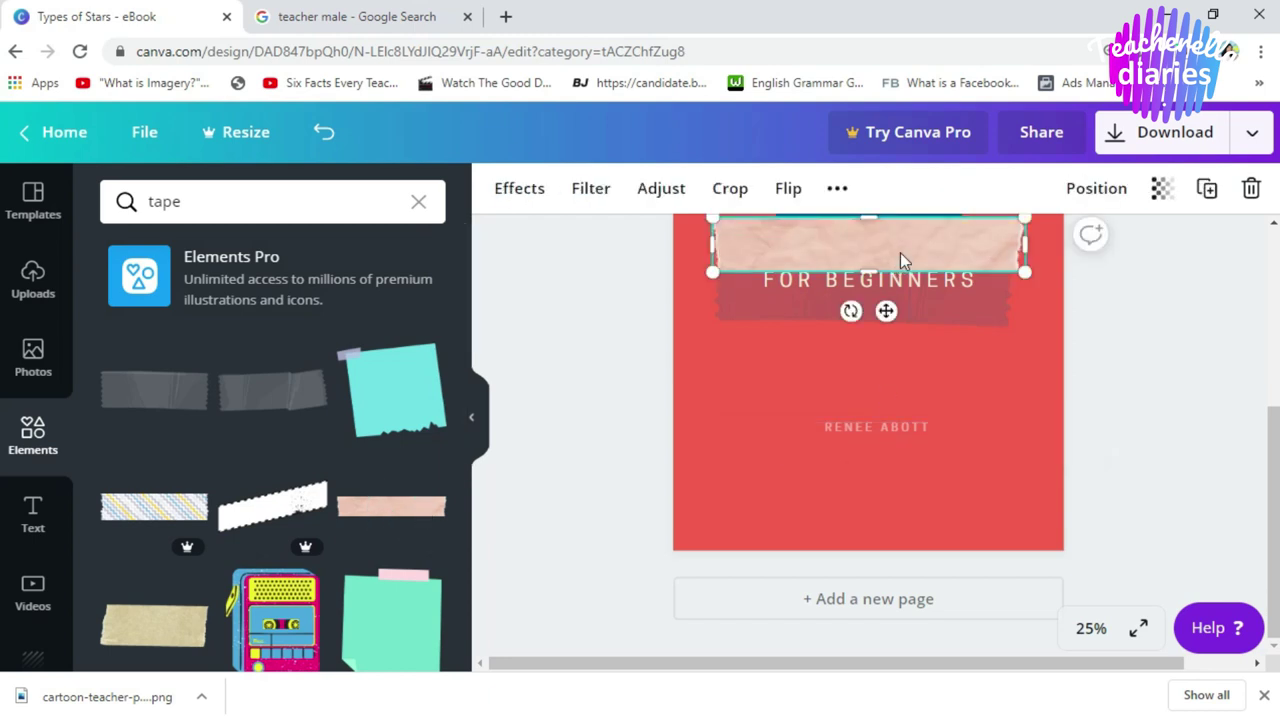
{"action": "left_click_drag", "start_coordinate": [900, 256], "coordinate": [850, 518]}
{"action": "scroll", "coordinate": [850, 518], "scroll_direction": "up", "scroll_amount": 3}
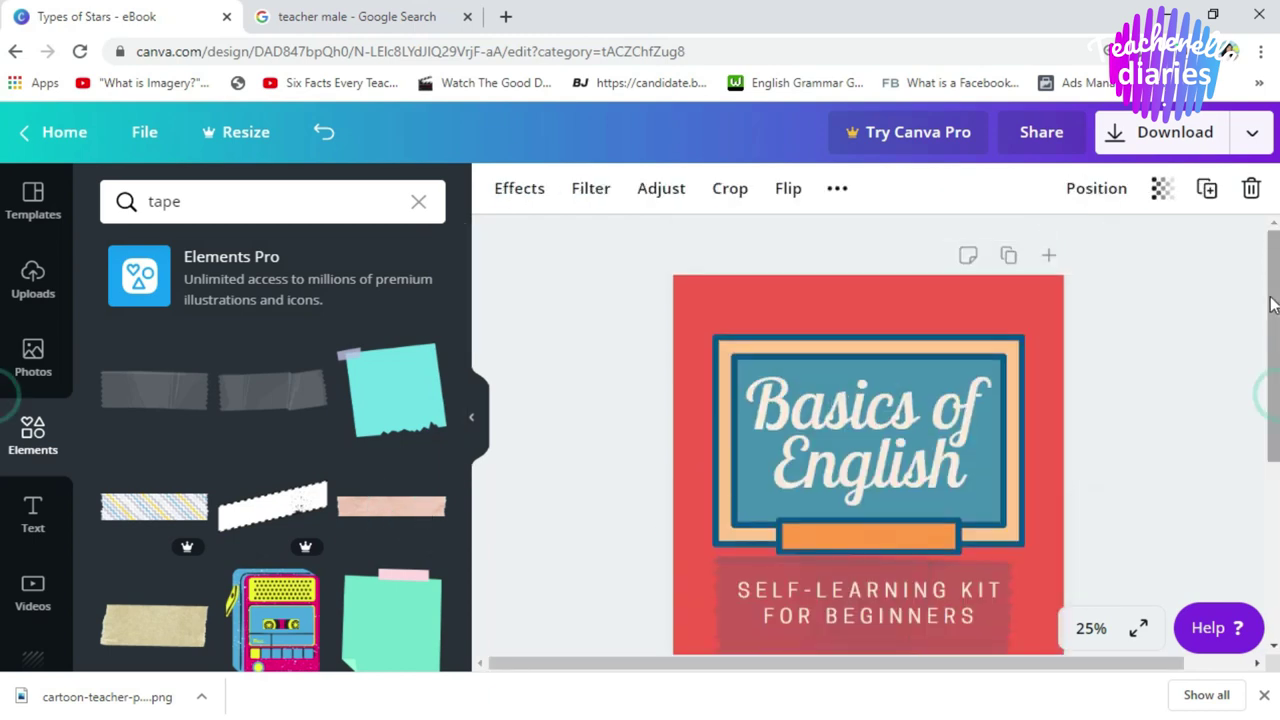
{"action": "left_click", "coordinate": [1274, 457]}
{"action": "scroll", "coordinate": [1000, 600], "scroll_direction": "down", "scroll_amount": 3}
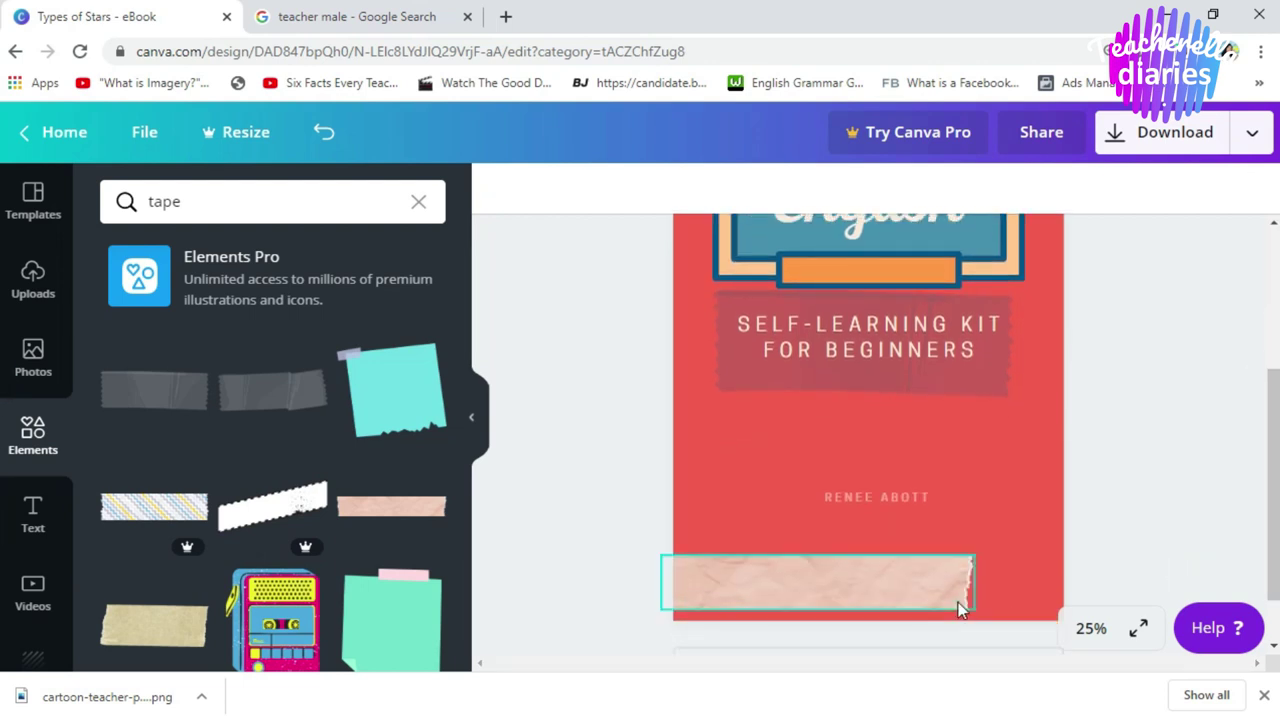
{"action": "left_click", "coordinate": [957, 600]}
{"action": "left_click_drag", "start_coordinate": [977, 588], "coordinate": [1048, 594]}
{"action": "left_click", "coordinate": [1019, 492]}
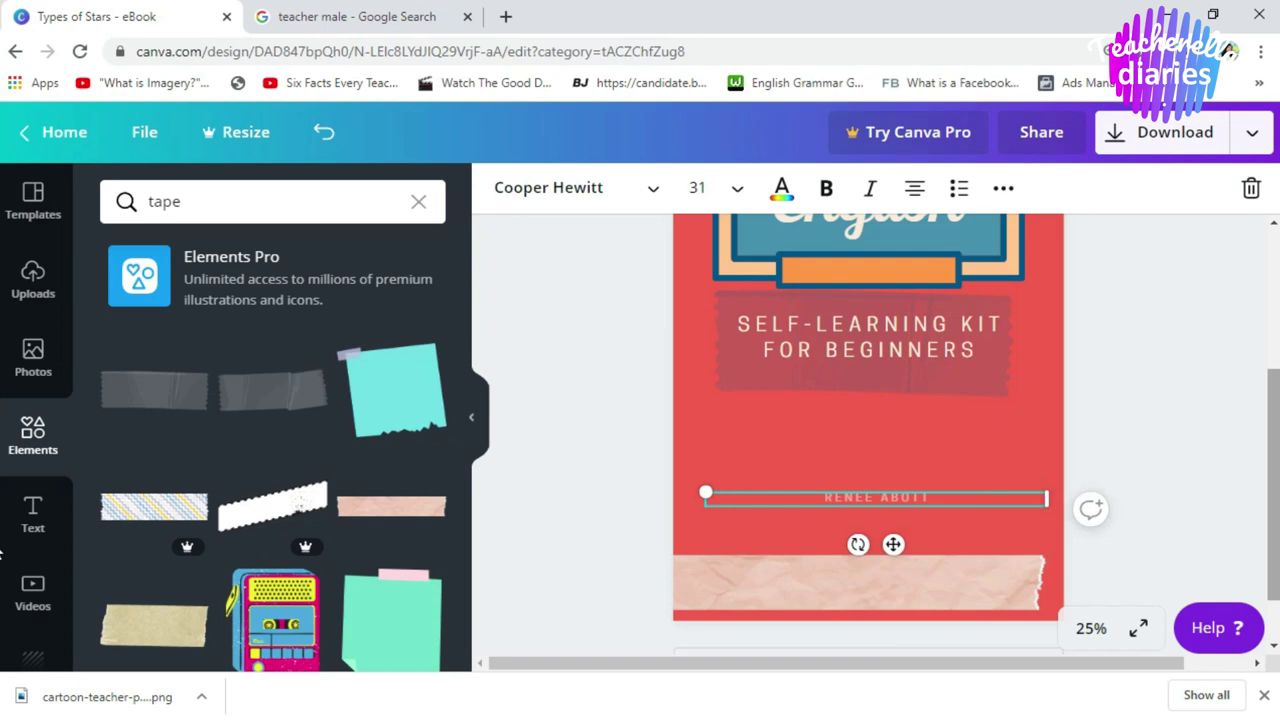
{"action": "mouse_move", "coordinate": [1276, 550]}
{"action": "left_mouse_down"}
{"action": "mouse_move", "coordinate": [1277, 460]}
{"action": "mouse_move", "coordinate": [1277, 575]}
{"action": "left_mouse_up"}
{"action": "left_click", "coordinate": [915, 547]}
{"action": "key", "text": "Delete"}
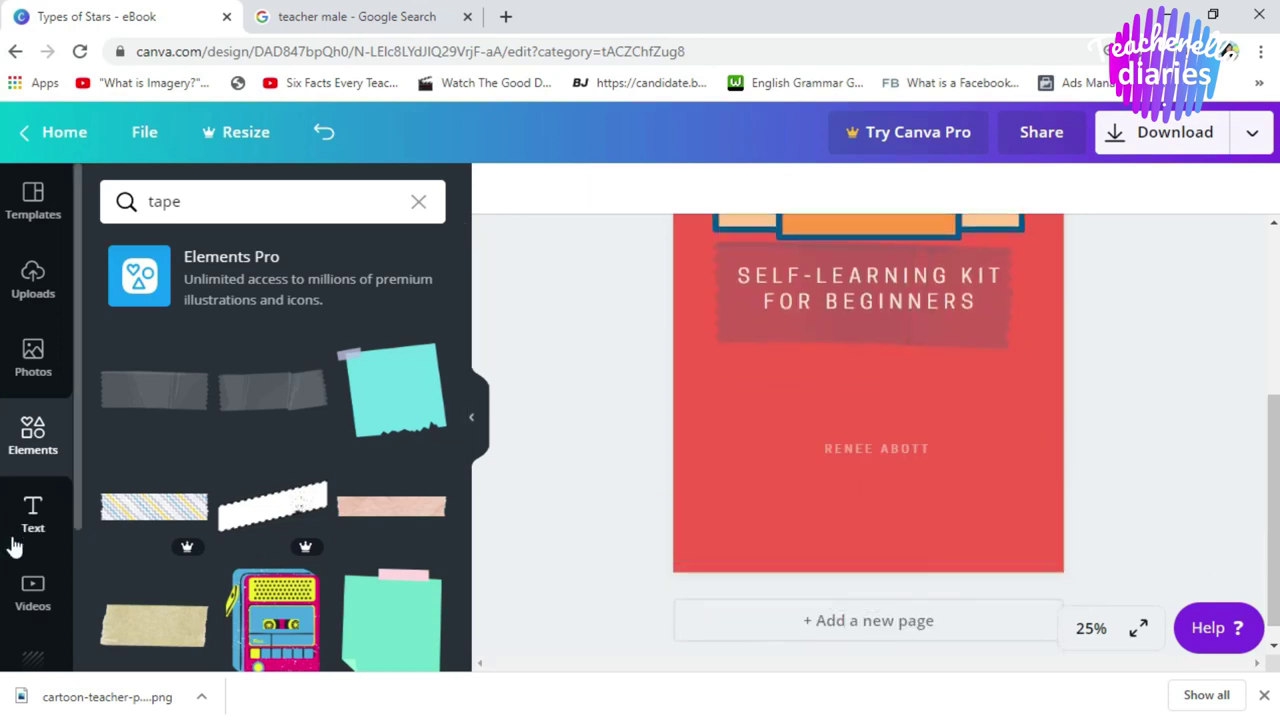
Step: Place the beige tape at the page bottom, shorten it, and set the author line on it
{"action": "left_click", "coordinate": [128, 630]}
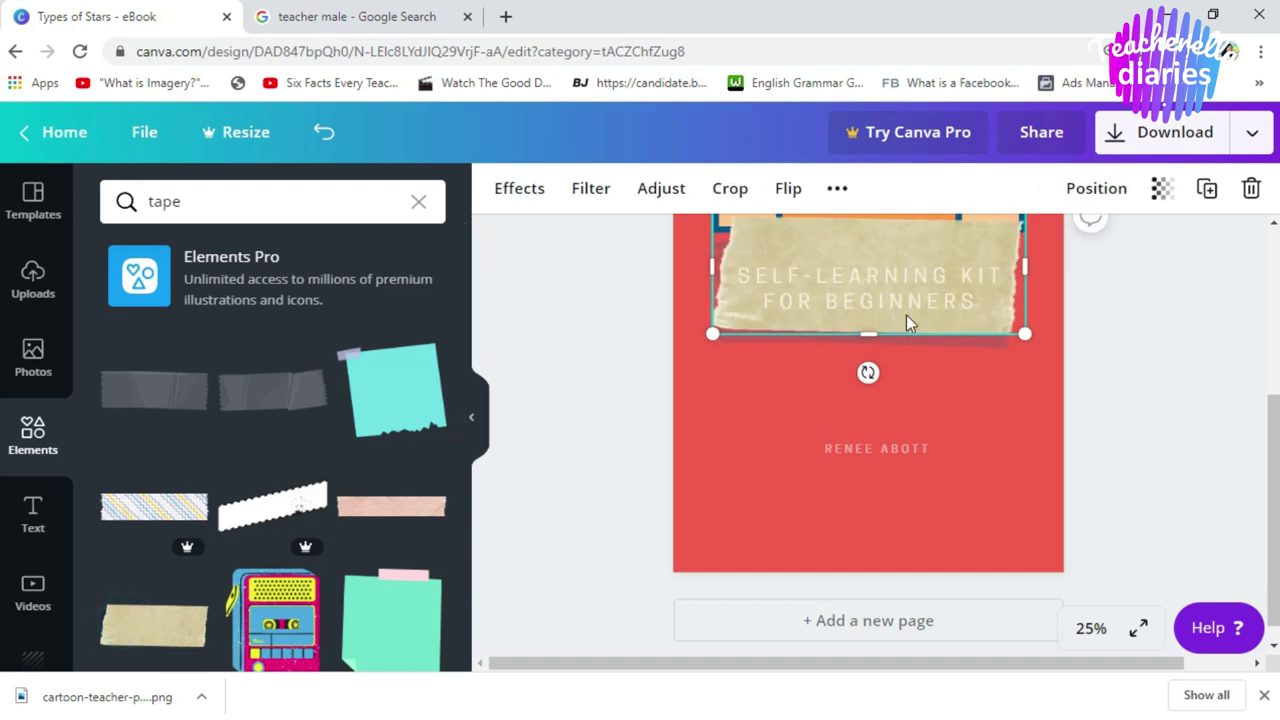
{"action": "left_click_drag", "start_coordinate": [971, 271], "coordinate": [926, 466]}
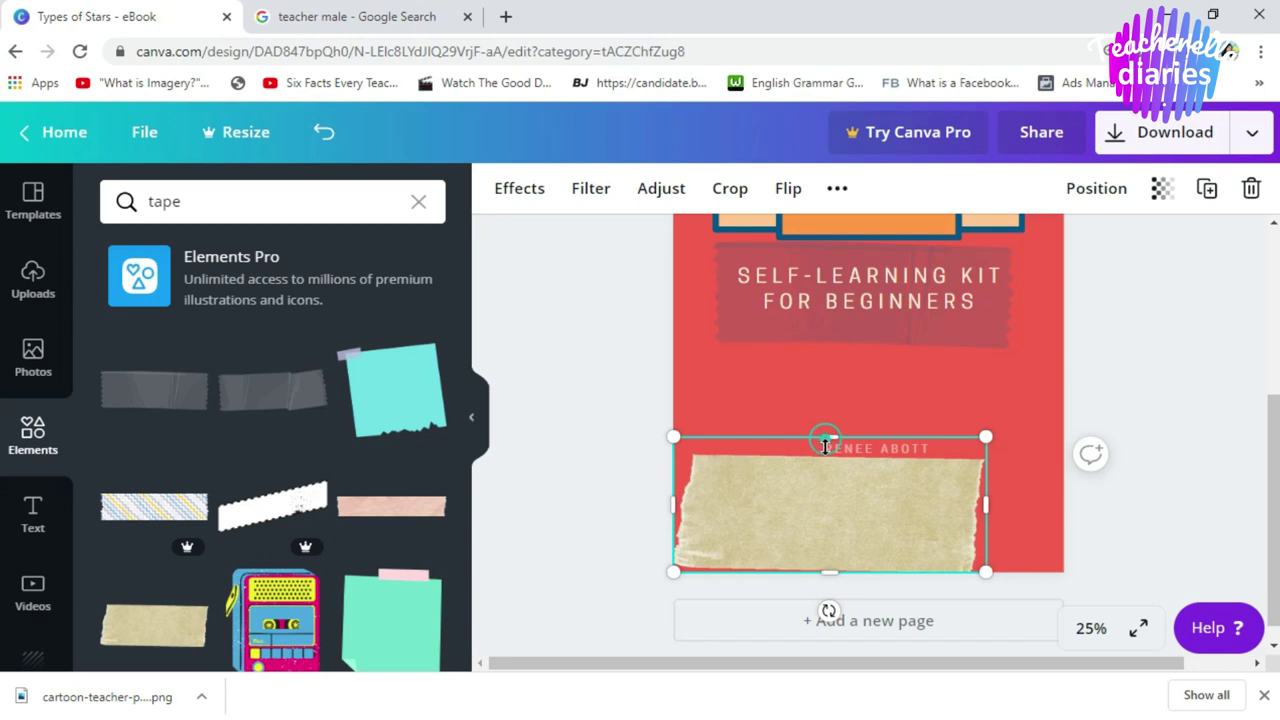
{"action": "left_click_drag", "start_coordinate": [829, 437], "coordinate": [883, 537]}
{"action": "left_click_drag", "start_coordinate": [876, 448], "coordinate": [877, 534]}
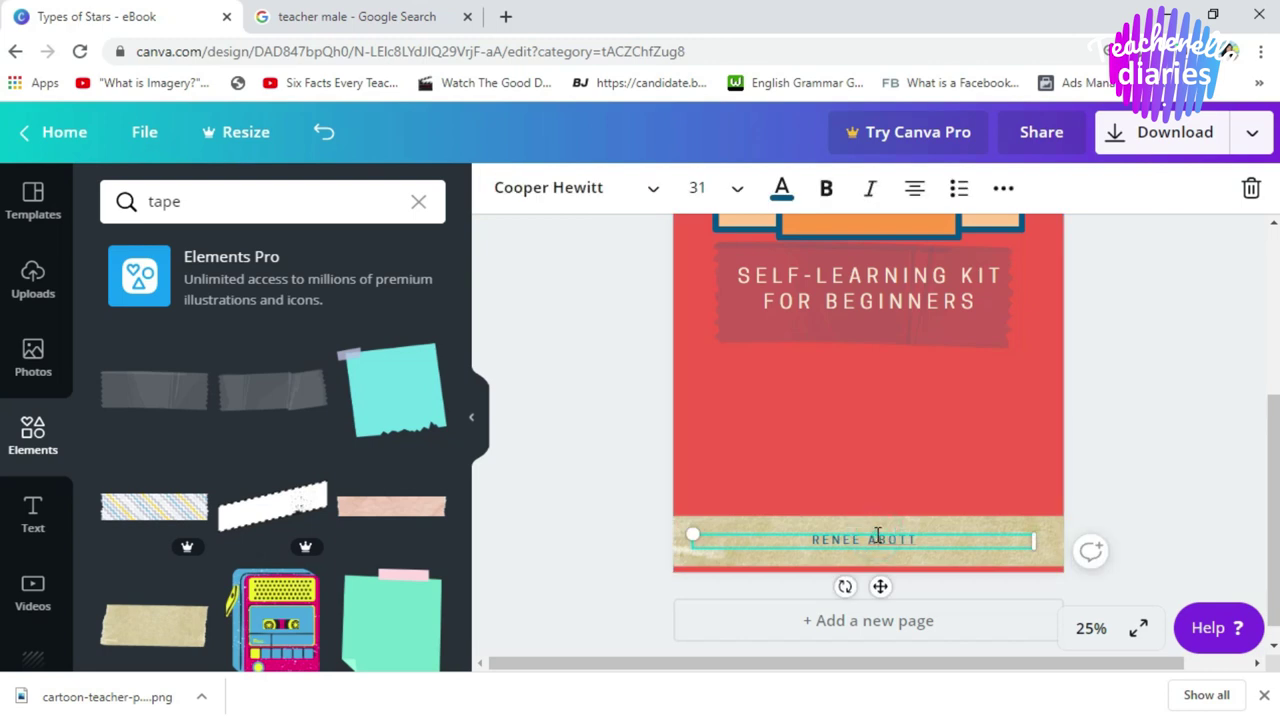
Step: Replace the author line with the new byline in capitals, centred on the tape
{"action": "double_click", "coordinate": [877, 534]}
{"action": "key", "text": "BackSpace"}
{"action": "type", "text": "BY TEACHER JELLY"}
{"action": "left_click_drag", "start_coordinate": [886, 537], "coordinate": [887, 539]}
Step: Deselect the footer and scroll to review the finished cover
{"action": "left_click", "coordinate": [831, 444]}
{"action": "left_click", "coordinate": [890, 540]}
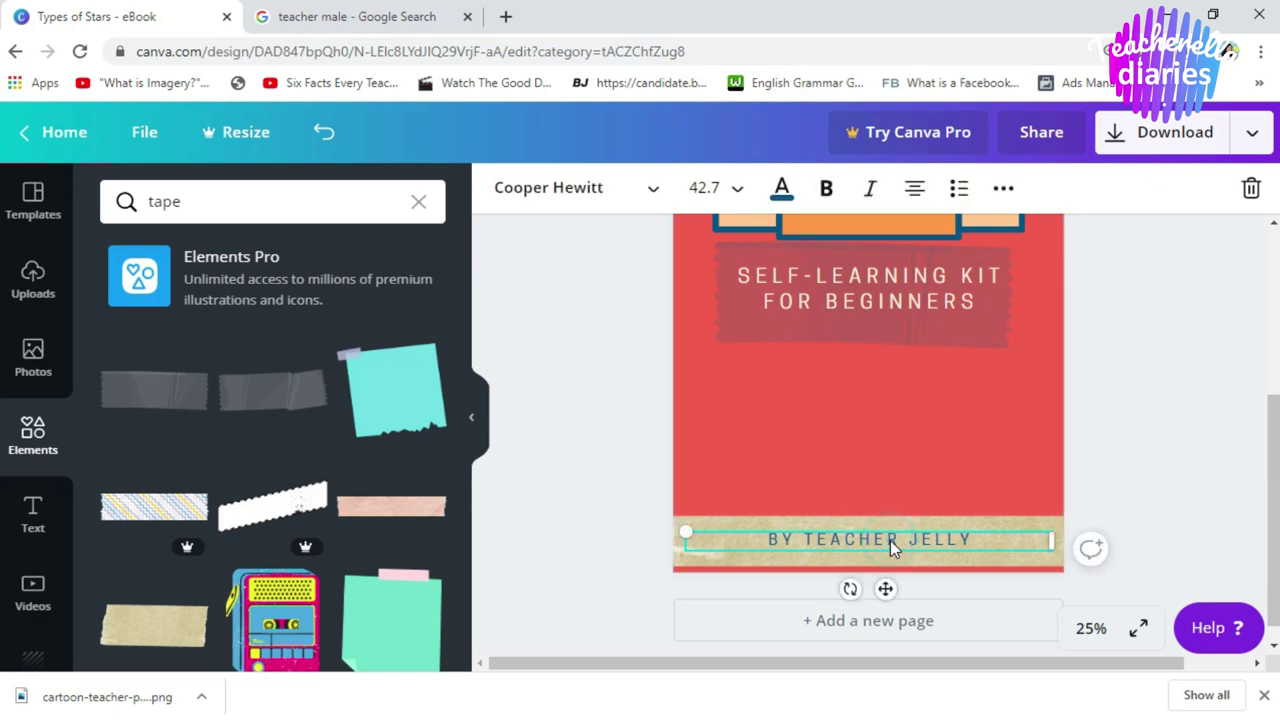
{"action": "left_click", "coordinate": [663, 536]}
{"action": "scroll", "coordinate": [663, 536], "scroll_direction": "up", "scroll_amount": 1}
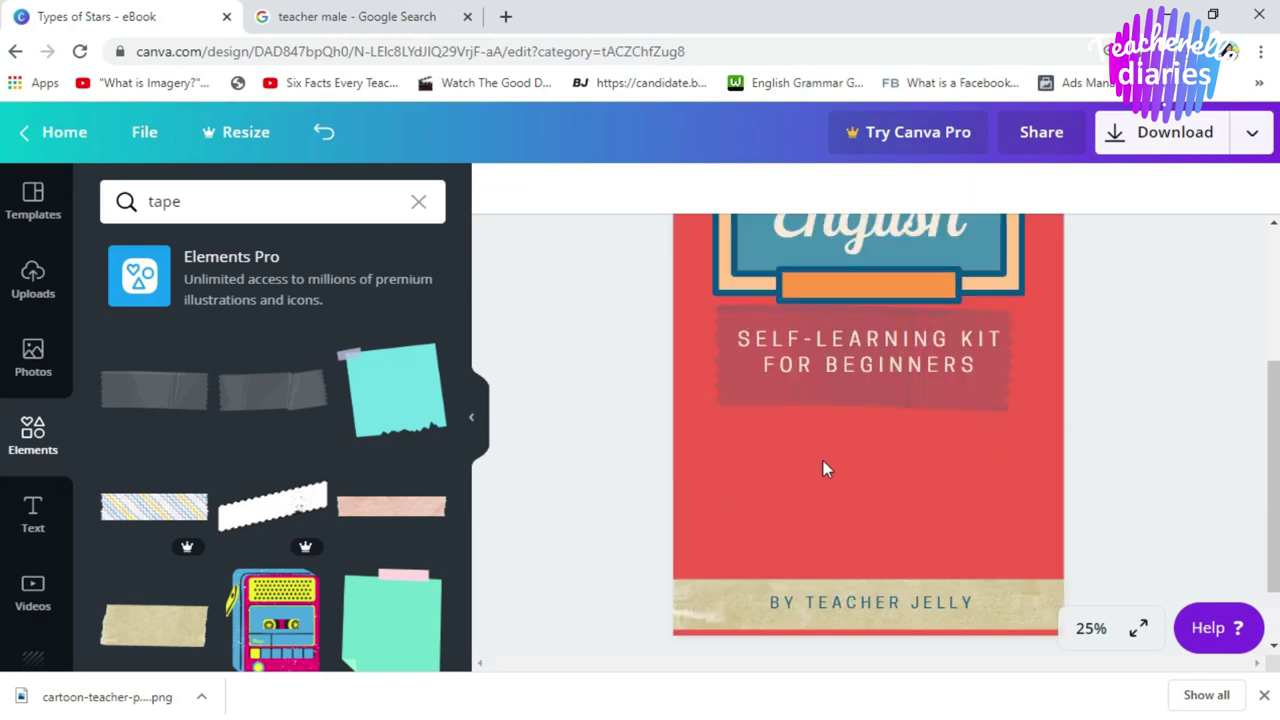
{"action": "scroll", "coordinate": [1195, 400], "scroll_direction": "up", "scroll_amount": 1}
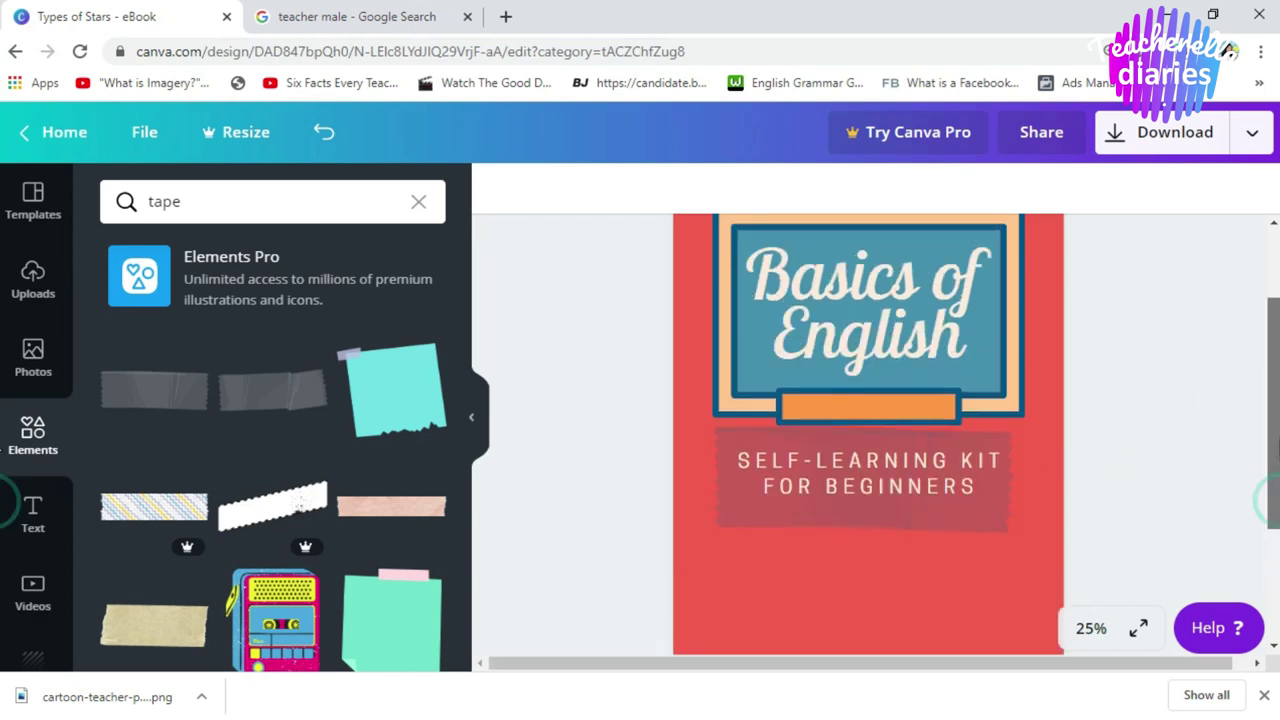
{"action": "scroll", "coordinate": [1195, 400], "scroll_direction": "down", "scroll_amount": 1}
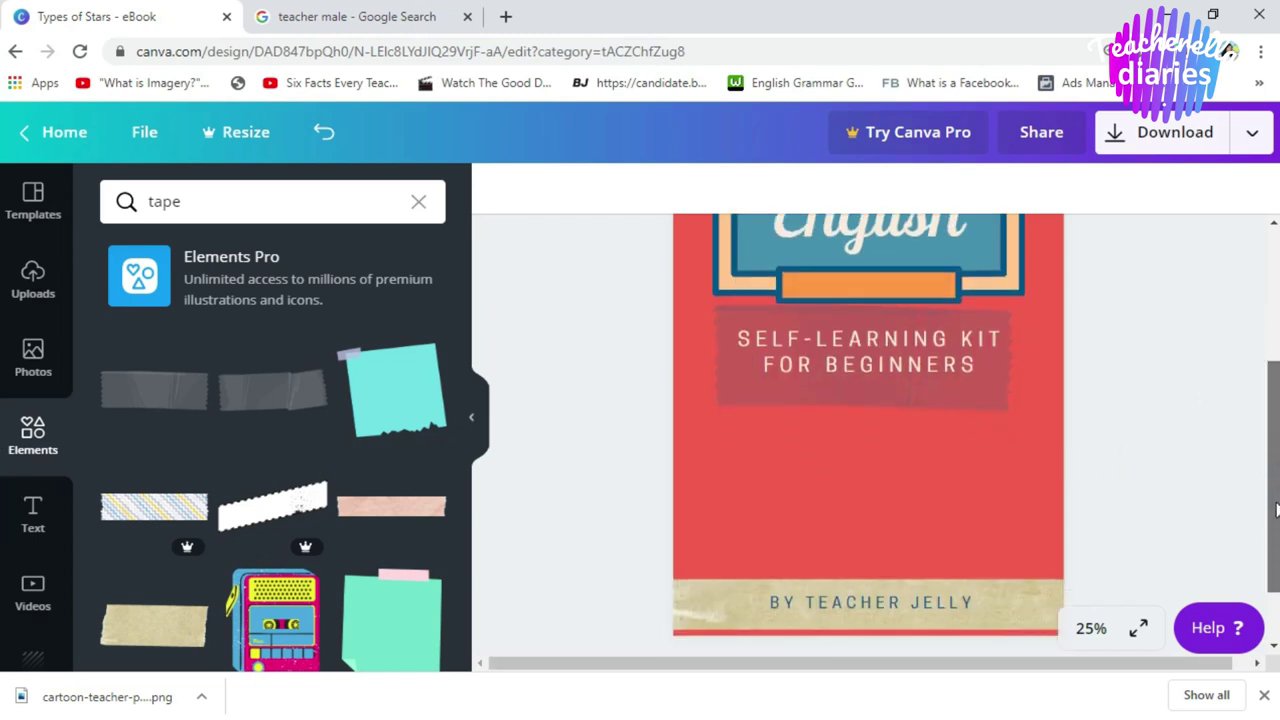
Step: Search Elements for 'student' and place a shrunken yellow-skirt girl on the page's left side
{"action": "left_click", "coordinate": [196, 193]}
{"action": "key", "text": "BackSpace"}
{"action": "key", "text": "BackSpace"}
{"action": "key", "text": "BackSpace"}
{"action": "key", "text": "BackSpace"}
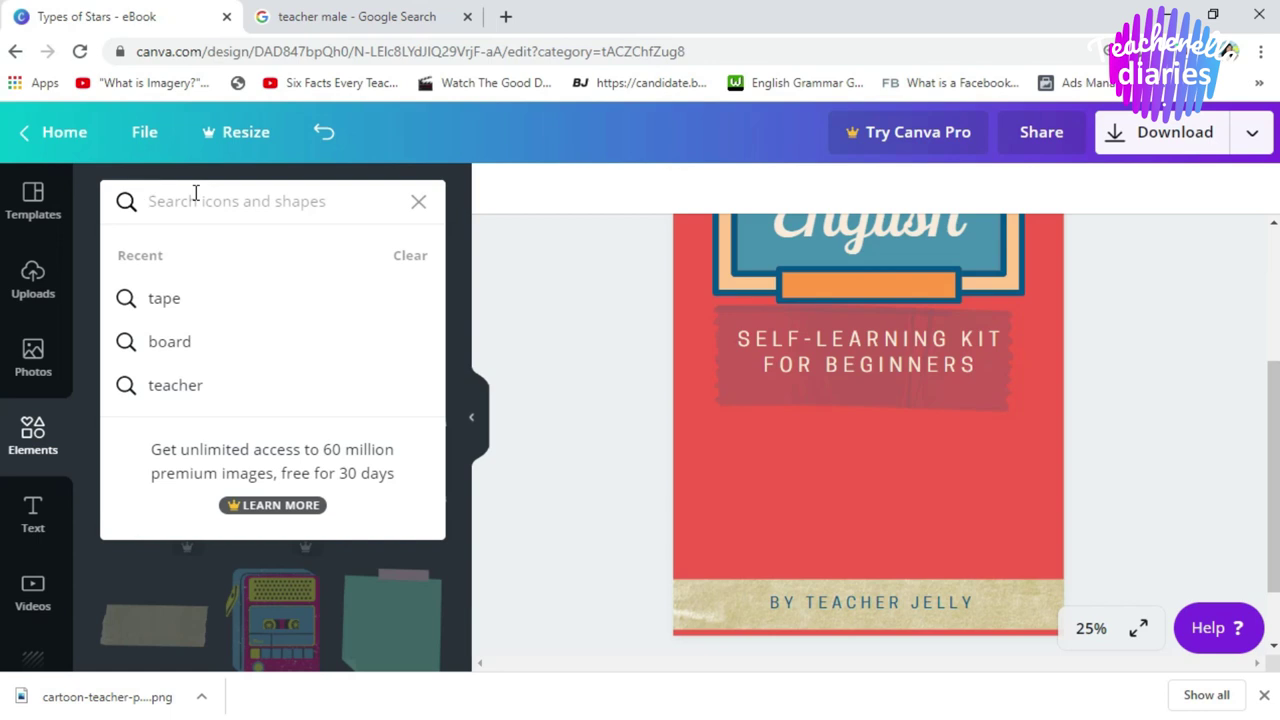
{"action": "type", "text": "studen"}
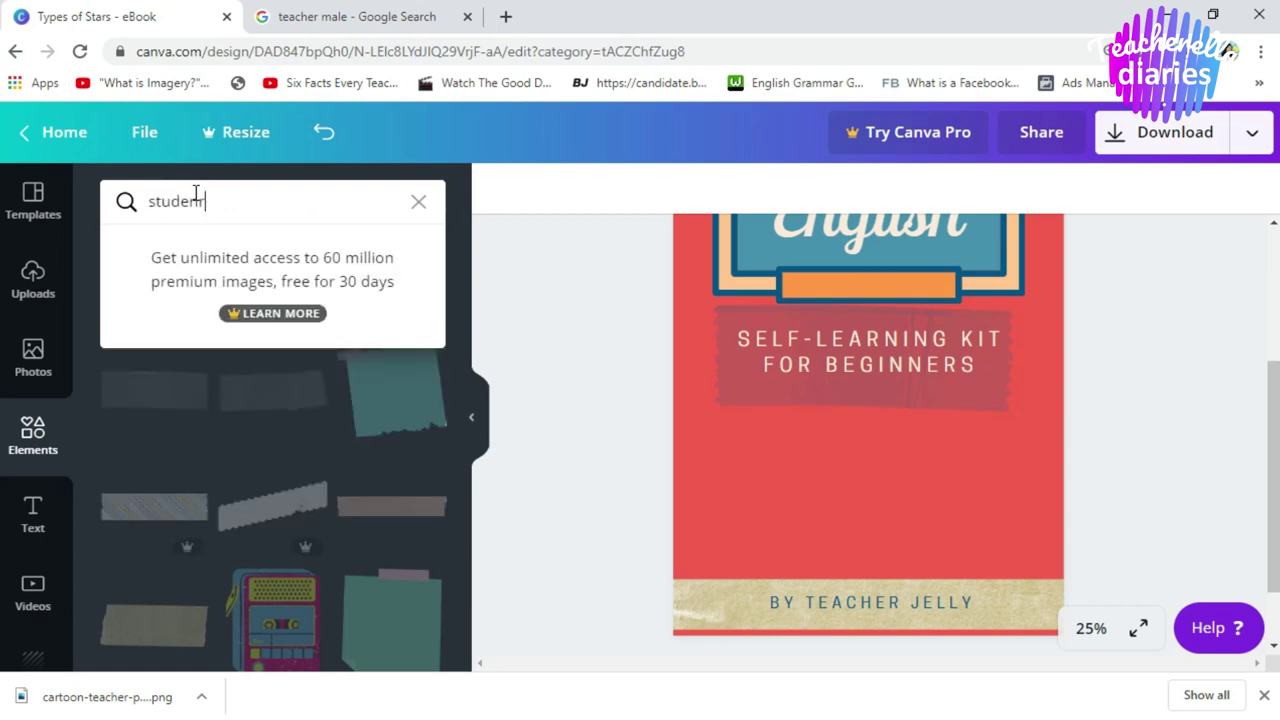
{"action": "key", "text": "Return"}
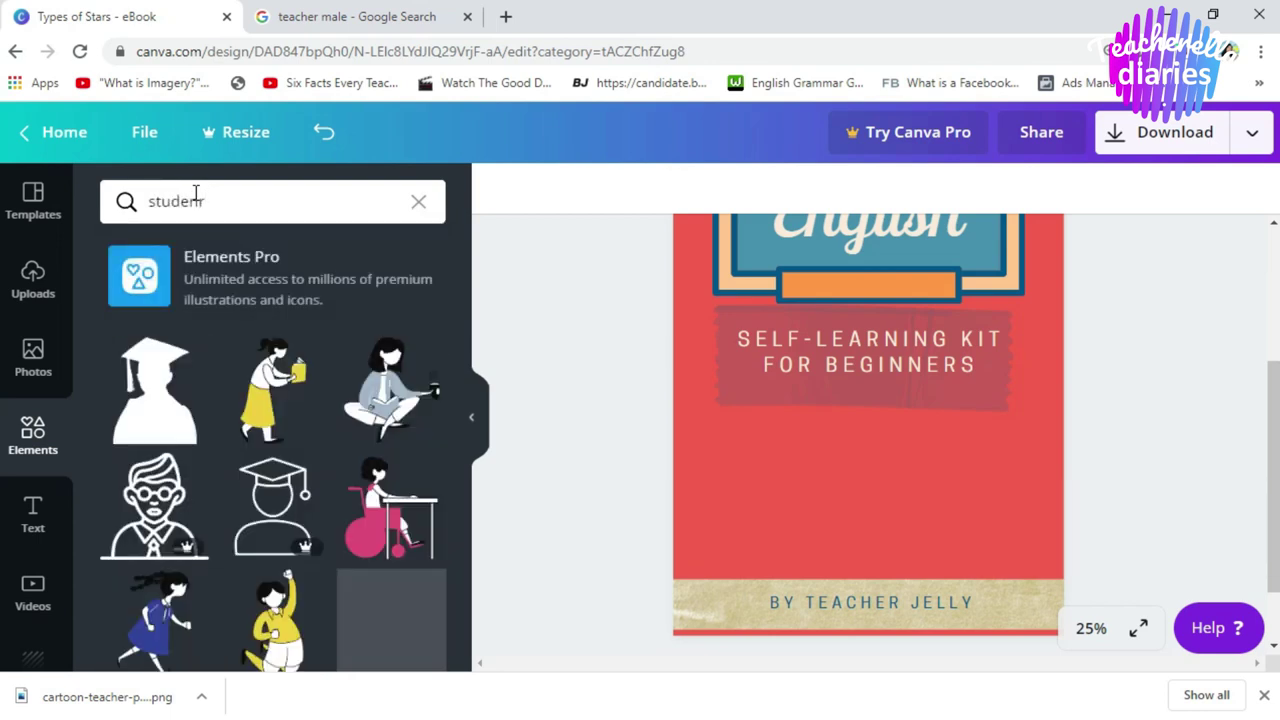
{"action": "scroll", "coordinate": [400, 450], "scroll_direction": "down", "scroll_amount": 3}
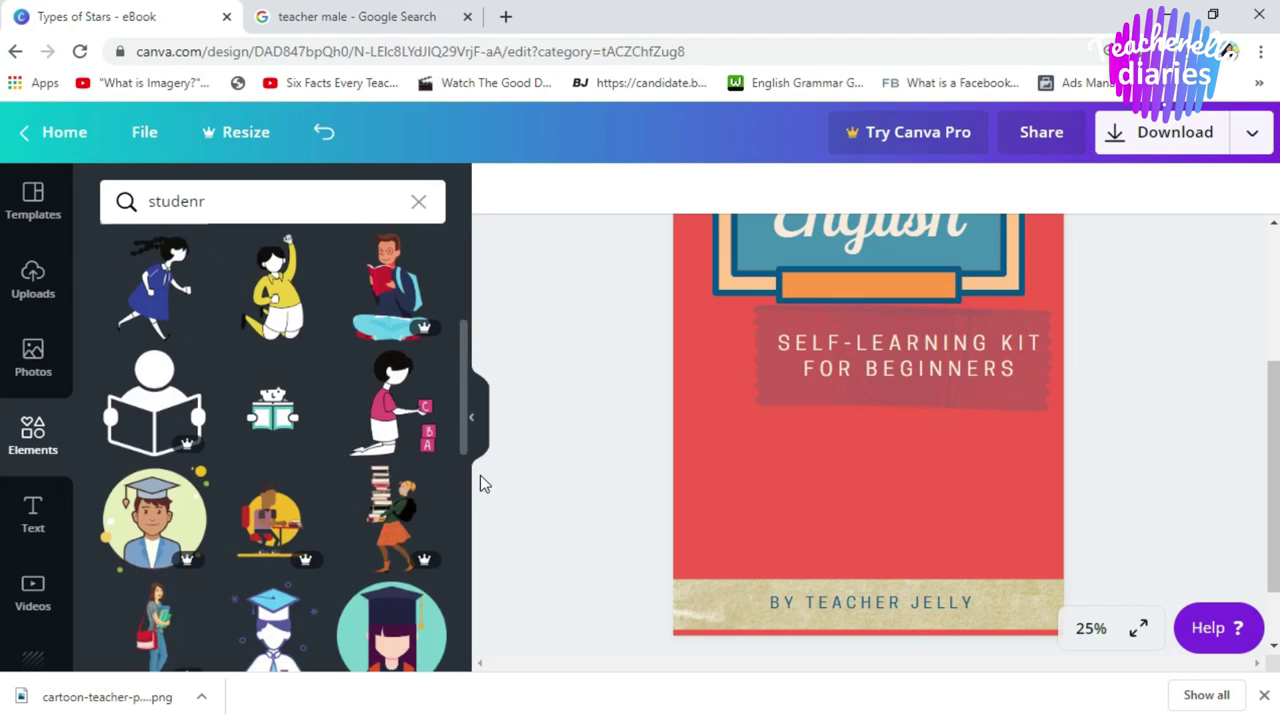
{"action": "scroll", "coordinate": [470, 402], "scroll_direction": "up", "scroll_amount": 3}
{"action": "scroll", "coordinate": [468, 440], "scroll_direction": "down", "scroll_amount": 3}
{"action": "scroll", "coordinate": [470, 492], "scroll_direction": "down", "scroll_amount": 3}
{"action": "scroll", "coordinate": [471, 605], "scroll_direction": "down", "scroll_amount": 2}
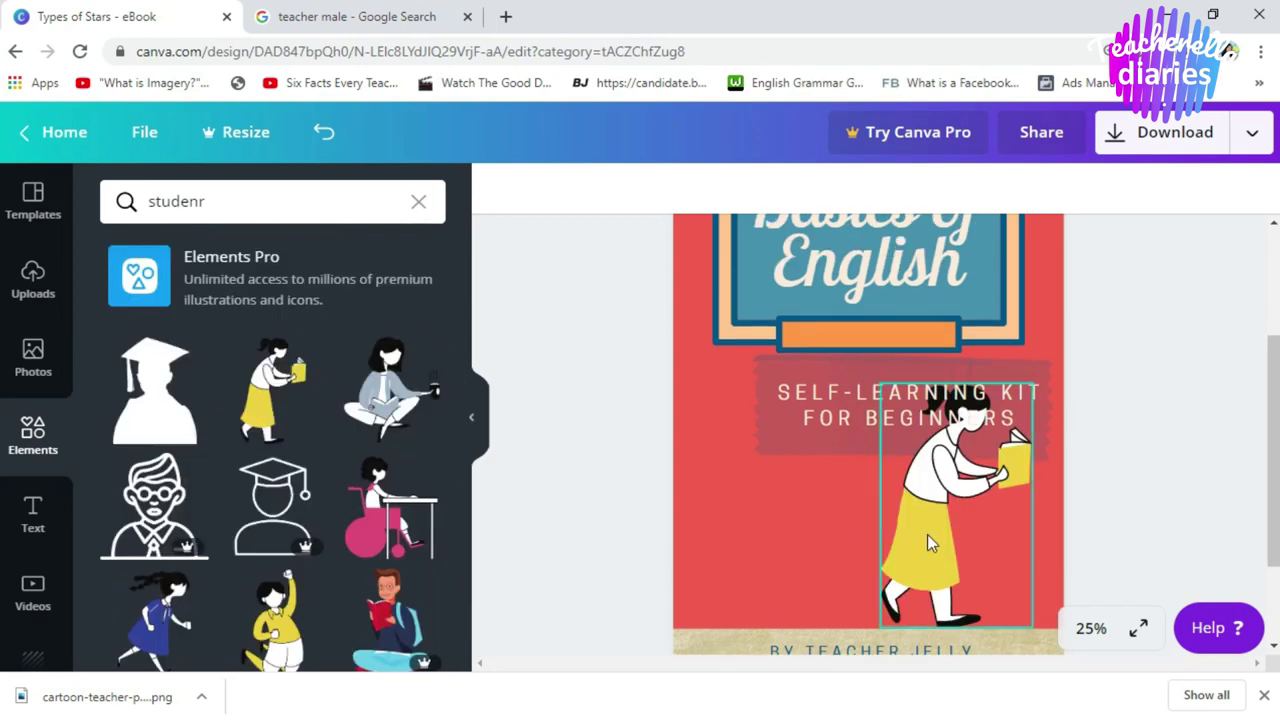
{"action": "left_click_drag", "start_coordinate": [927, 534], "coordinate": [737, 532]}
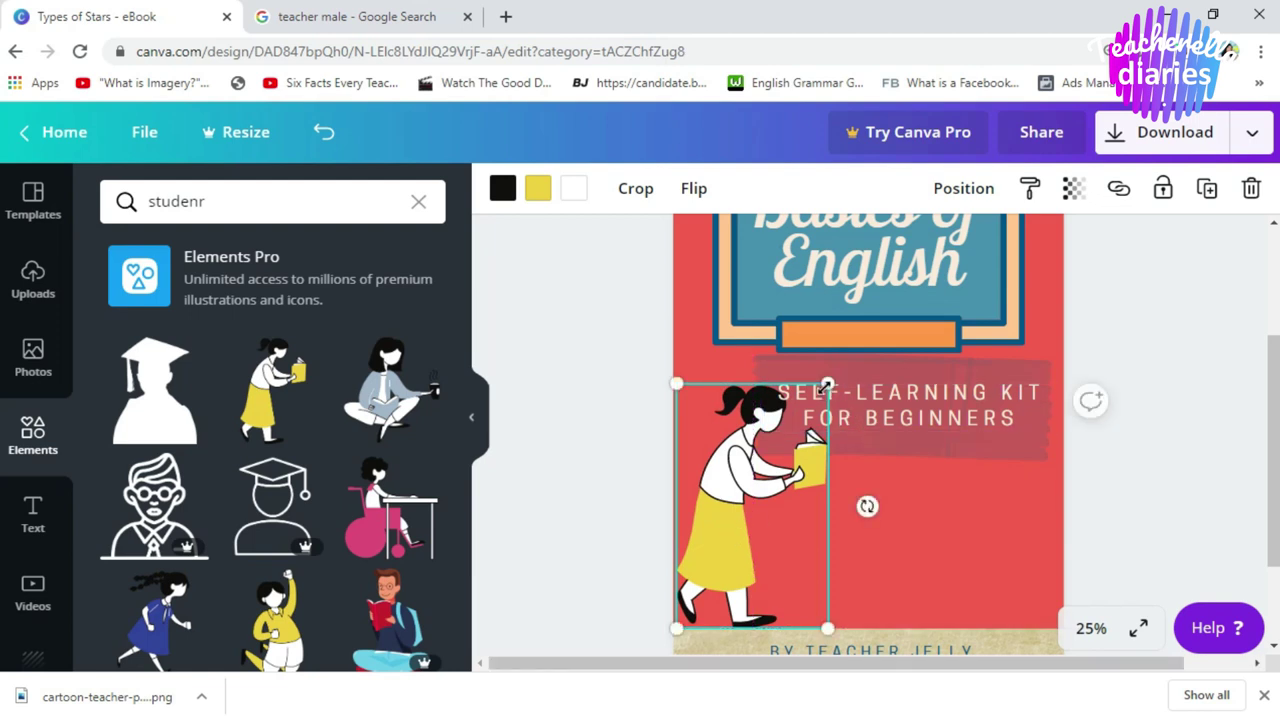
{"action": "left_click_drag", "start_coordinate": [828, 383], "coordinate": [812, 398]}
Step: Recolour the girl's yellow skirt and book dark blue
{"action": "left_click", "coordinate": [872, 572]}
{"action": "left_click", "coordinate": [735, 513]}
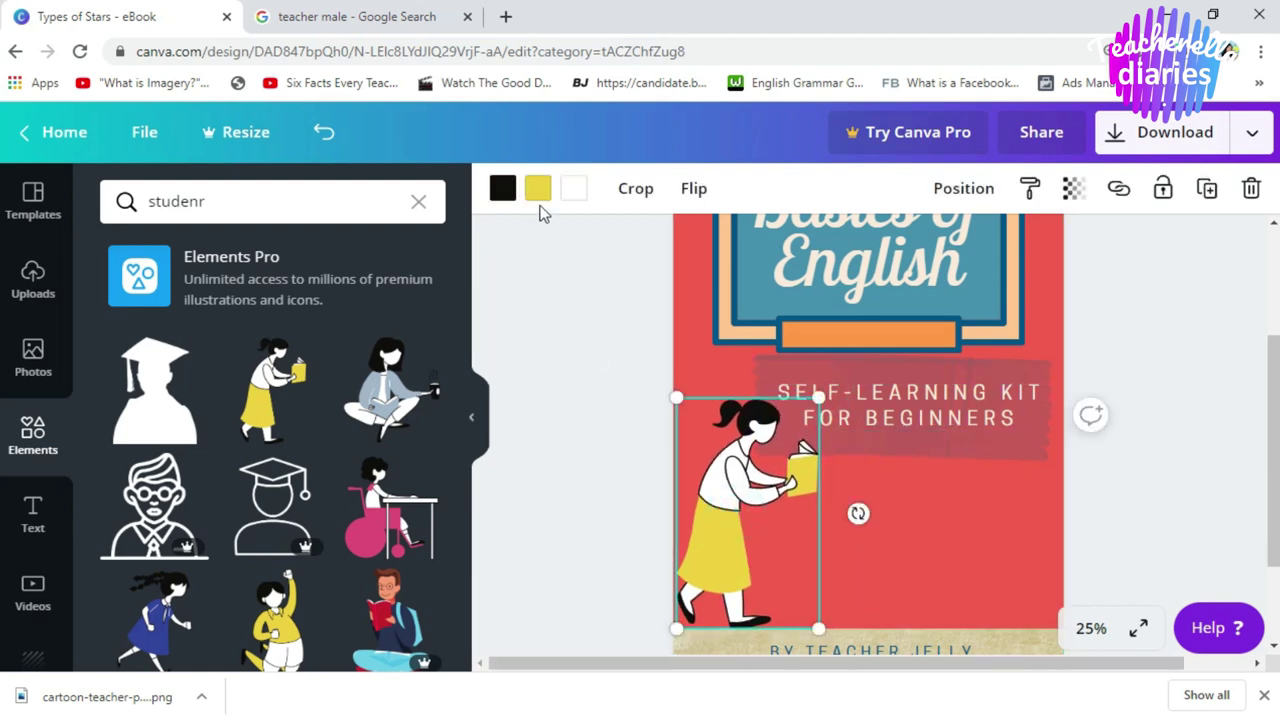
{"action": "left_click", "coordinate": [538, 192]}
{"action": "left_click", "coordinate": [123, 463]}
{"action": "left_click", "coordinate": [134, 405]}
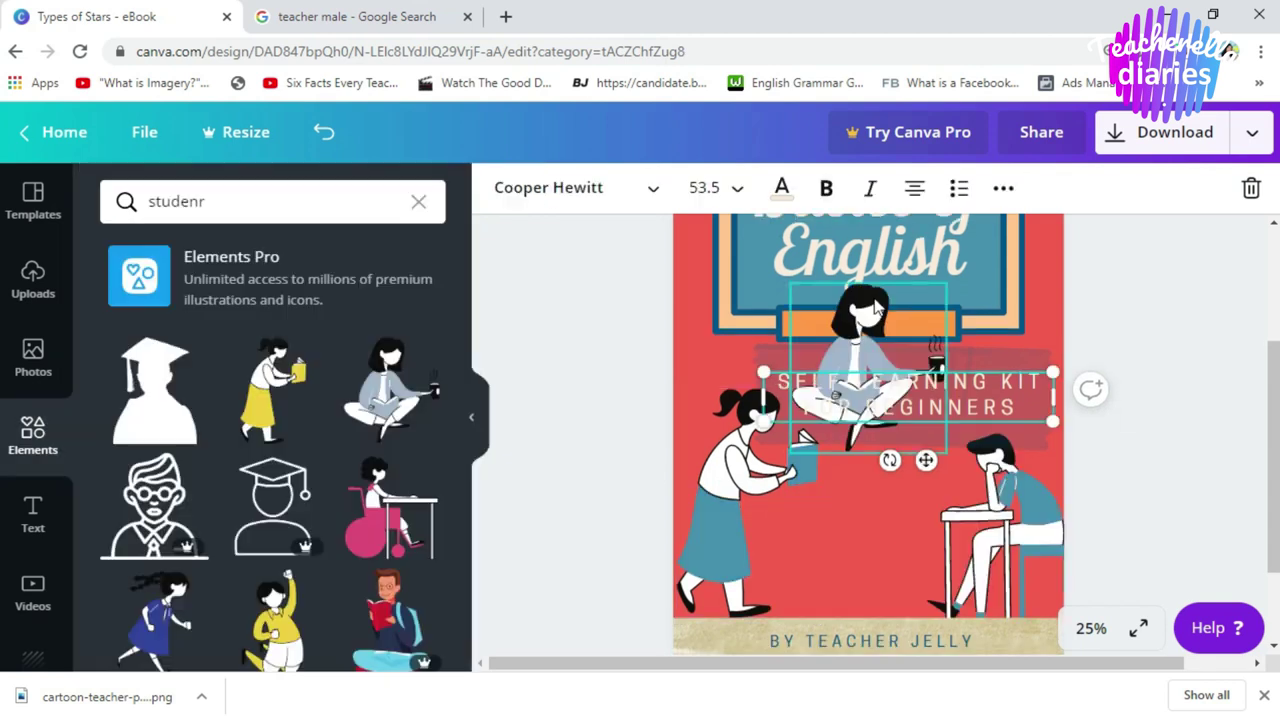
Step: Move the sitting student down between the others, turn its sweater dark blue, and nudge the desk figure
{"action": "left_click", "coordinate": [868, 372]}
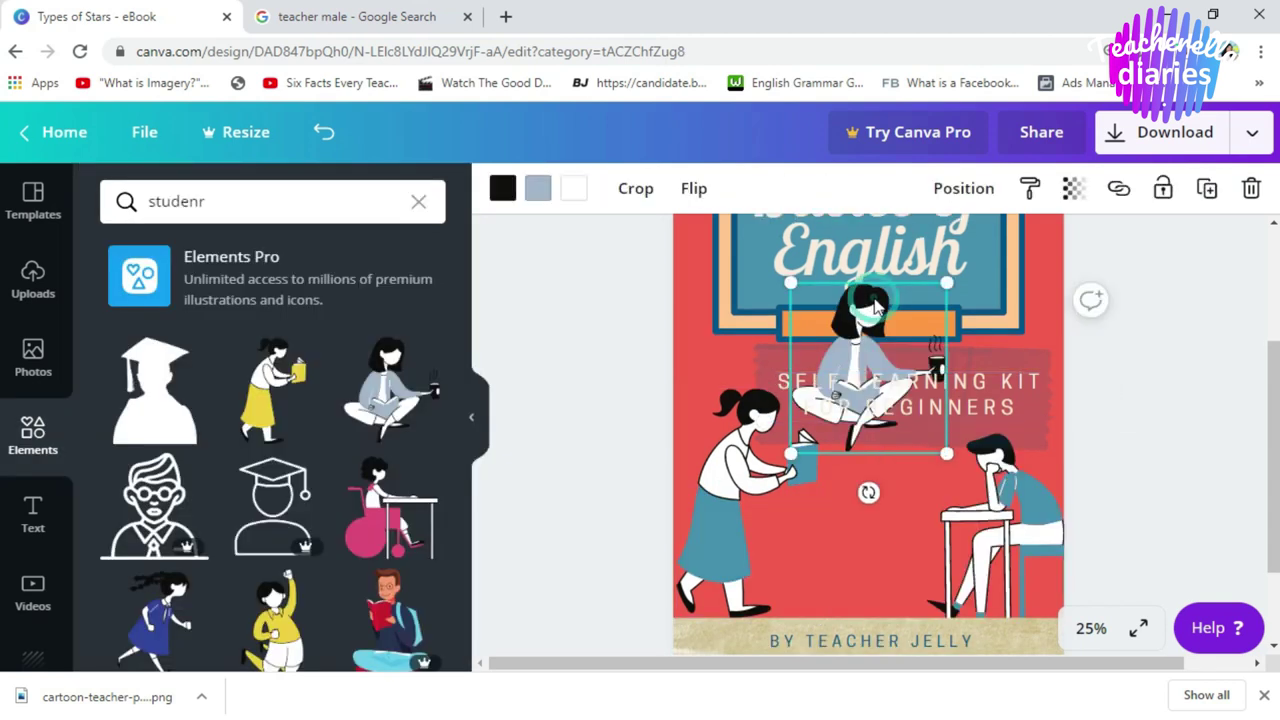
{"action": "left_click_drag", "start_coordinate": [868, 372], "coordinate": [859, 484]}
{"action": "left_click", "coordinate": [538, 188]}
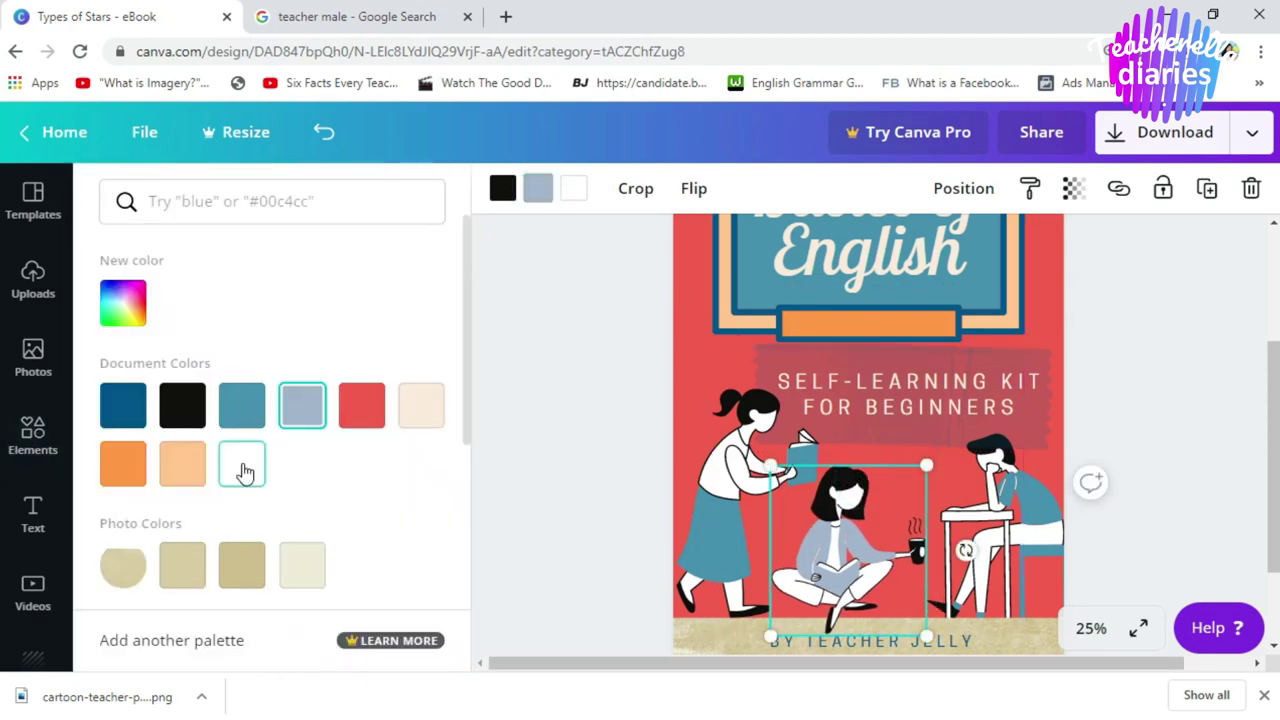
{"action": "left_click", "coordinate": [120, 413]}
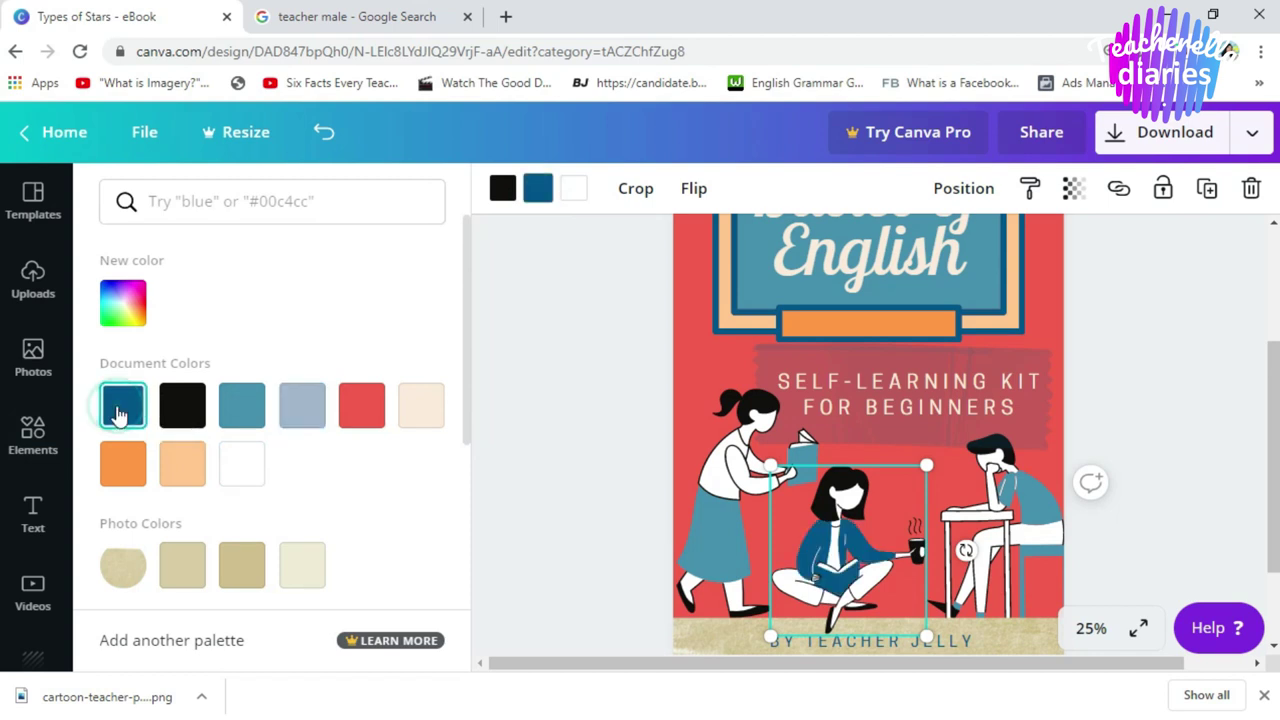
{"action": "left_click", "coordinate": [995, 475]}
{"action": "mouse_move", "coordinate": [1276, 437]}
{"action": "left_mouse_down"}
{"action": "mouse_move", "coordinate": [1276, 365]}
{"action": "mouse_move", "coordinate": [1277, 415]}
{"action": "left_mouse_up"}
Step: Deselect the figure and collapse the side panel to review the whole cover
{"action": "left_click", "coordinate": [1154, 410]}
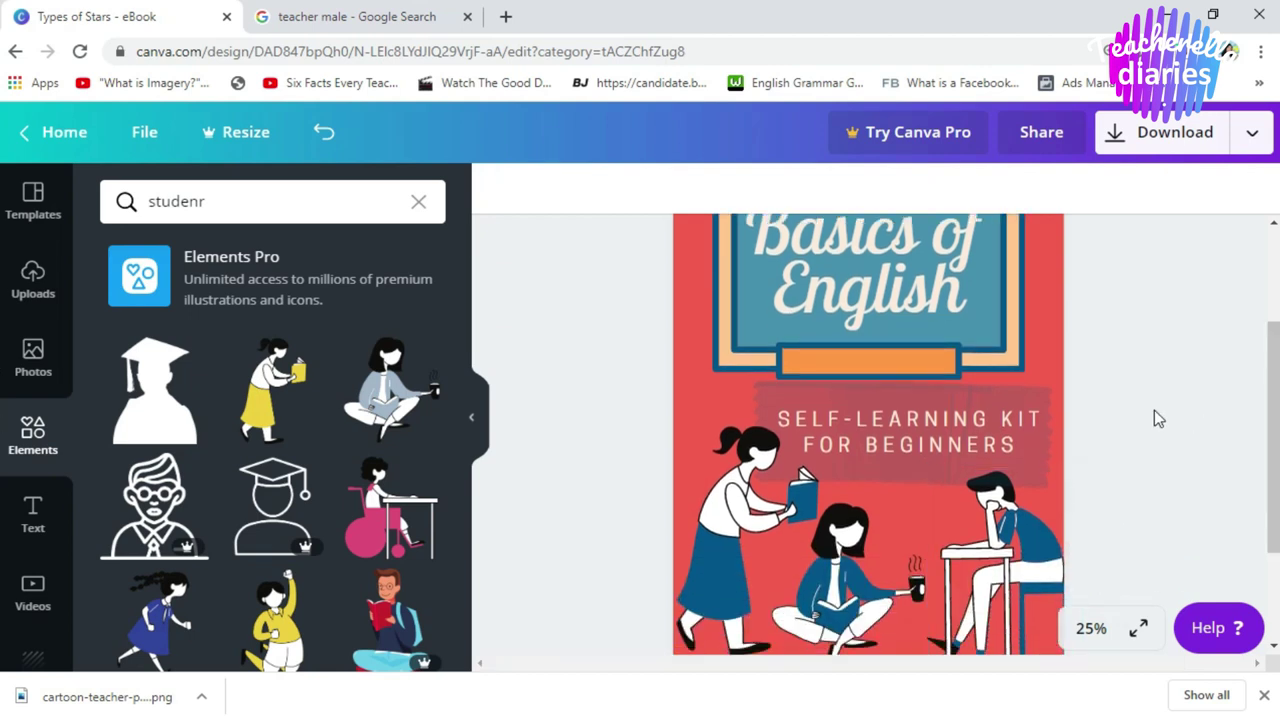
{"action": "left_click", "coordinate": [475, 427]}
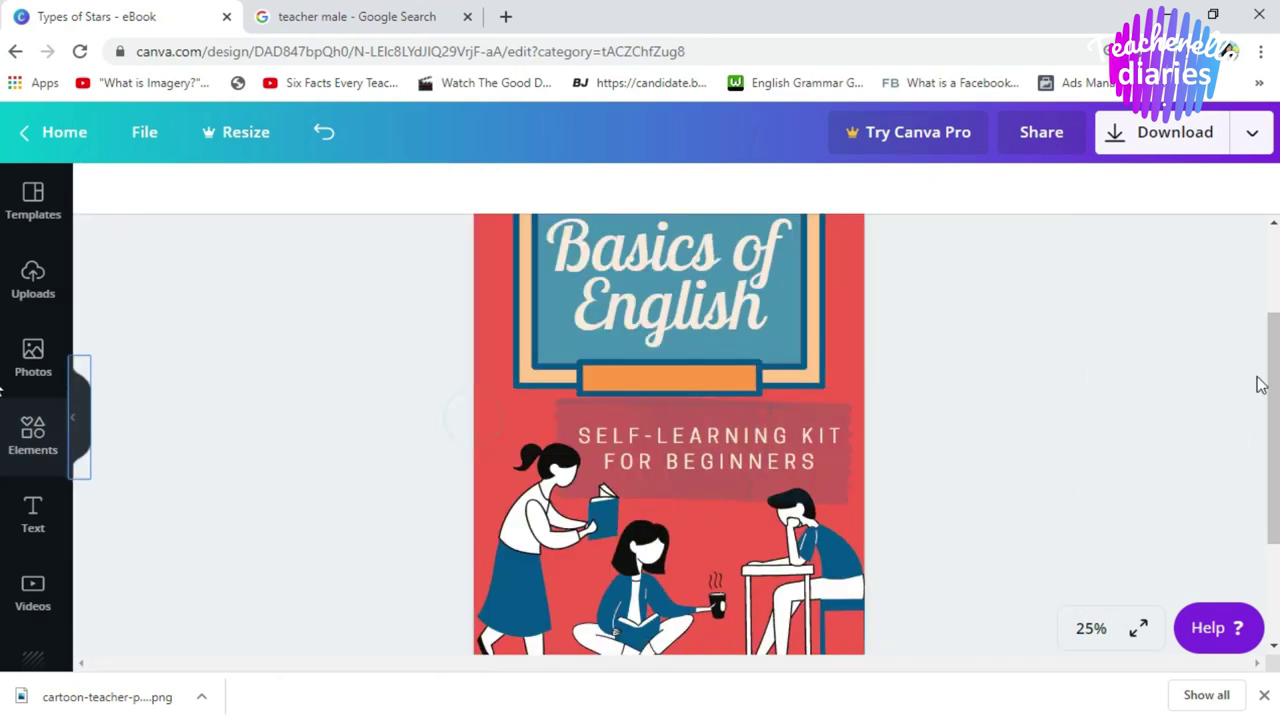
{"action": "scroll", "coordinate": [100, 430], "scroll_direction": "down", "scroll_amount": 3}
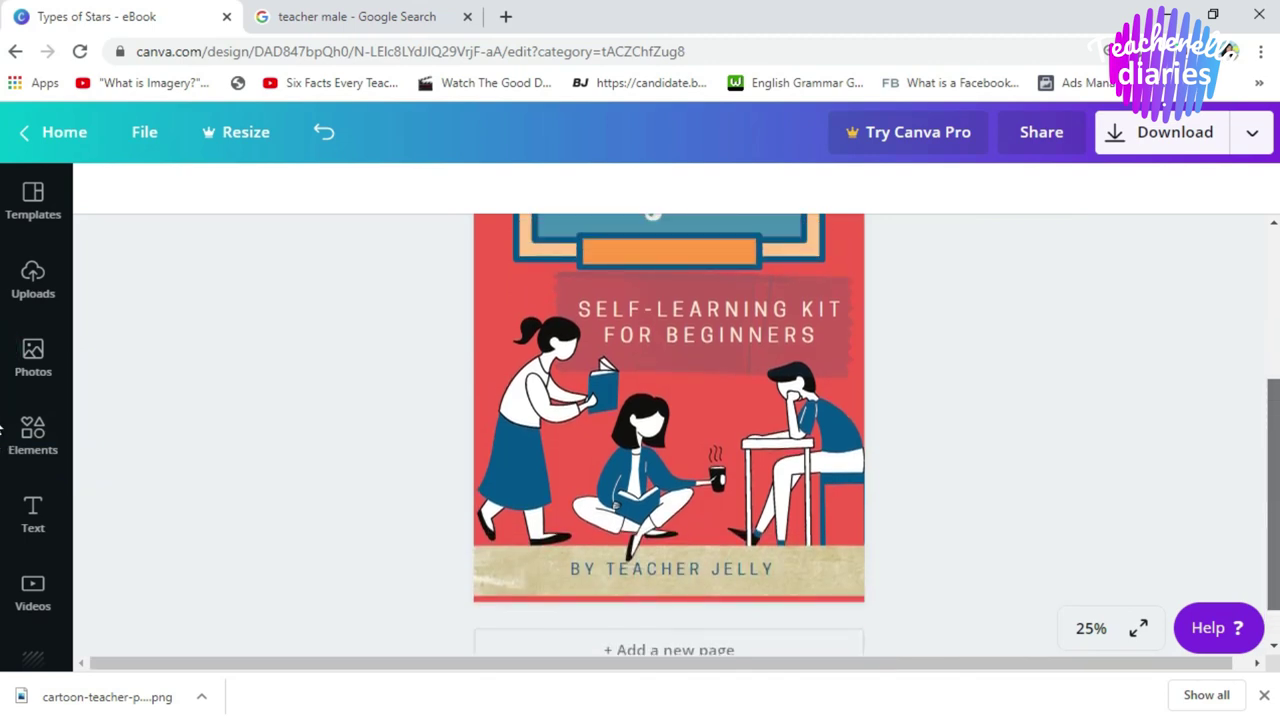
{"action": "scroll", "coordinate": [1274, 340], "scroll_direction": "up", "scroll_amount": 3}
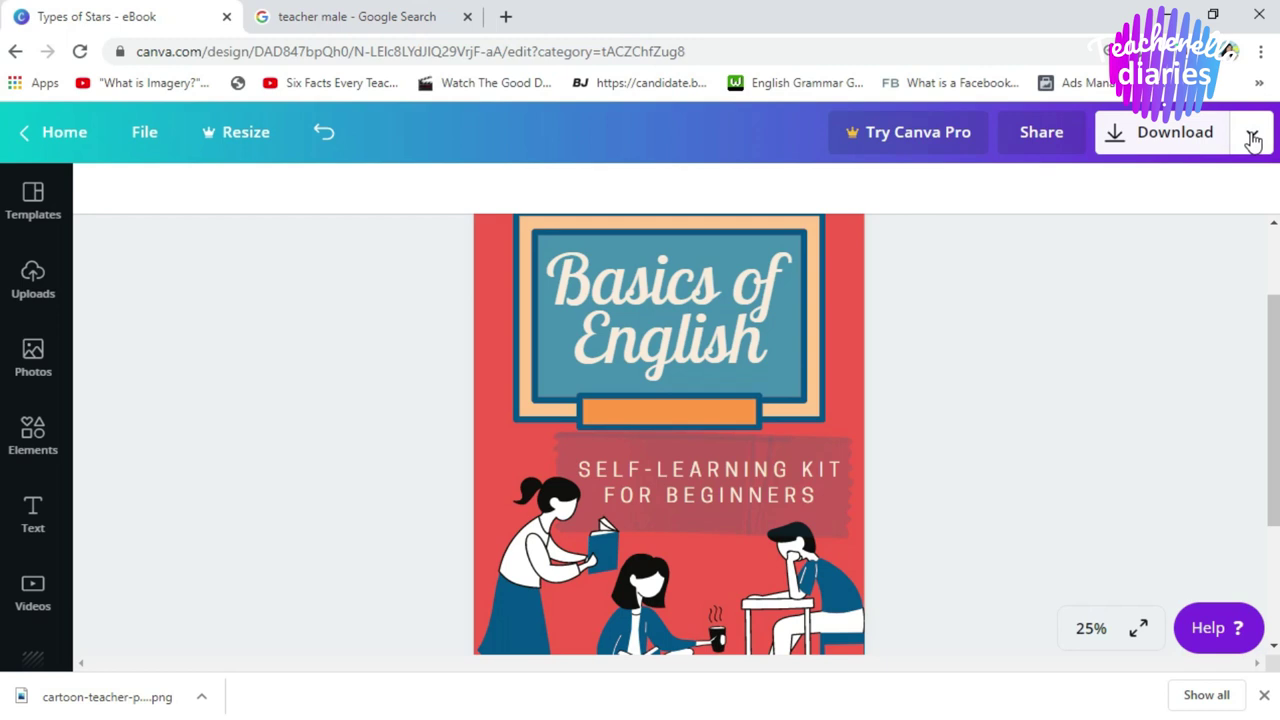
Step: Download the design as a PNG and open the resulting 'Types of Stars.png'
{"action": "left_click", "coordinate": [1252, 138]}
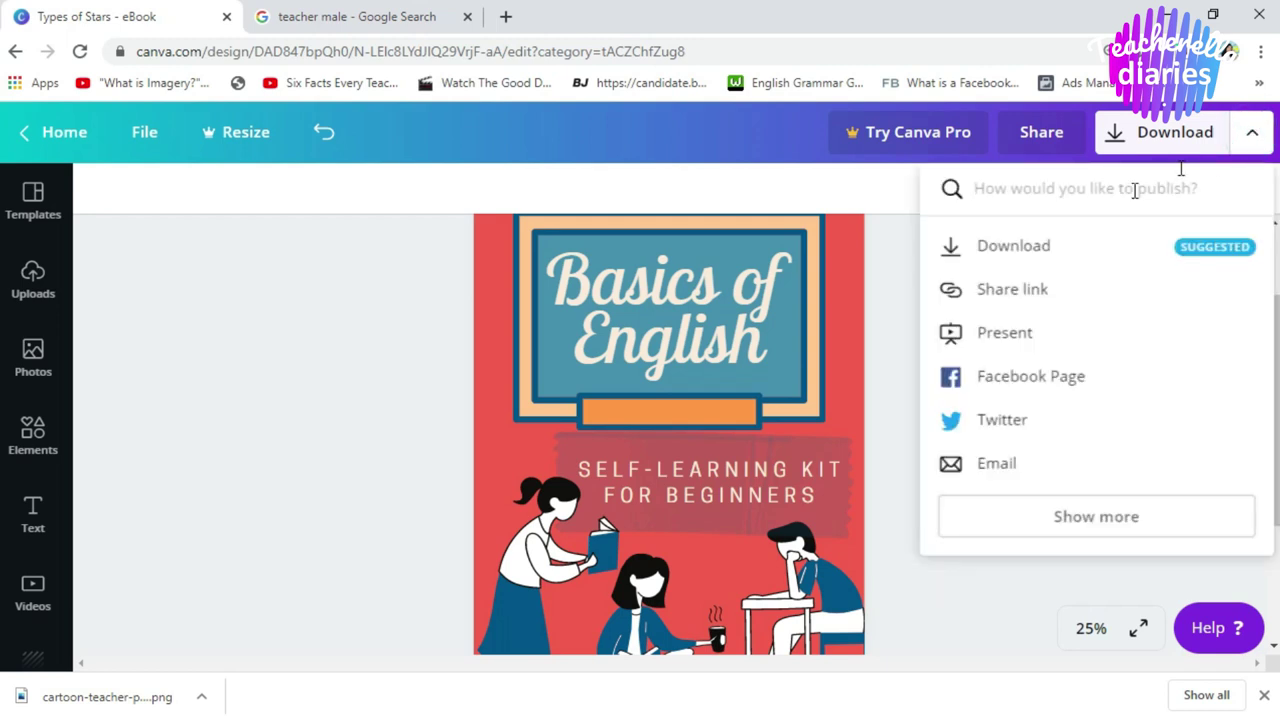
{"action": "left_click", "coordinate": [1032, 249]}
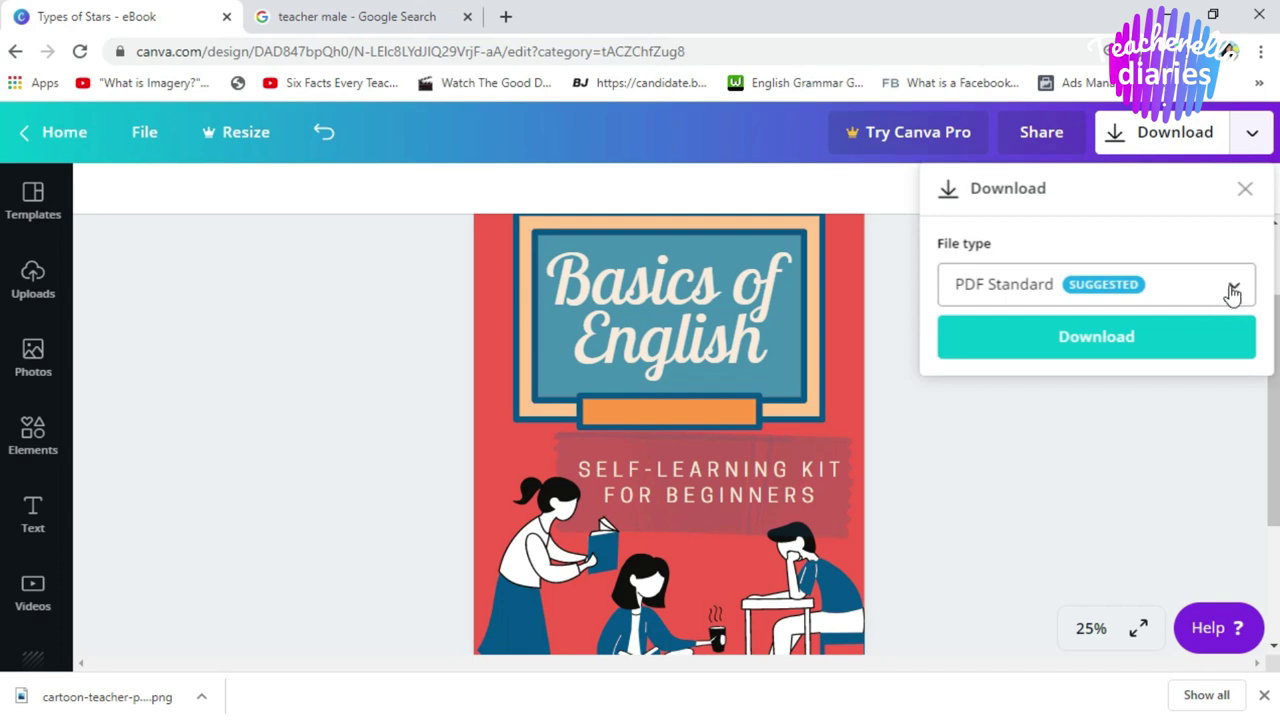
{"action": "left_click", "coordinate": [1230, 287]}
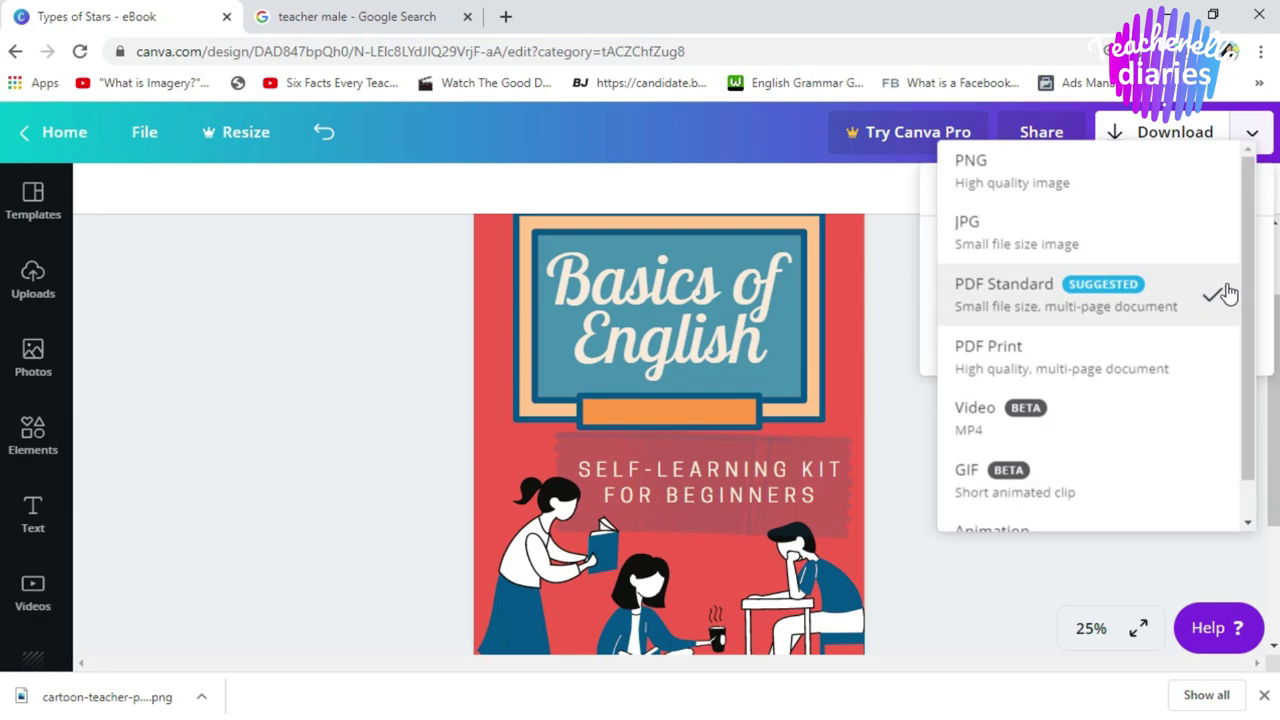
{"action": "left_click", "coordinate": [1068, 190]}
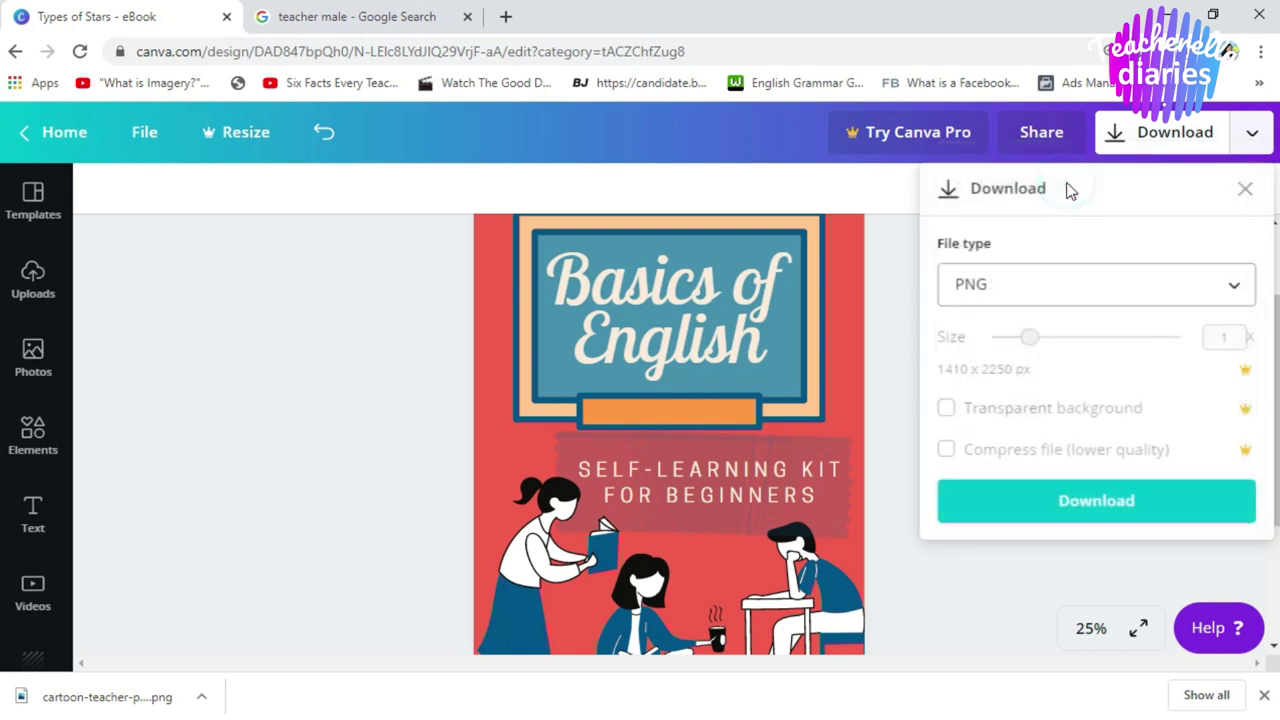
{"action": "left_click", "coordinate": [1078, 491]}
{"action": "left_click", "coordinate": [106, 695]}
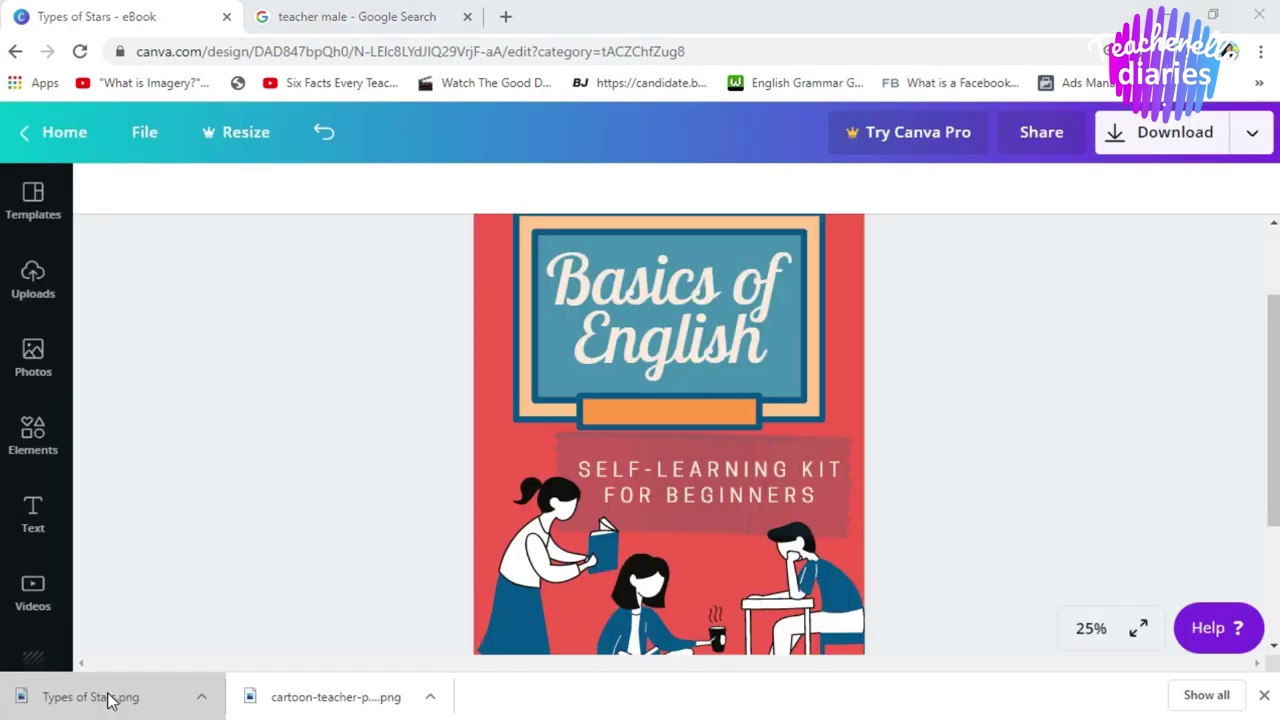